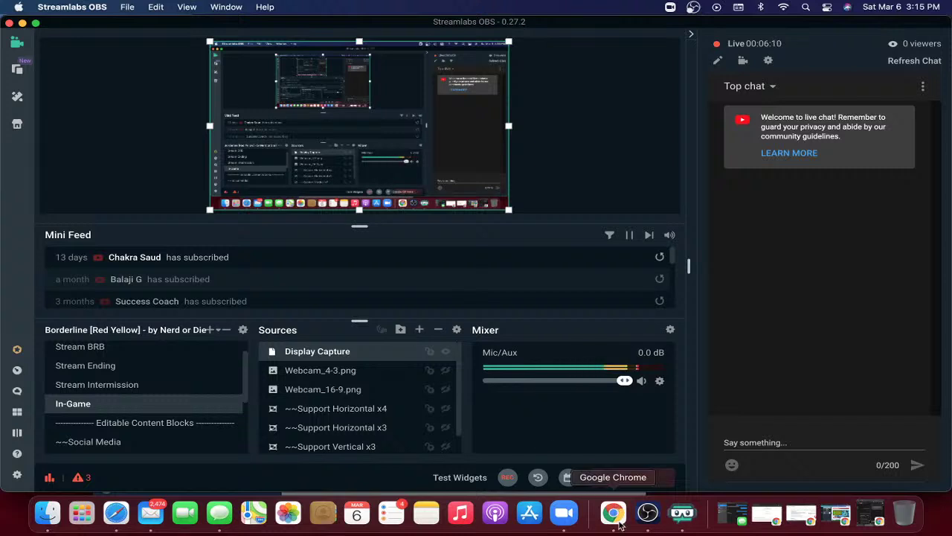
- Switch to Google Chrome full screen and open the Local Update Sets list by filtering the navigator for "local upda"
{"action": "left_click", "coordinate": [613, 513]}
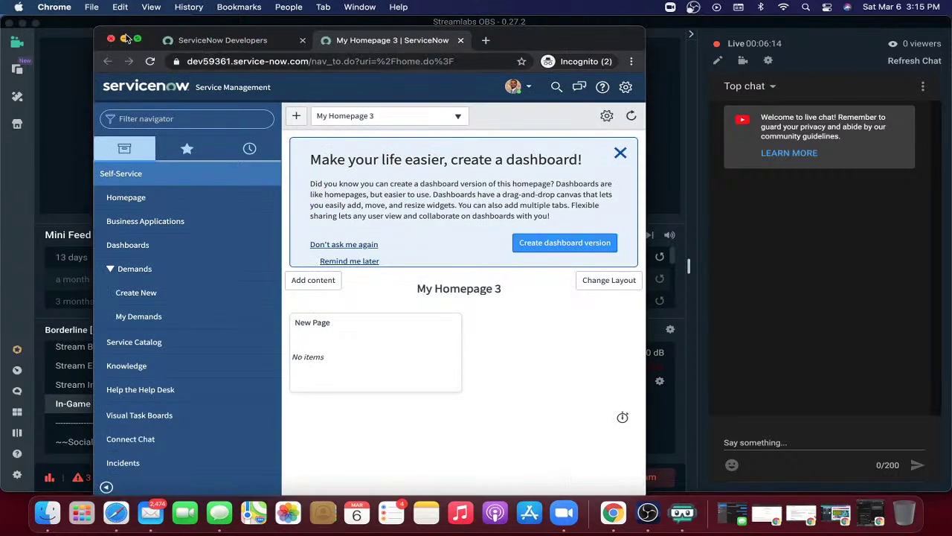
{"action": "left_click", "coordinate": [137, 39]}
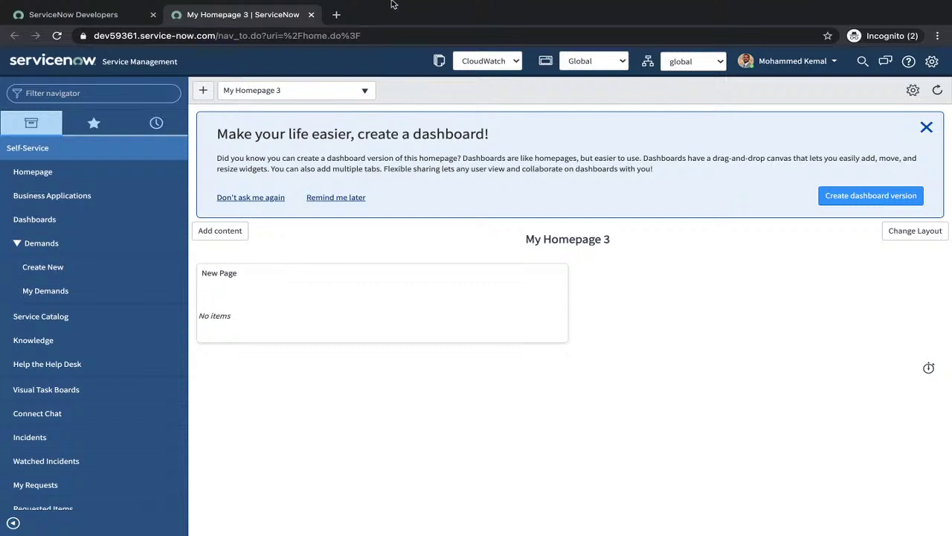
{"action": "left_click", "coordinate": [80, 93]}
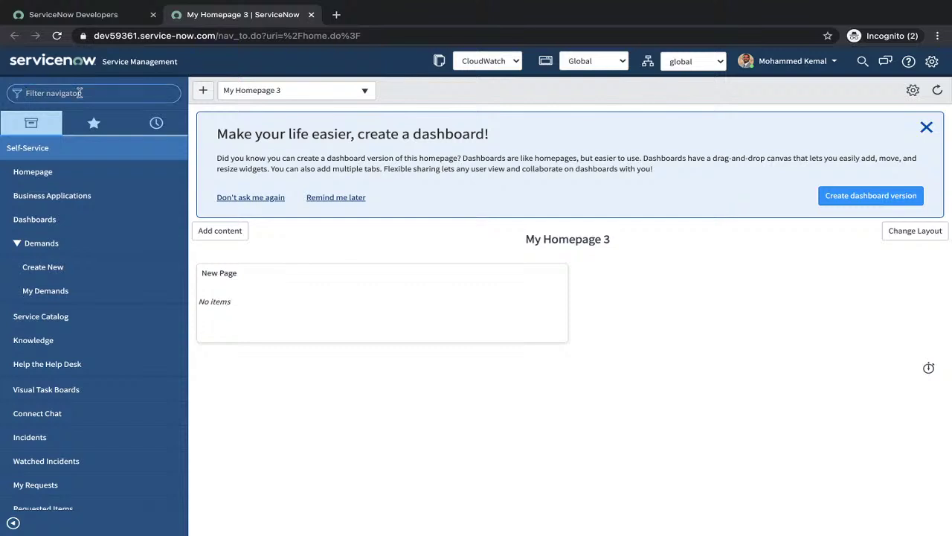
{"action": "type", "text": "i"}
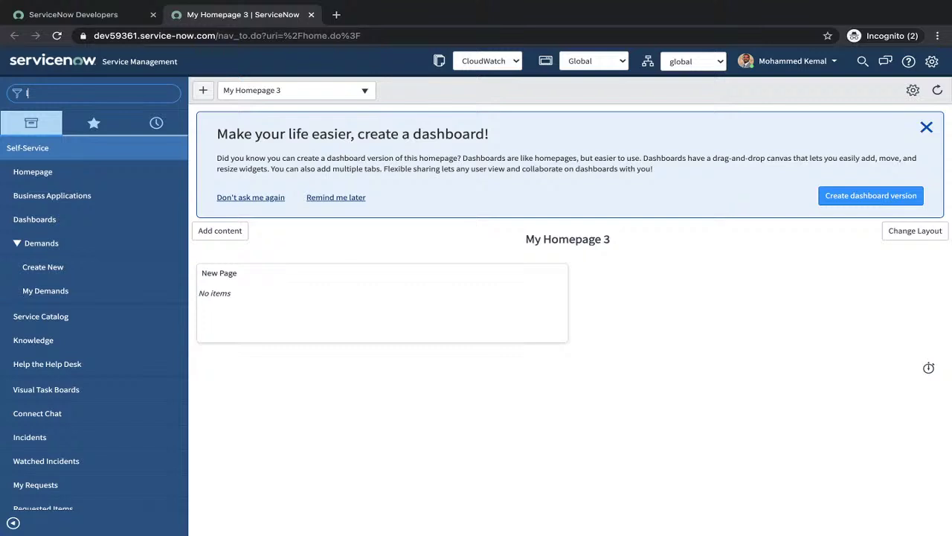
{"action": "type", "text": "ocal upda"}
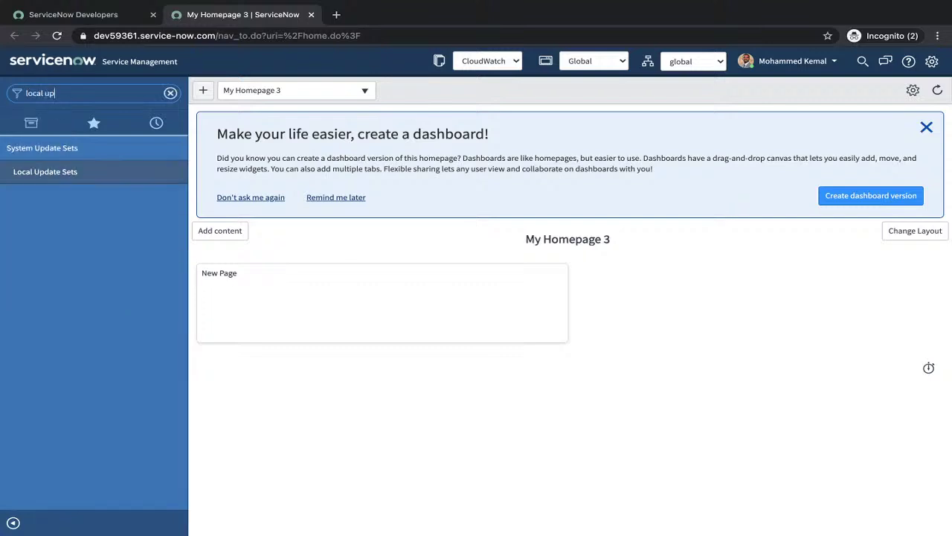
{"action": "left_click", "coordinate": [49, 173]}
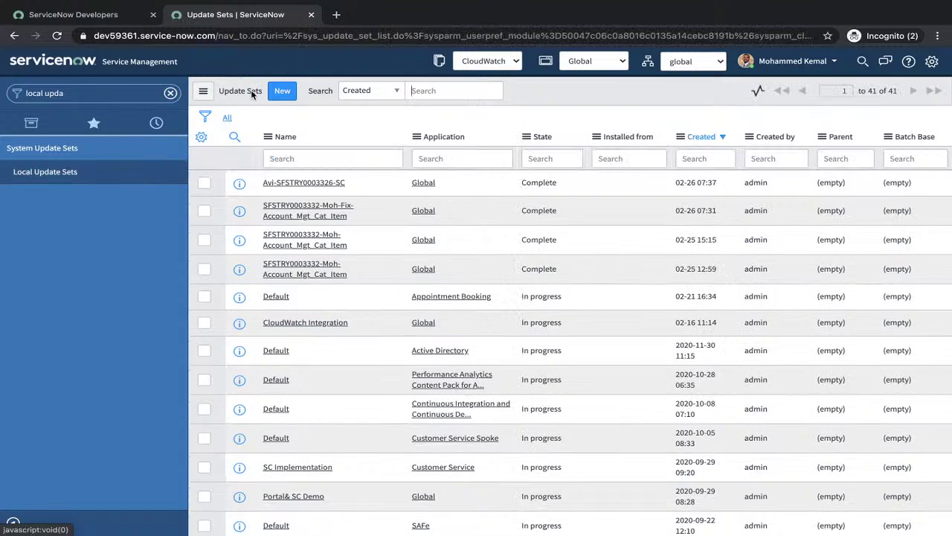
- Start a new update set record and name it "MK-Catalog Item"
{"action": "left_click", "coordinate": [284, 92]}
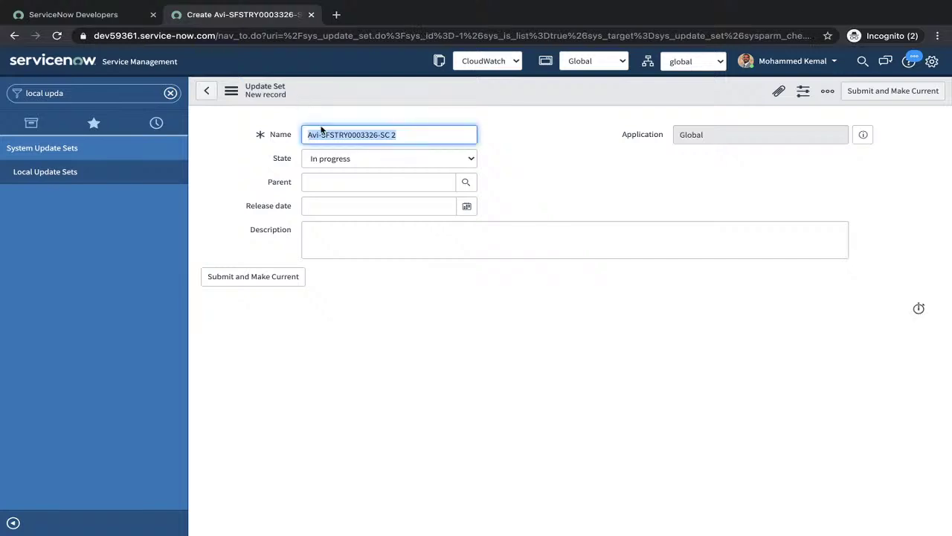
{"action": "key", "text": "BackSpace"}
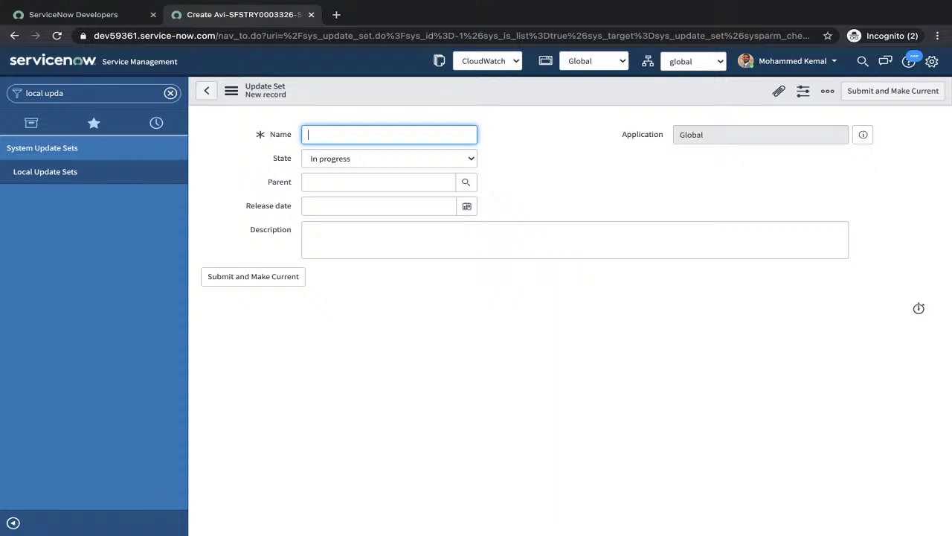
{"action": "type", "text": "Catalog Item"}
{"action": "key", "text": "Left"}
{"action": "key", "text": "Left"}
{"action": "key", "text": "Left"}
{"action": "key", "text": "Left"}
{"action": "key", "text": "Left"}
{"action": "key", "text": "Left"}
{"action": "key", "text": "Left"}
{"action": "type", "text": "MK-"}
- Copy the update set's name into its description, then submit it and make it the current update set
{"action": "triple_click", "coordinate": [339, 130]}
{"action": "key", "text": "ctrl+c"}
{"action": "left_click", "coordinate": [345, 240]}
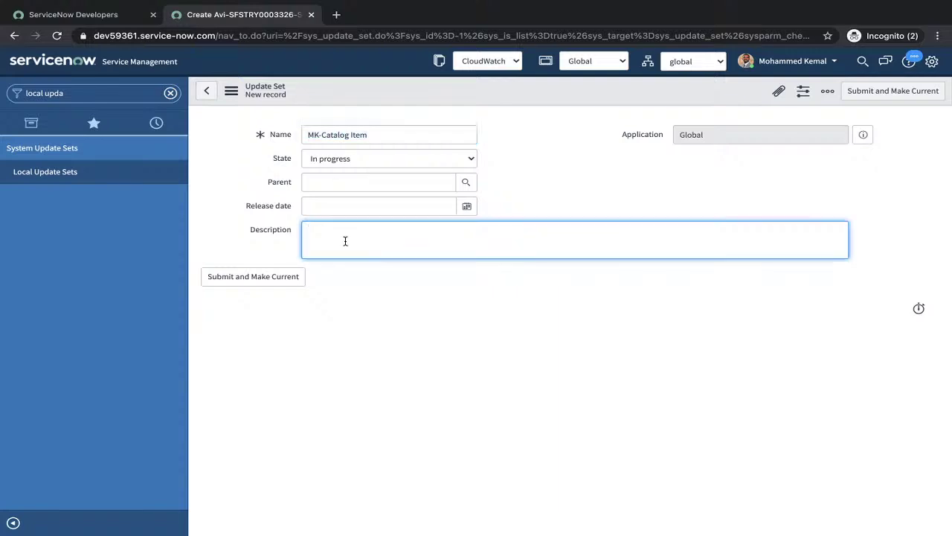
{"action": "key", "text": "ctrl+v"}
{"action": "left_click", "coordinate": [268, 282]}
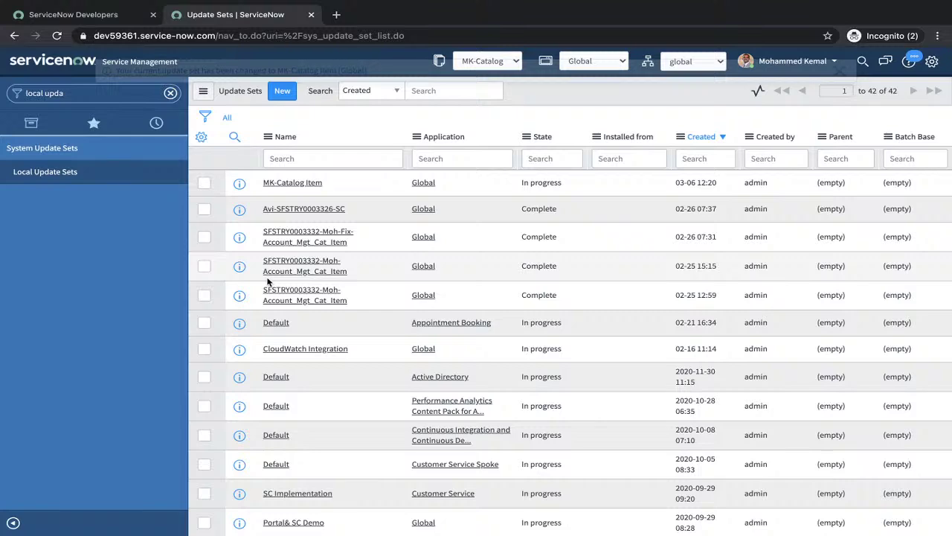
- Reload the Local Update Sets list and return to the homepage
{"action": "left_click_drag", "start_coordinate": [264, 280], "coordinate": [43, 187]}
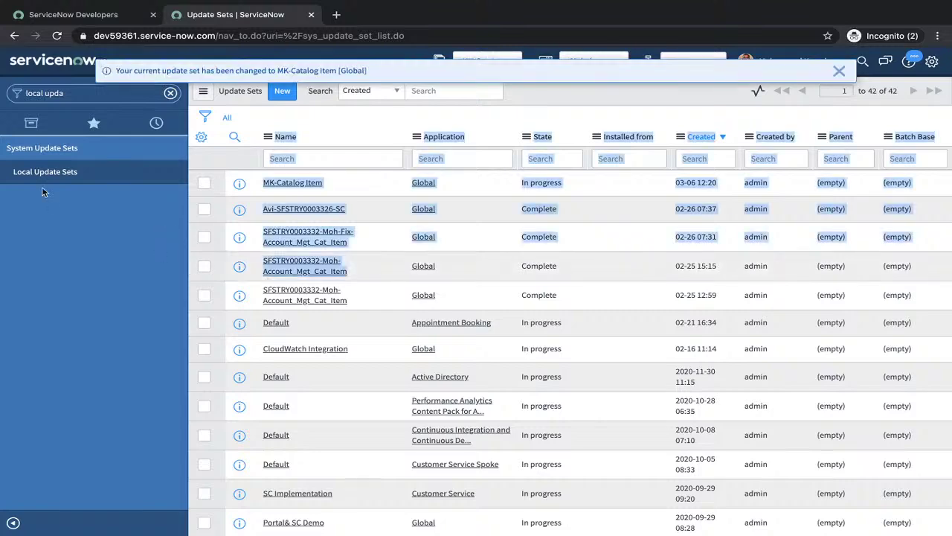
{"action": "left_click", "coordinate": [38, 174]}
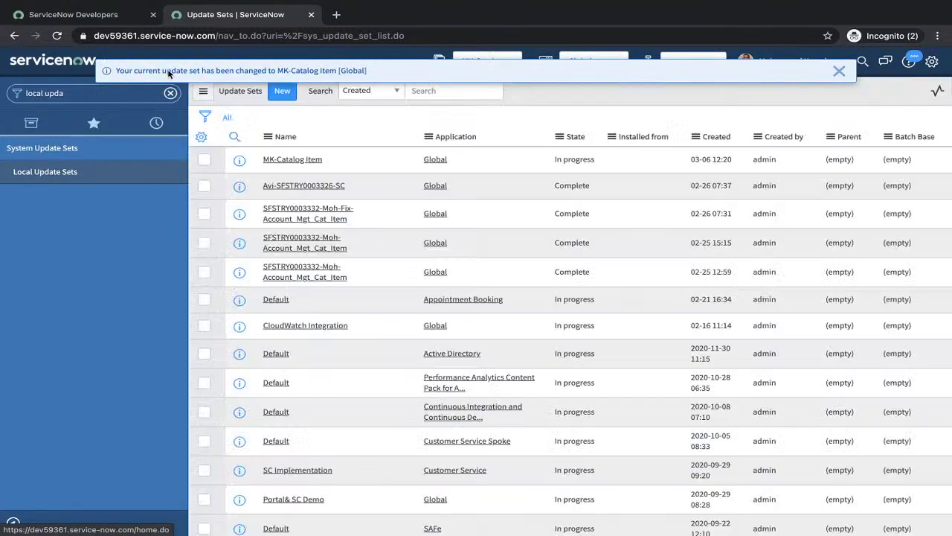
{"action": "left_click", "coordinate": [168, 73]}
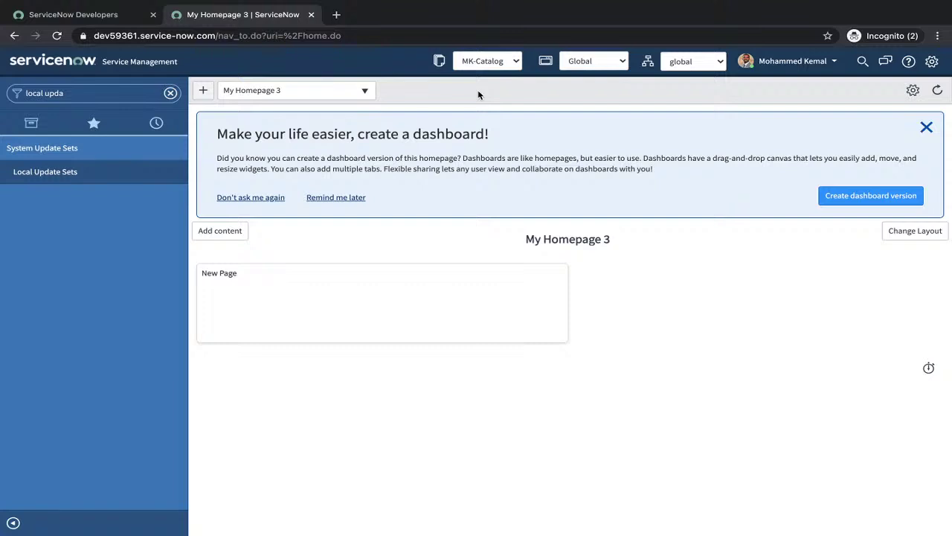
- Filter the navigator for "CATALOG" and open the Self-Service Service Catalog module's record for editing
{"action": "left_click", "coordinate": [170, 93]}
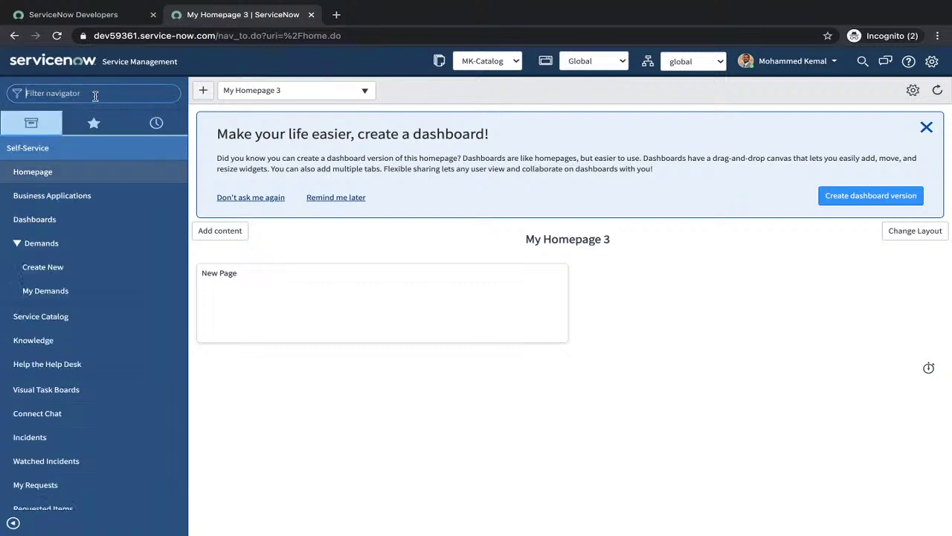
{"action": "type", "text": "CATALOG"}
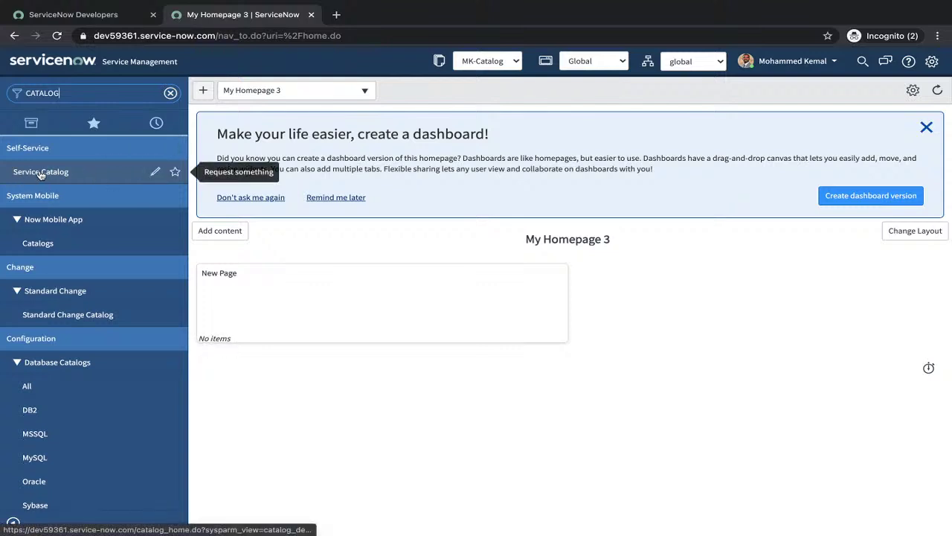
{"action": "left_click", "coordinate": [154, 173]}
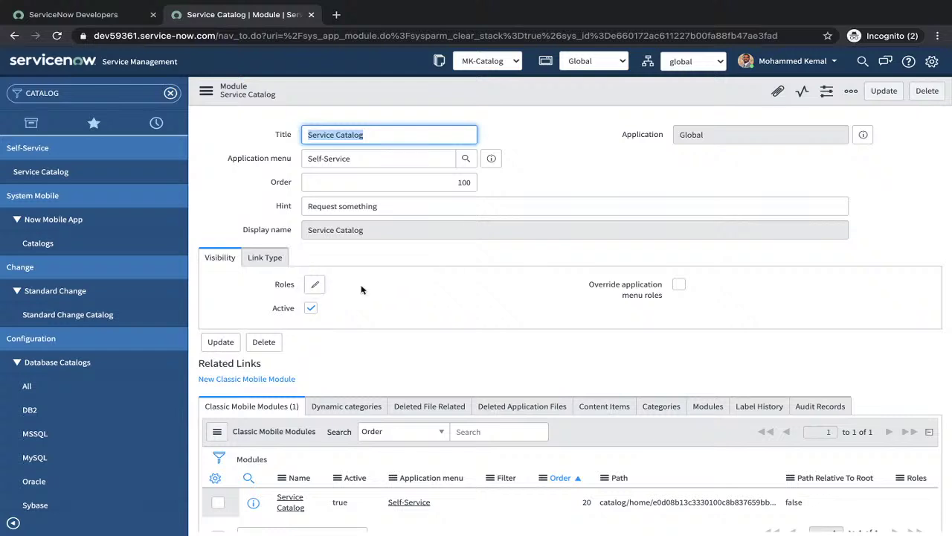
- Turn the module's Active option off and back on, and view the help for Override application menu roles
{"action": "left_click", "coordinate": [311, 308]}
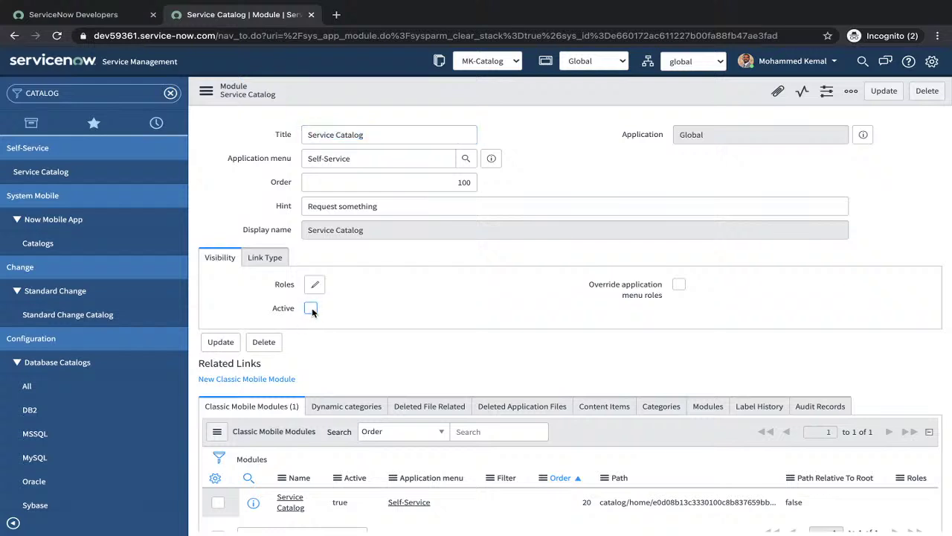
{"action": "left_click", "coordinate": [311, 308]}
{"action": "mouse_move", "coordinate": [609, 287]}
{"action": "mouse_move", "coordinate": [624, 289]}
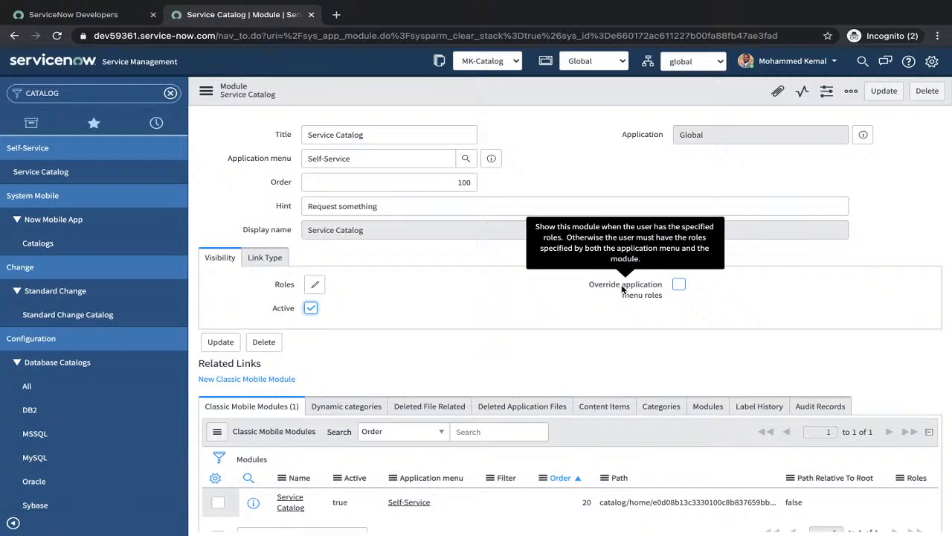
{"action": "scroll", "coordinate": [537, 297], "scroll_direction": "down", "scroll_amount": 1}
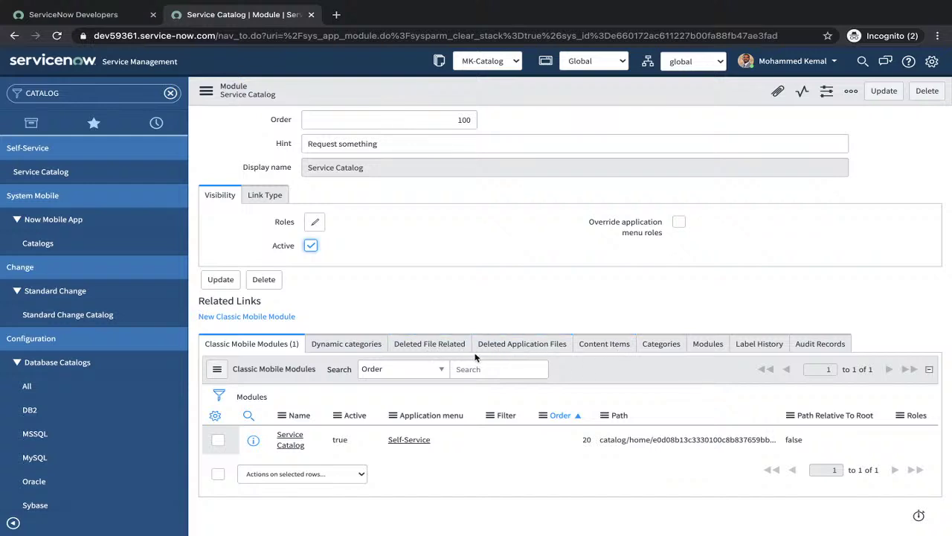
{"action": "scroll", "coordinate": [430, 423], "scroll_direction": "up", "scroll_amount": 1}
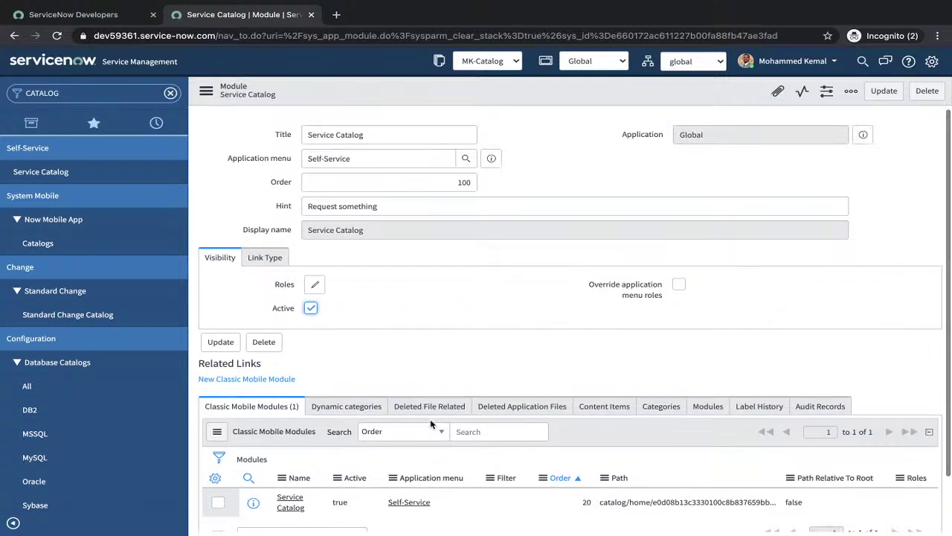
- Examine the module's link type settings, highlighting the page name and view parameter in its URL arguments
{"action": "left_click", "coordinate": [262, 262]}
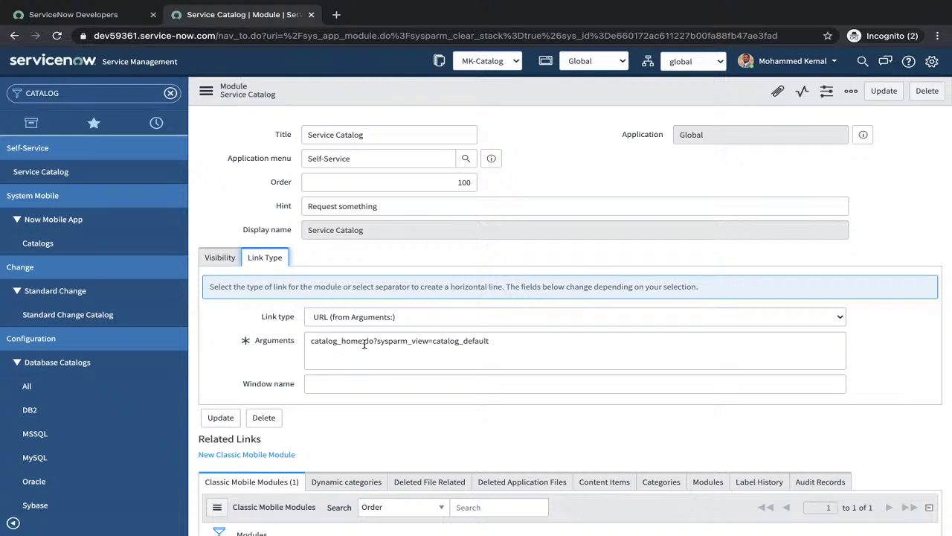
{"action": "left_click_drag", "start_coordinate": [363, 342], "coordinate": [312, 343]}
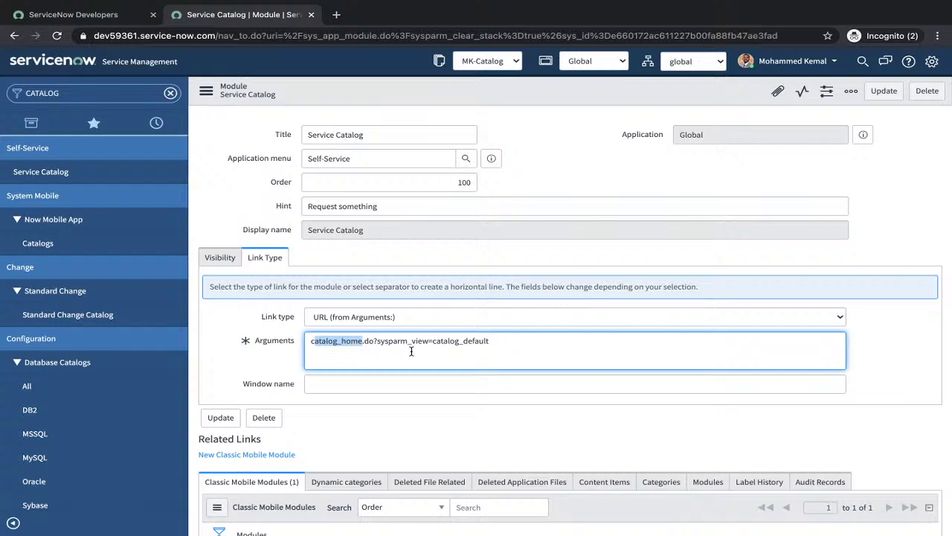
{"action": "left_click_drag", "start_coordinate": [413, 340], "coordinate": [498, 339]}
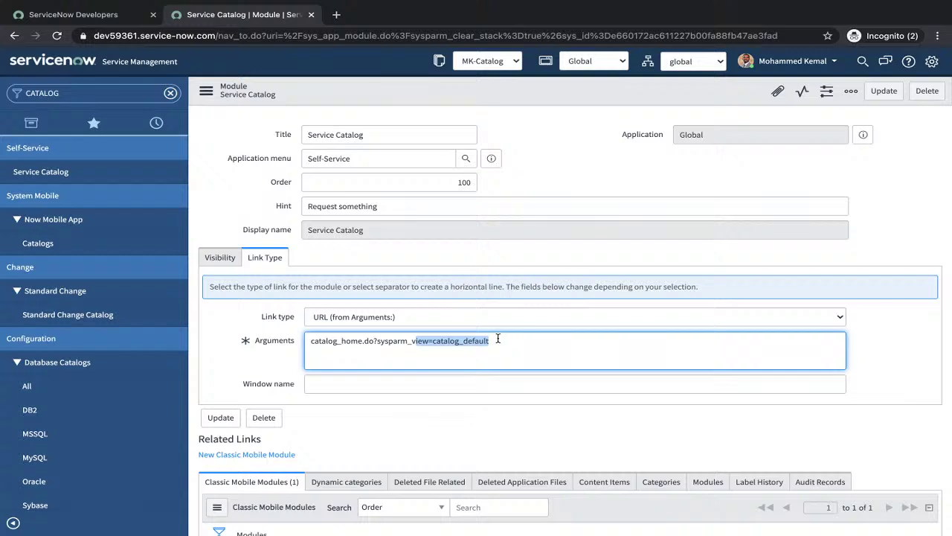
- Examine the Change Password item in the Service Catalog's Can We Help You? category, then return to the catalog home page
{"action": "left_click", "coordinate": [34, 172]}
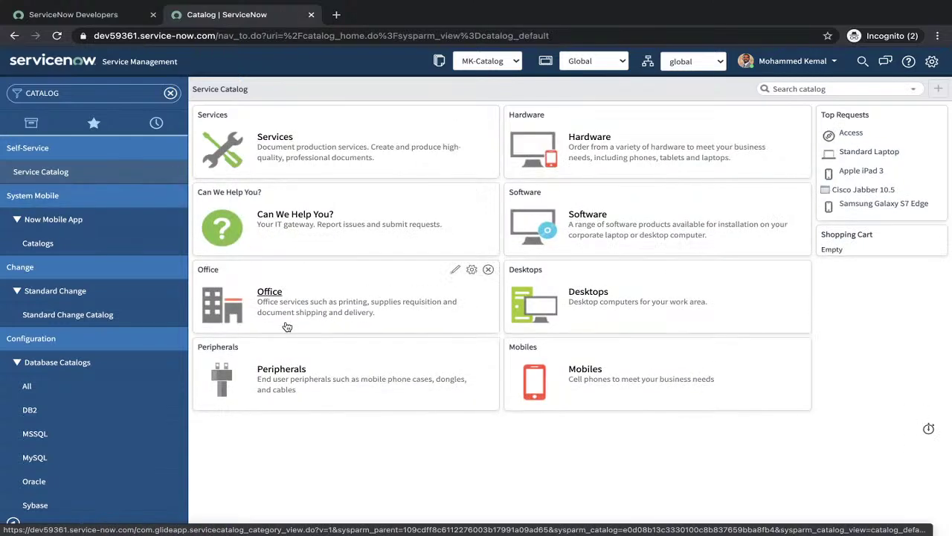
{"action": "left_click", "coordinate": [239, 192]}
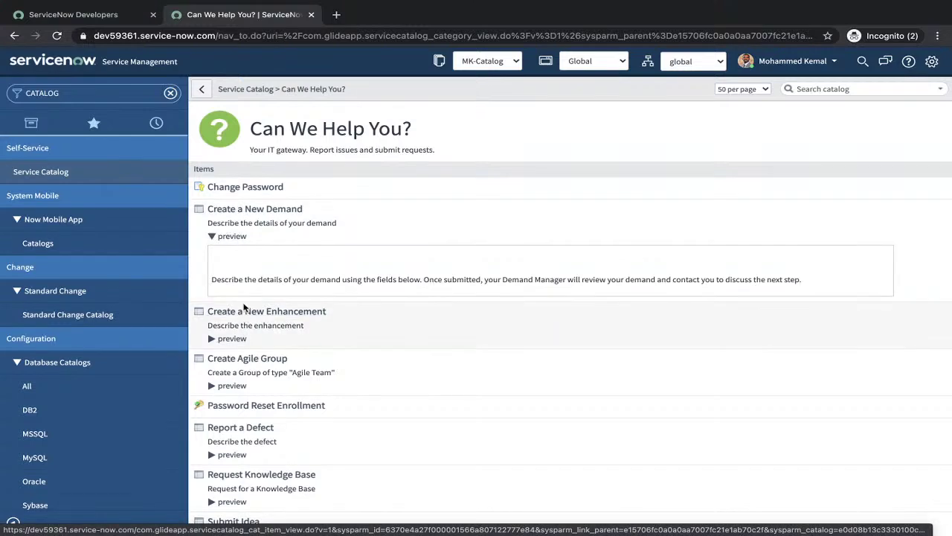
{"action": "left_click", "coordinate": [237, 189]}
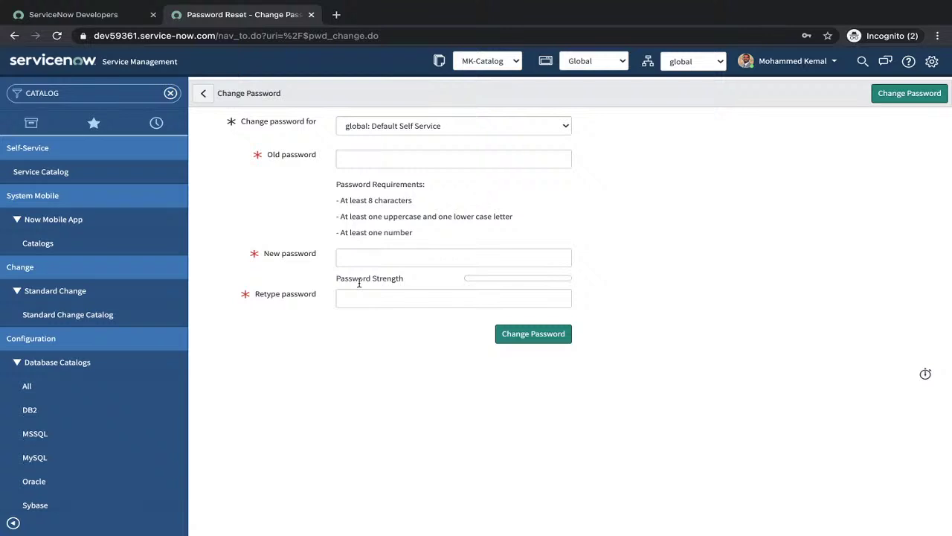
{"action": "left_click", "coordinate": [436, 127]}
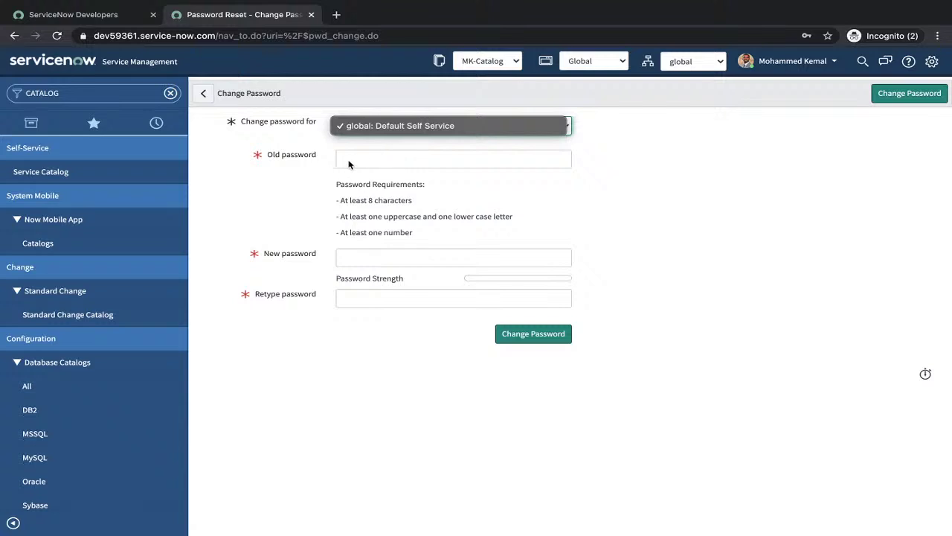
{"action": "left_click", "coordinate": [368, 162]}
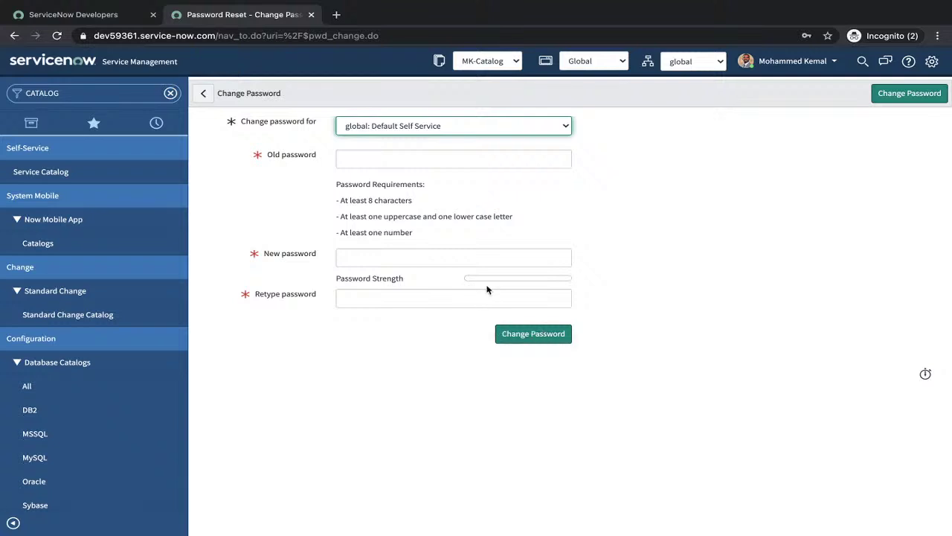
{"action": "right_click", "coordinate": [368, 278]}
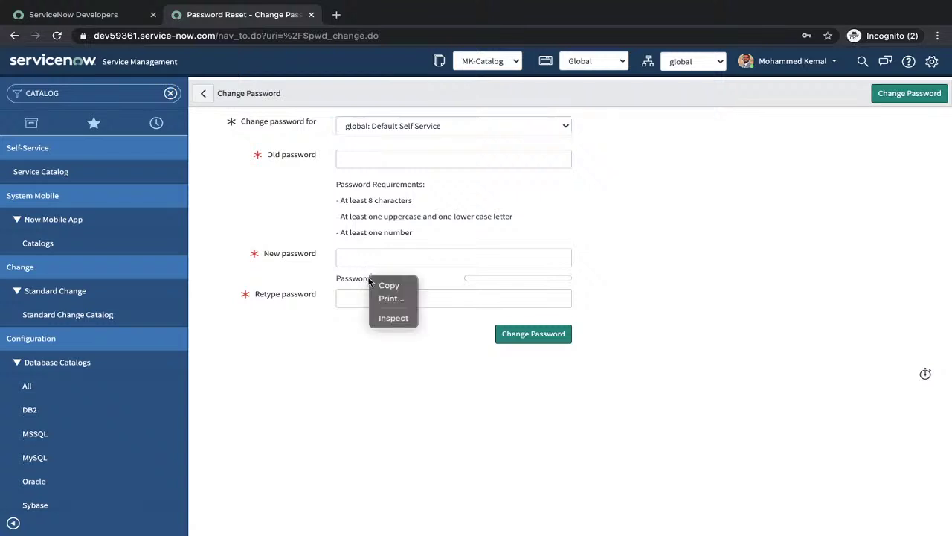
{"action": "left_click", "coordinate": [347, 280]}
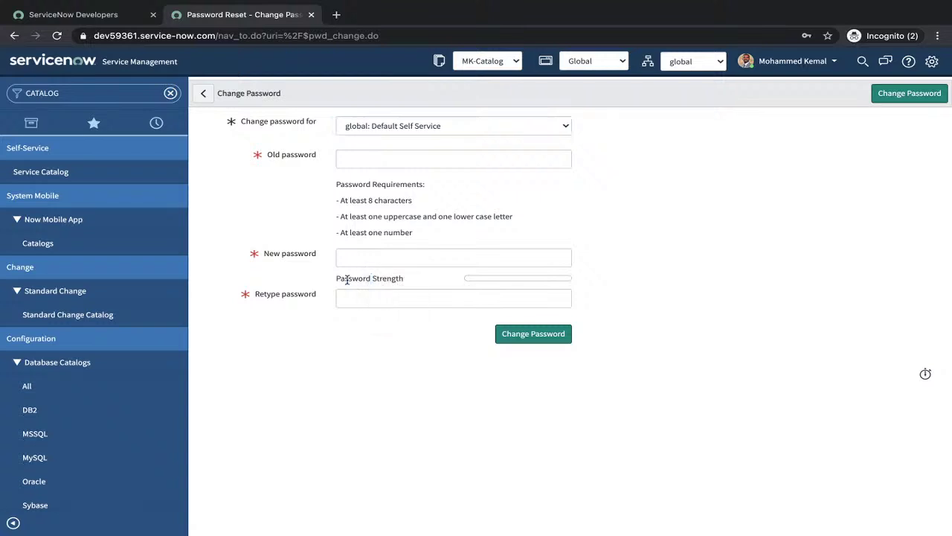
{"action": "left_click", "coordinate": [46, 173]}
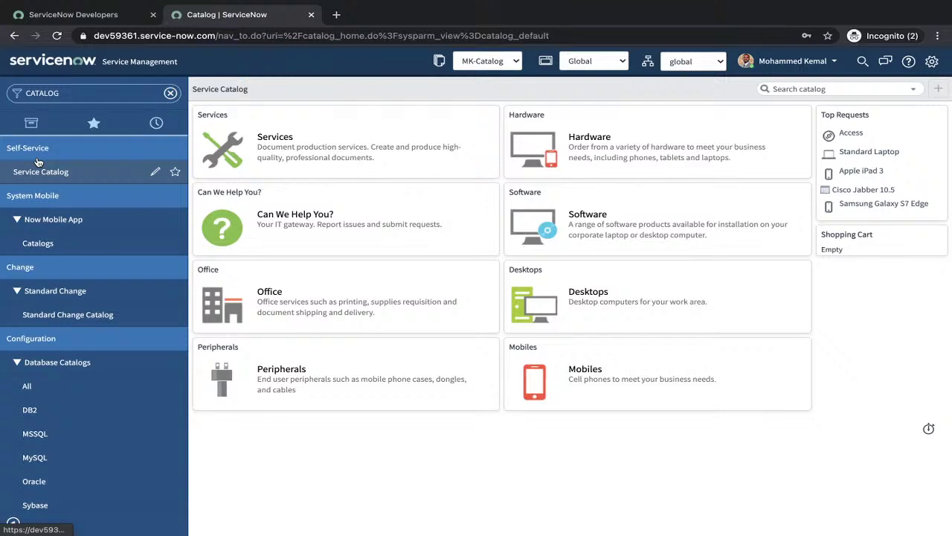
- Open Maintain Items under Catalog Definitions, start a new catalog item record, and highlight the table name sc_cat_item in its URL
{"action": "left_click", "coordinate": [78, 95]}
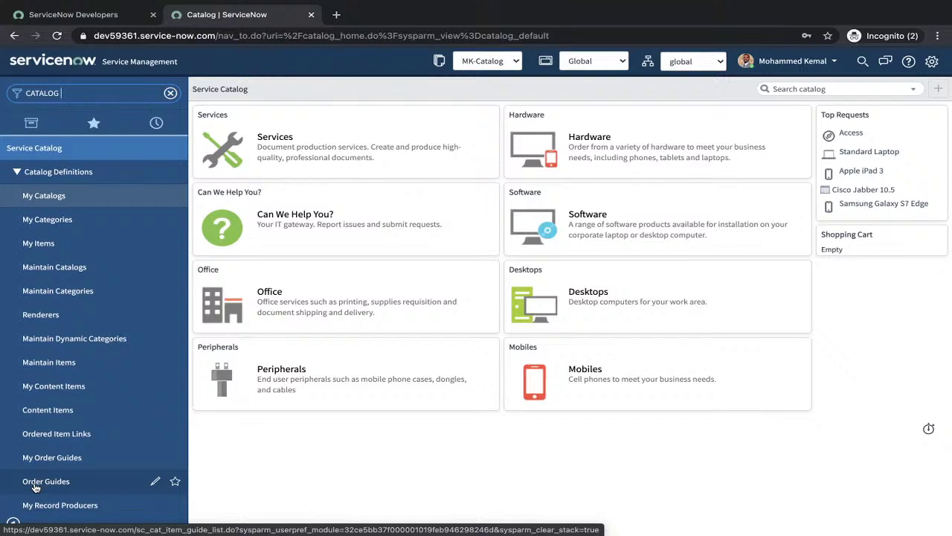
{"action": "left_click", "coordinate": [60, 365]}
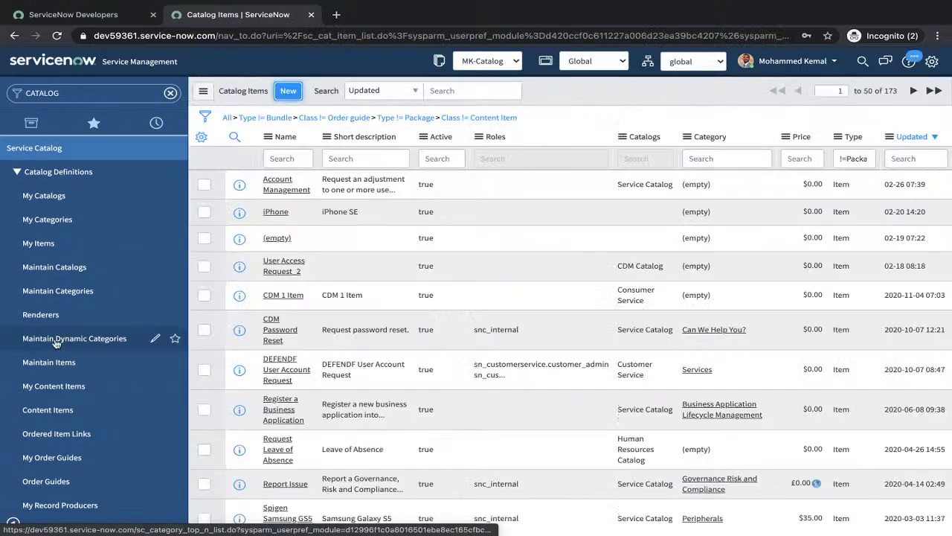
{"action": "left_click", "coordinate": [287, 91]}
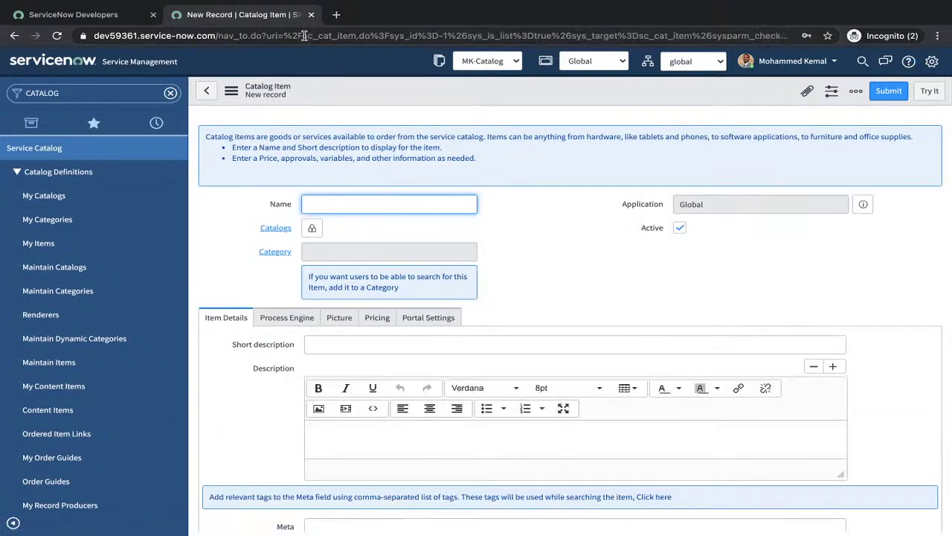
{"action": "left_click_drag", "start_coordinate": [304, 36], "coordinate": [355, 36]}
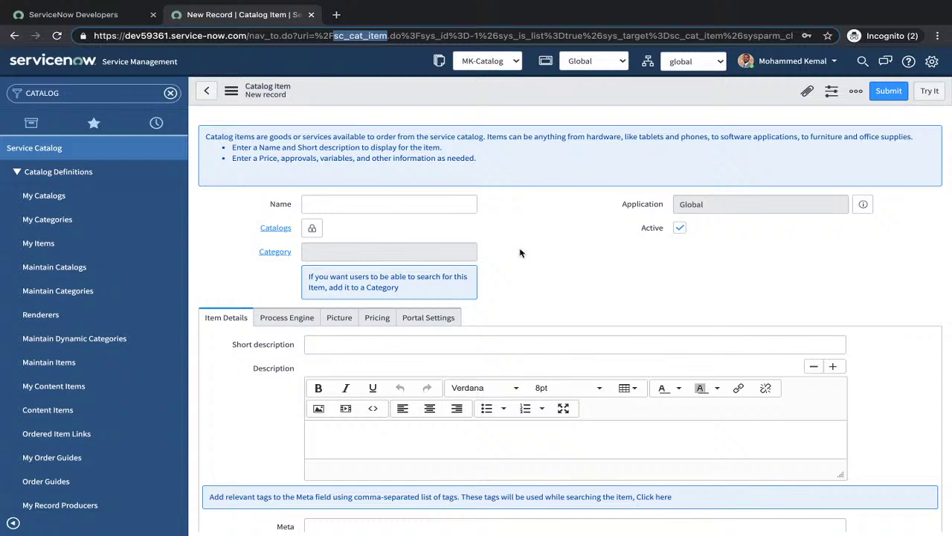
- Name the new catalog item "Create a user account"
{"action": "scroll", "coordinate": [524, 245], "scroll_direction": "down", "scroll_amount": 2}
{"action": "scroll", "coordinate": [531, 241], "scroll_direction": "up", "scroll_amount": 2}
{"action": "scroll", "coordinate": [699, 209], "scroll_direction": "down", "scroll_amount": 3}
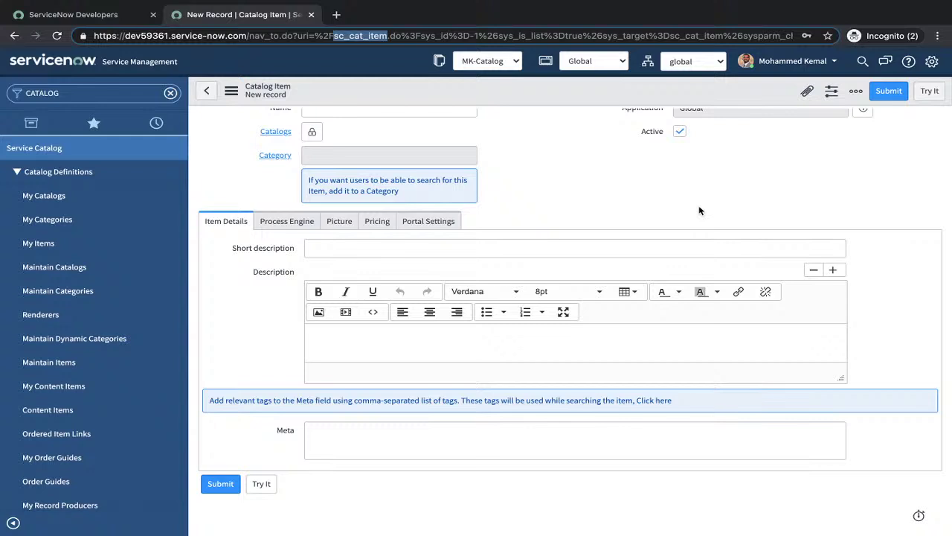
{"action": "scroll", "coordinate": [613, 233], "scroll_direction": "up", "scroll_amount": 1}
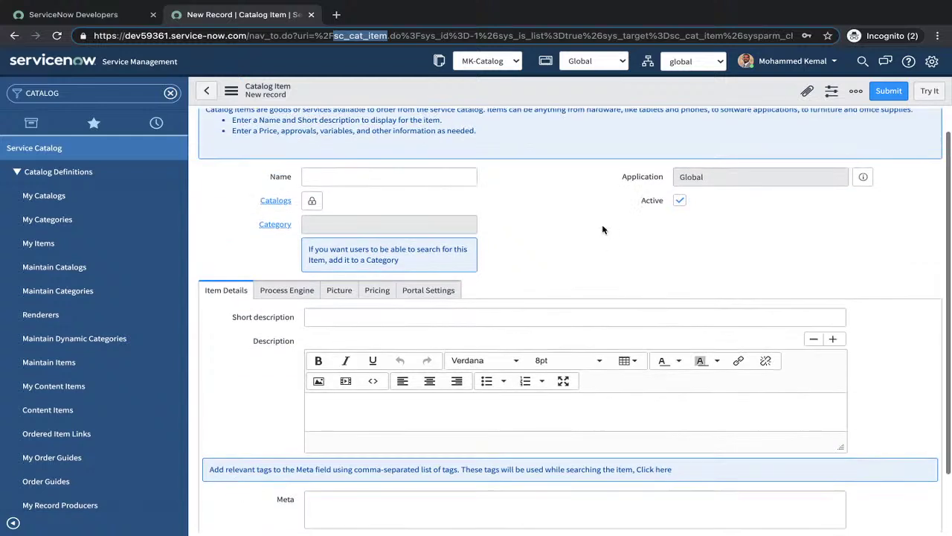
{"action": "left_click", "coordinate": [328, 175]}
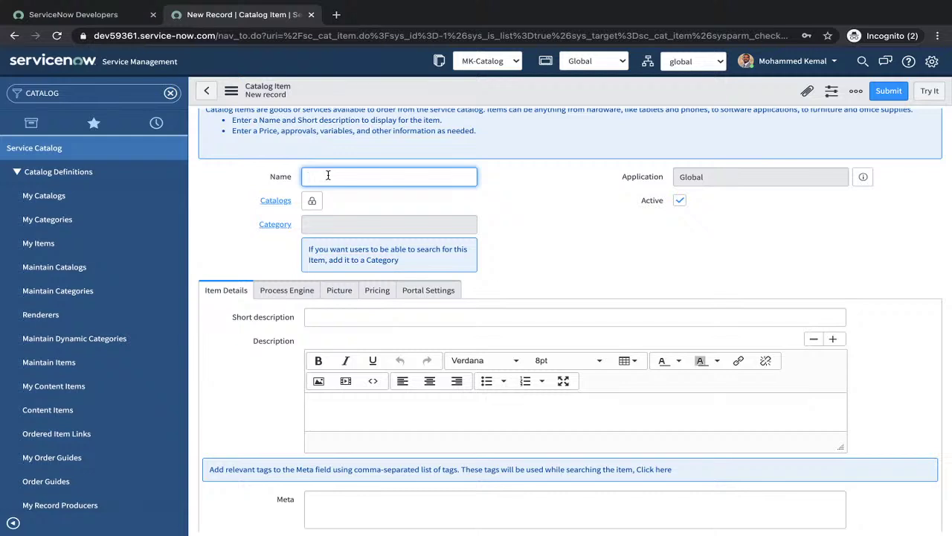
{"action": "type", "text": "Order"}
{"action": "key", "text": "ctrl+a"}
{"action": "type", "text": "Create a user account"}
- Add Service Catalog to the item's Catalogs list and lock the list
{"action": "scroll", "coordinate": [352, 141], "scroll_direction": "up", "scroll_amount": 1}
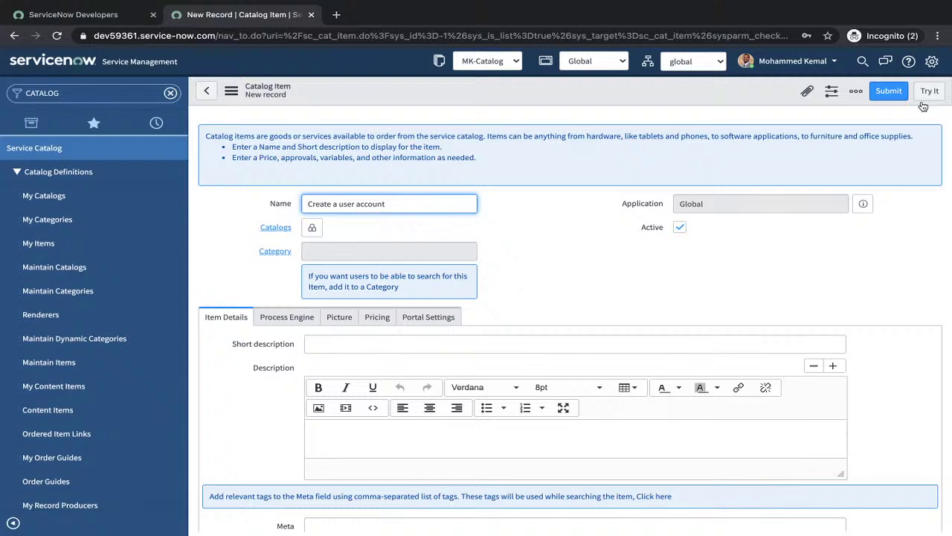
{"action": "left_click", "coordinate": [312, 228]}
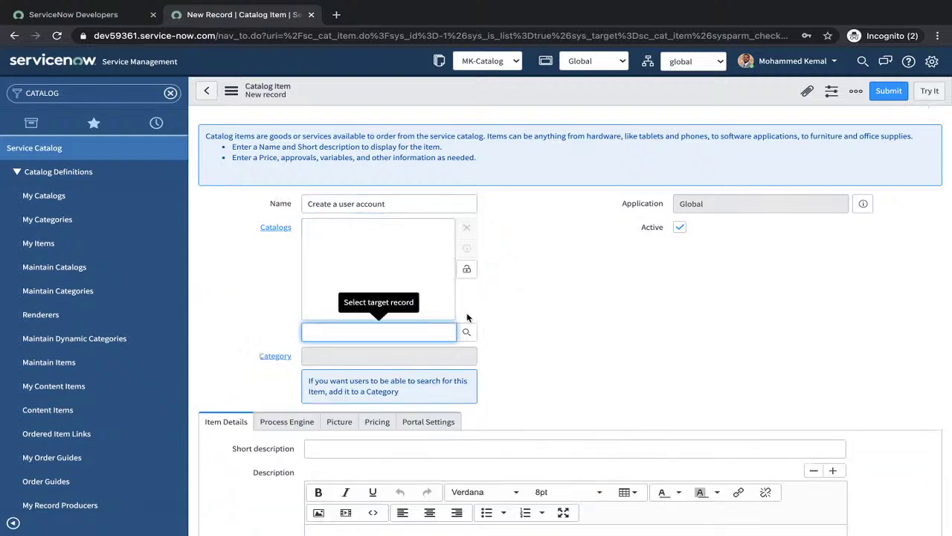
{"action": "left_click", "coordinate": [466, 332]}
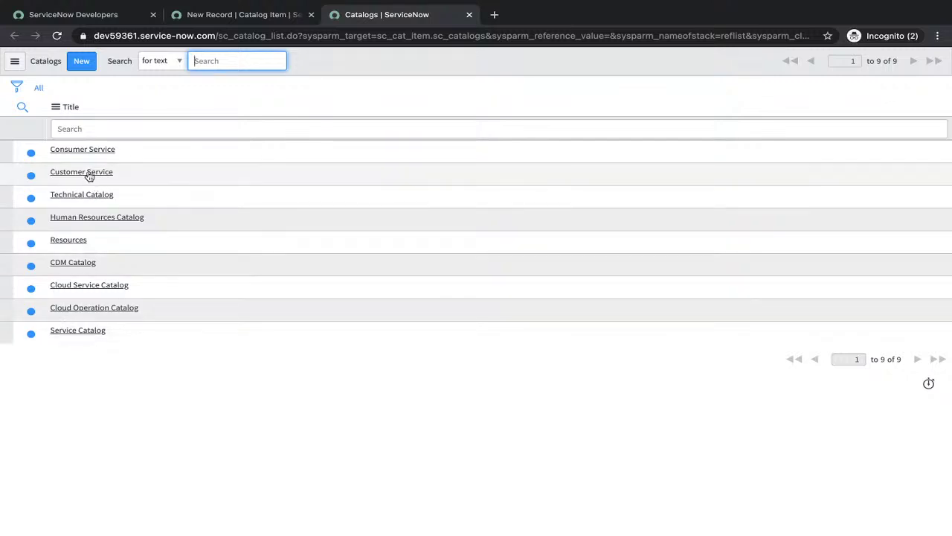
{"action": "left_click", "coordinate": [69, 332]}
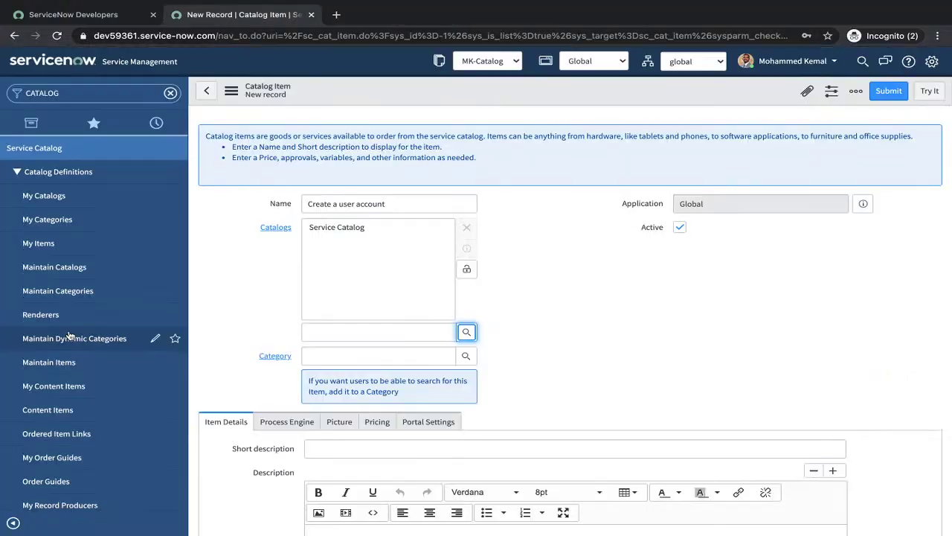
{"action": "left_click", "coordinate": [467, 273]}
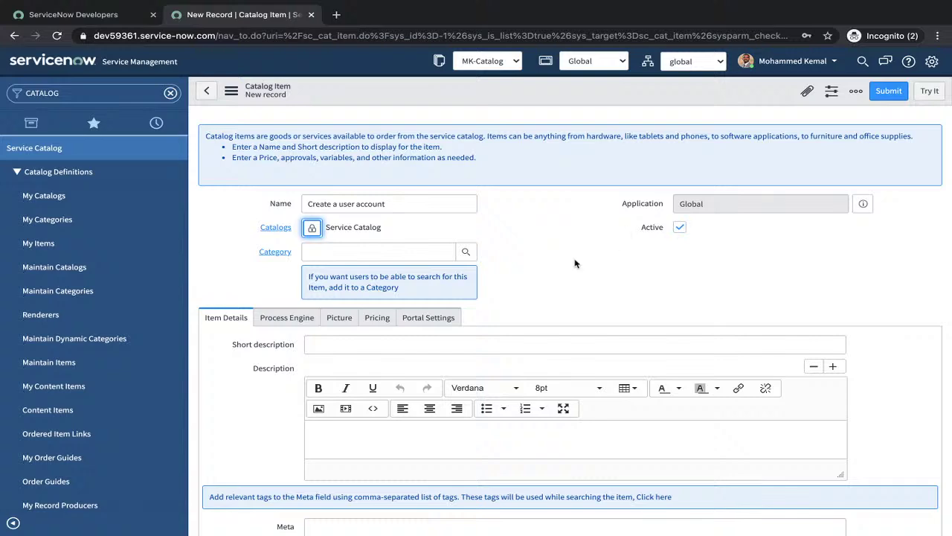
- Enter "Request a user account" as the item's short description
{"action": "scroll", "coordinate": [357, 212], "scroll_direction": "down", "scroll_amount": 1}
{"action": "scroll", "coordinate": [366, 315], "scroll_direction": "down", "scroll_amount": 1}
{"action": "scroll", "coordinate": [366, 316], "scroll_direction": "up", "scroll_amount": 1}
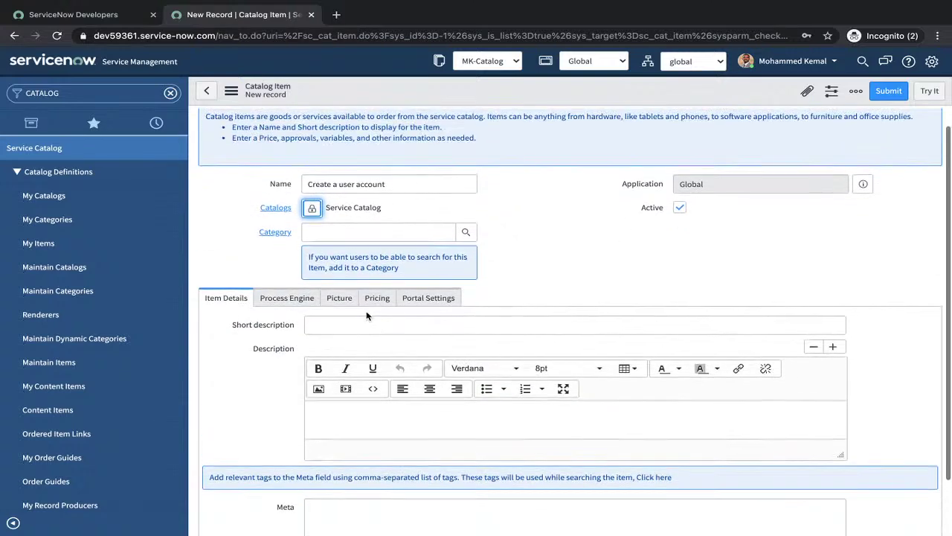
{"action": "scroll", "coordinate": [366, 316], "scroll_direction": "down", "scroll_amount": 1}
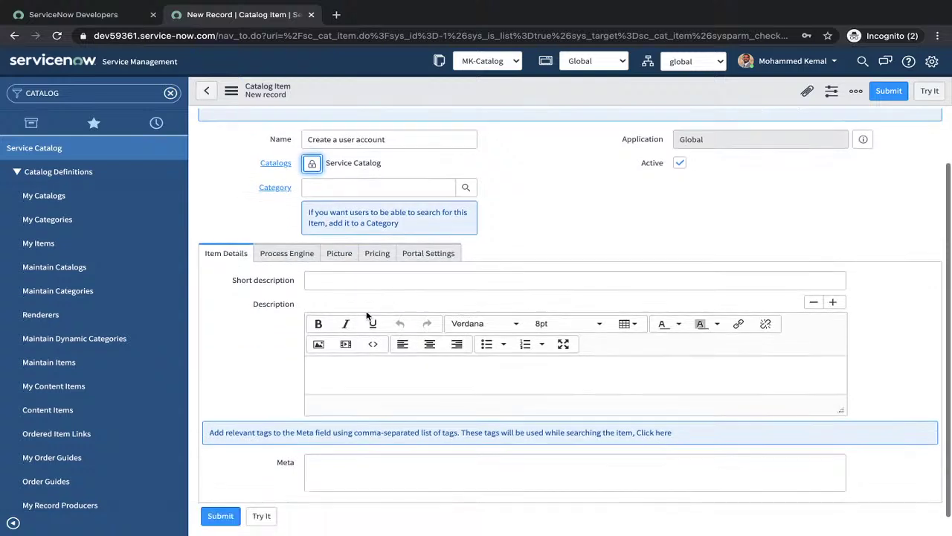
{"action": "scroll", "coordinate": [342, 174], "scroll_direction": "down", "scroll_amount": 1}
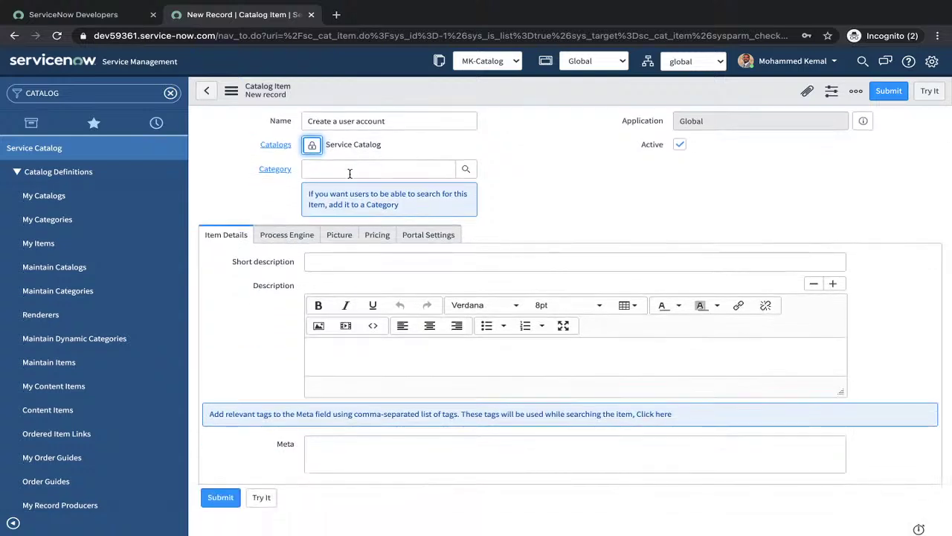
{"action": "left_click", "coordinate": [322, 265]}
{"action": "scroll", "coordinate": [347, 308], "scroll_direction": "up", "scroll_amount": 1}
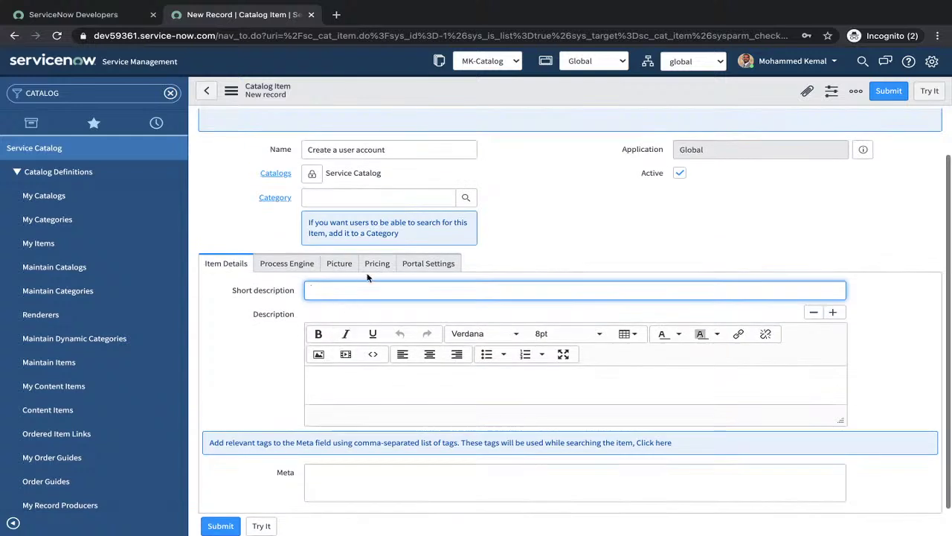
{"action": "type", "text": "Reques"}
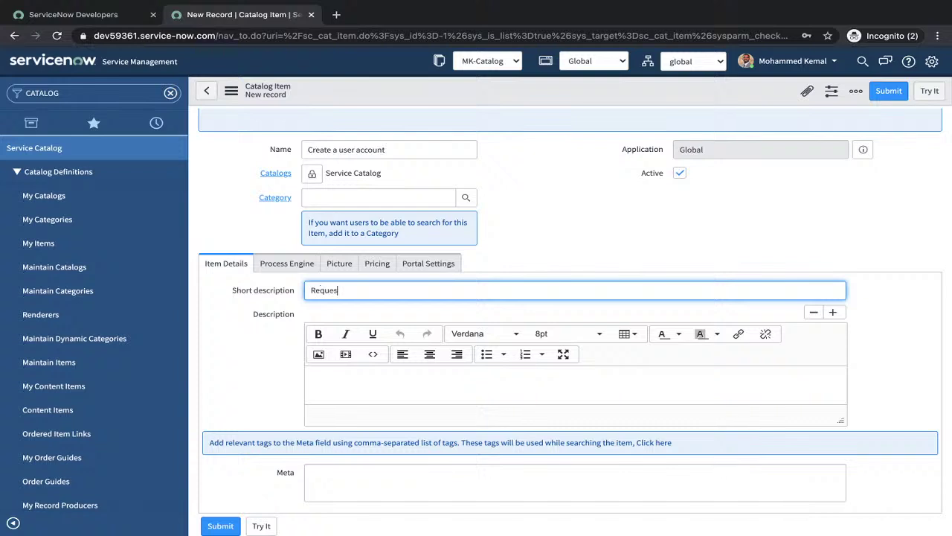
{"action": "type", "text": "t a user account"}
- Enter "Use this form to request a user account." as the item's description
{"action": "left_click", "coordinate": [335, 381]}
{"action": "type", "text": "Us"}
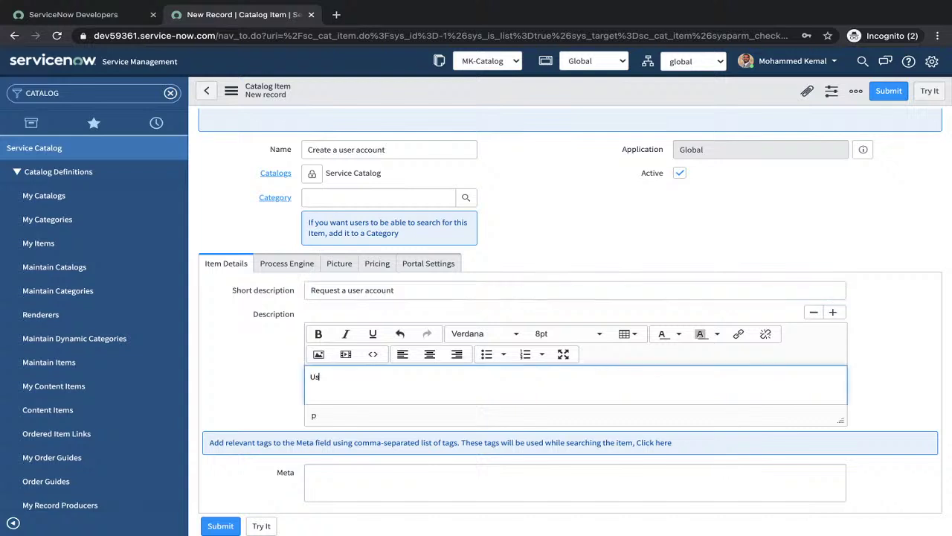
{"action": "type", "text": "e this form to request a"}
{"action": "type", "text": "user account."}
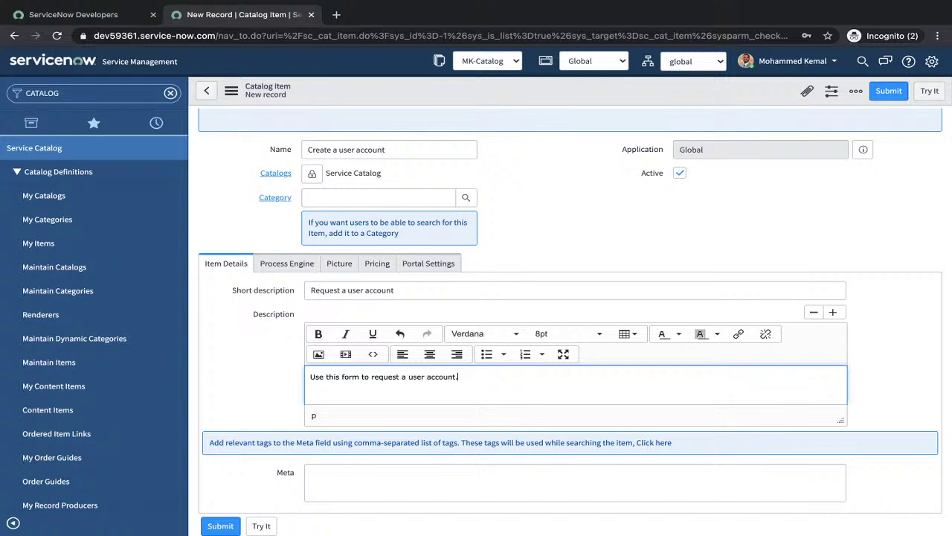
{"action": "scroll", "coordinate": [456, 290], "scroll_direction": "down", "scroll_amount": 1}
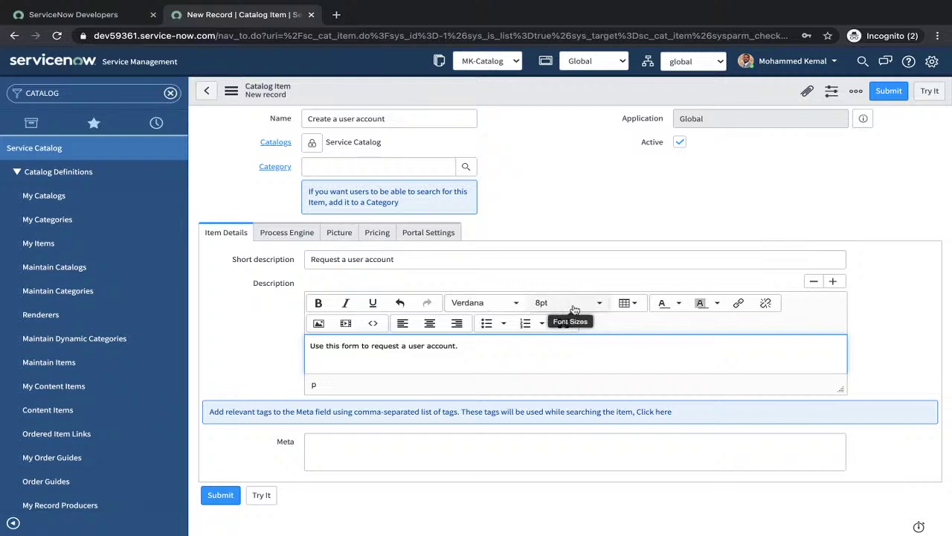
{"action": "left_click", "coordinate": [634, 307]}
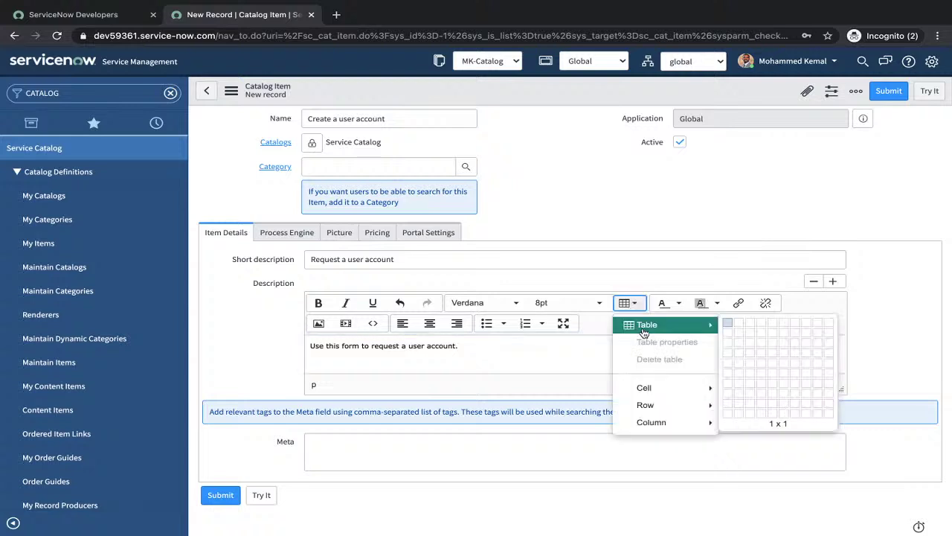
{"action": "mouse_move", "coordinate": [643, 391]}
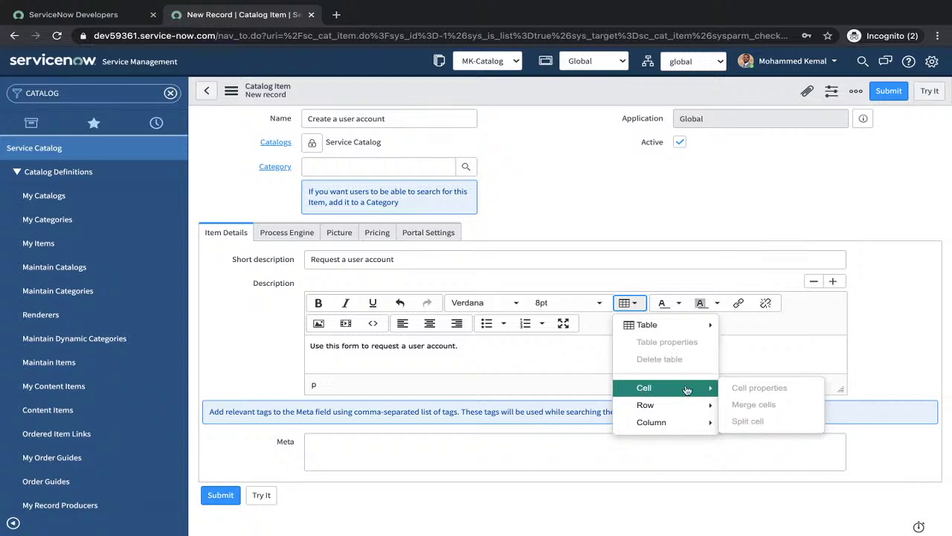
{"action": "mouse_move", "coordinate": [662, 406]}
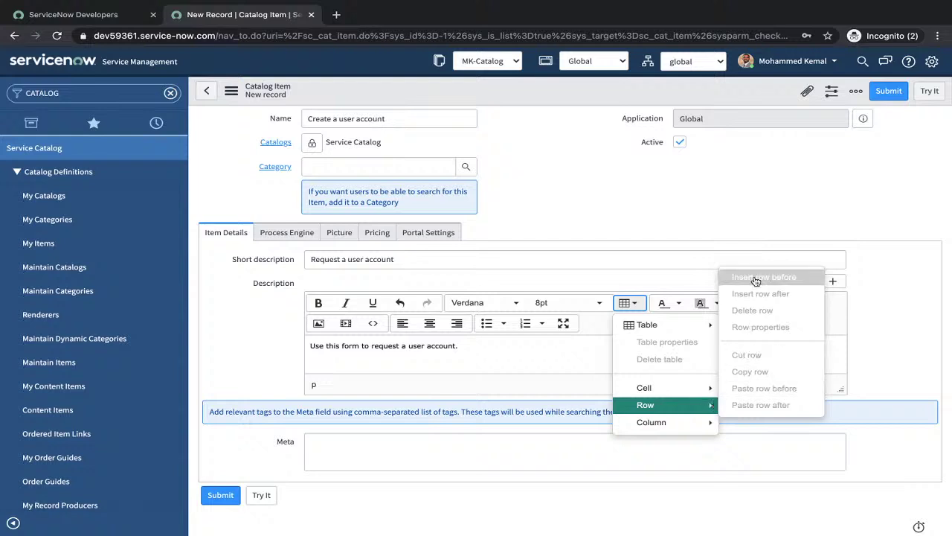
{"action": "left_click", "coordinate": [569, 302]}
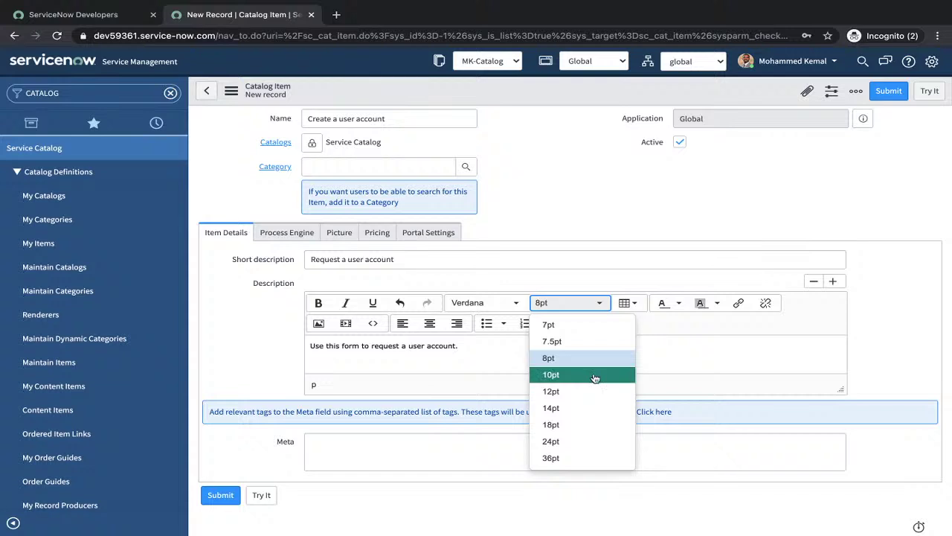
- Insert a 1 x 1 table on a new line below the description sentence
{"action": "left_click", "coordinate": [489, 352]}
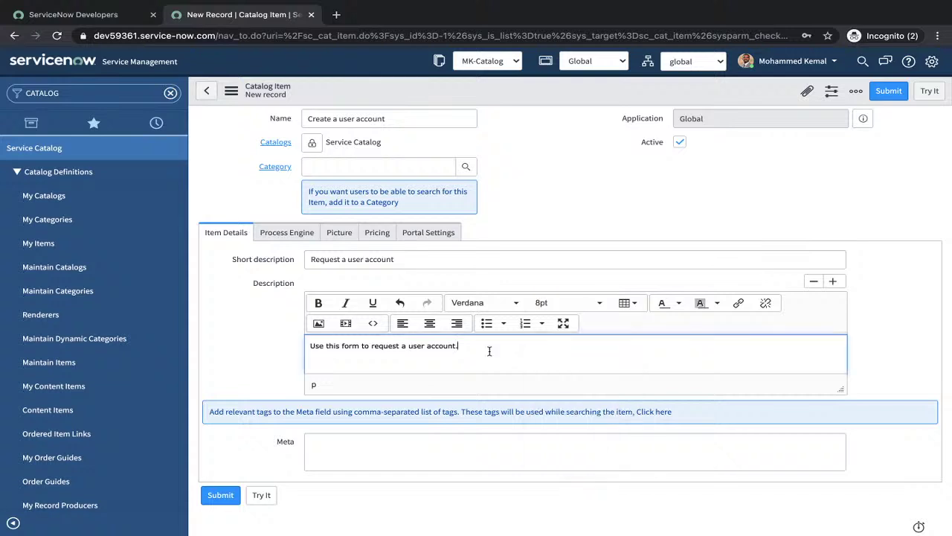
{"action": "key", "text": "Return"}
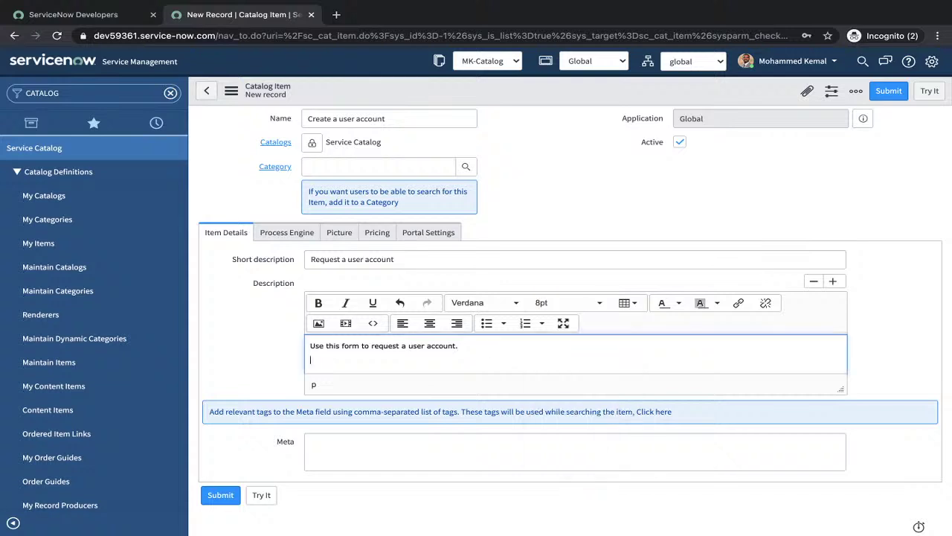
{"action": "left_click", "coordinate": [627, 303]}
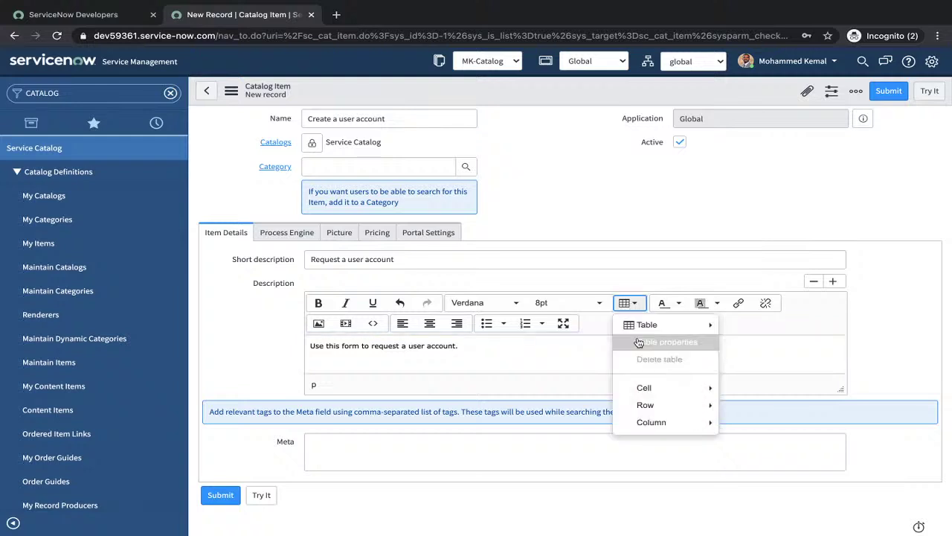
{"action": "mouse_move", "coordinate": [714, 325]}
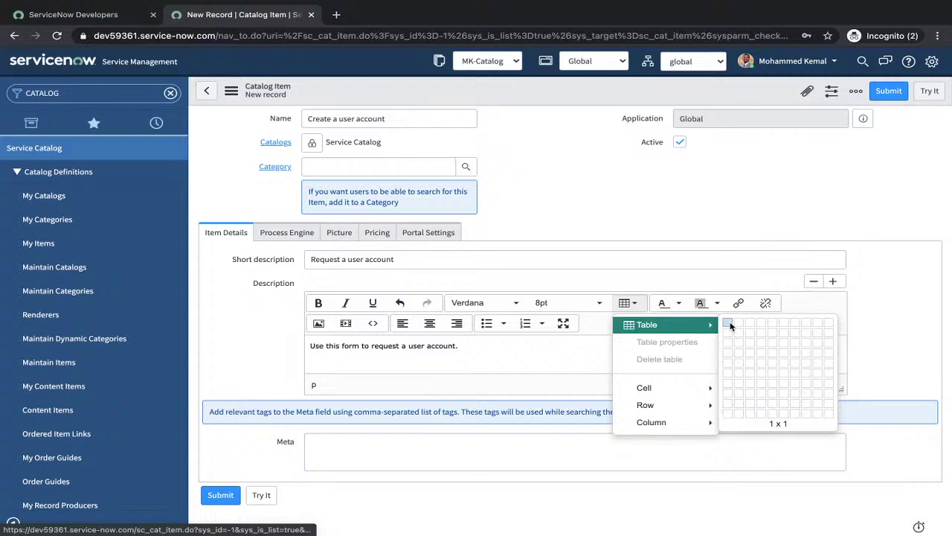
{"action": "left_click", "coordinate": [730, 325]}
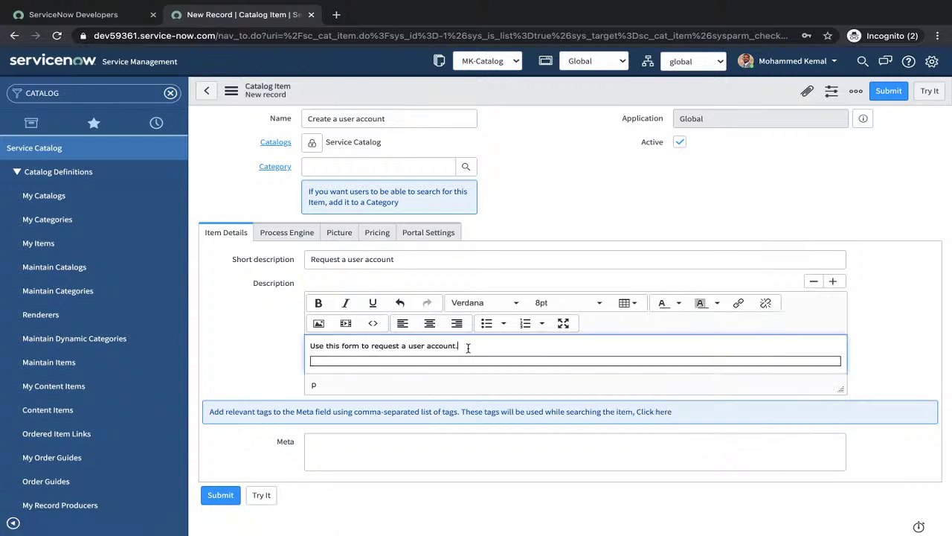
- Move the description sentence into the table cell and remove its closing period
{"action": "left_click_drag", "start_coordinate": [467, 346], "coordinate": [303, 350]}
{"action": "key", "text": "ctrl+c"}
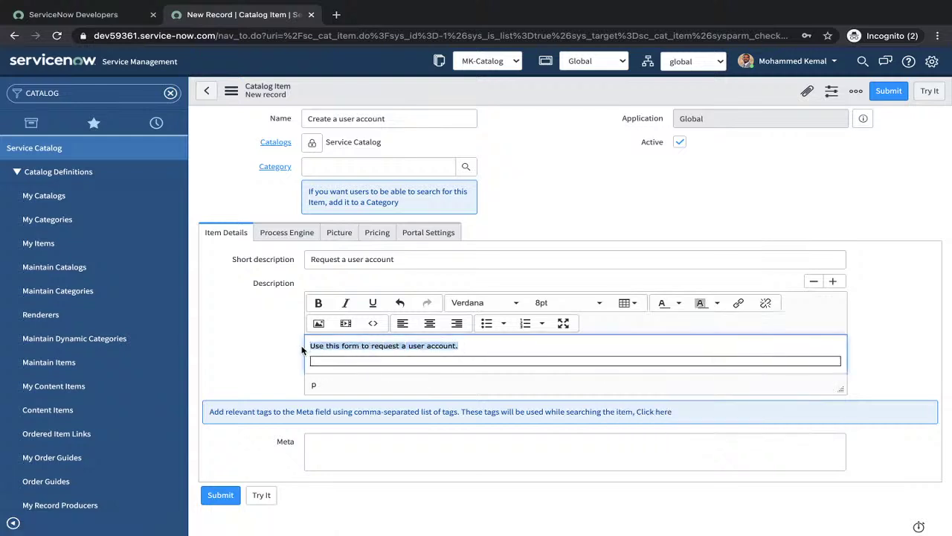
{"action": "key", "text": "BackSpace"}
{"action": "left_click", "coordinate": [345, 361]}
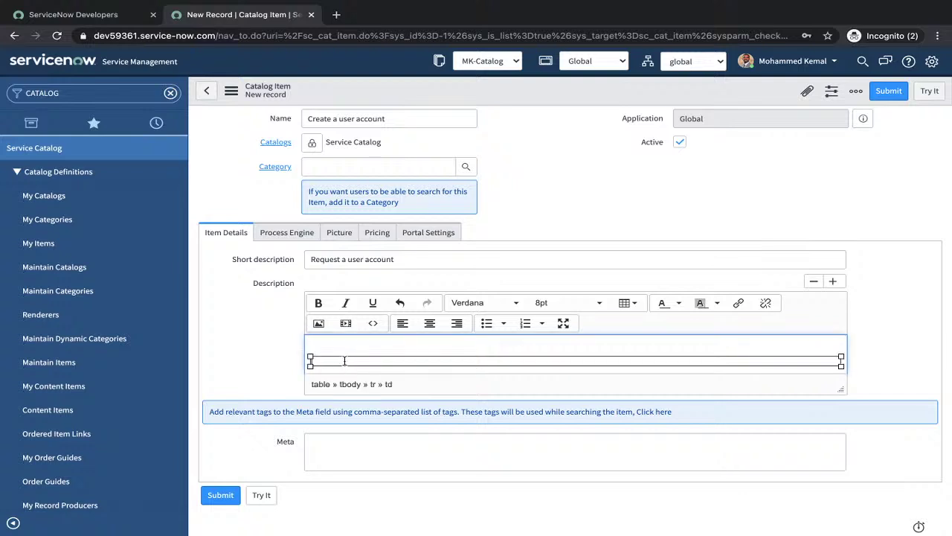
{"action": "key", "text": "ctrl+v"}
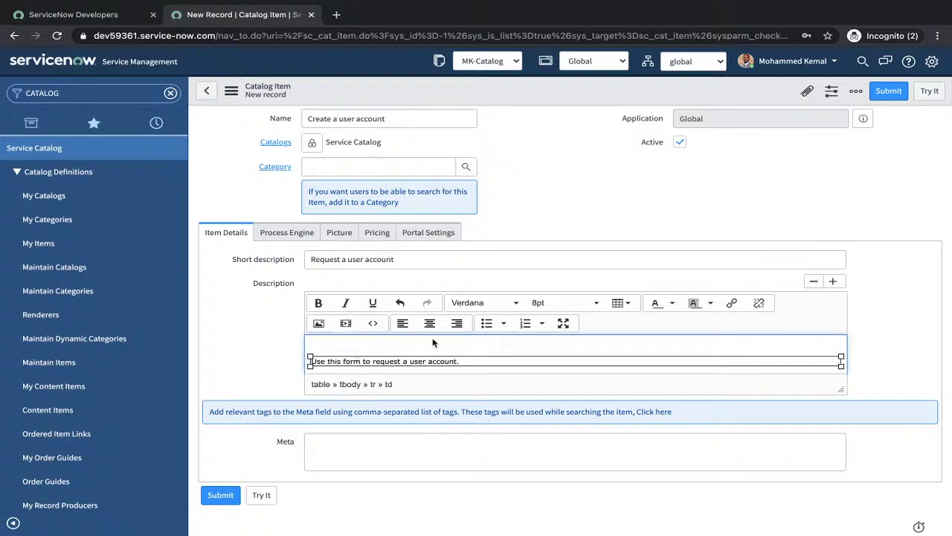
{"action": "key", "text": "BackSpace"}
- Set the font size of all the description text to 12pt
{"action": "key", "text": "super+a"}
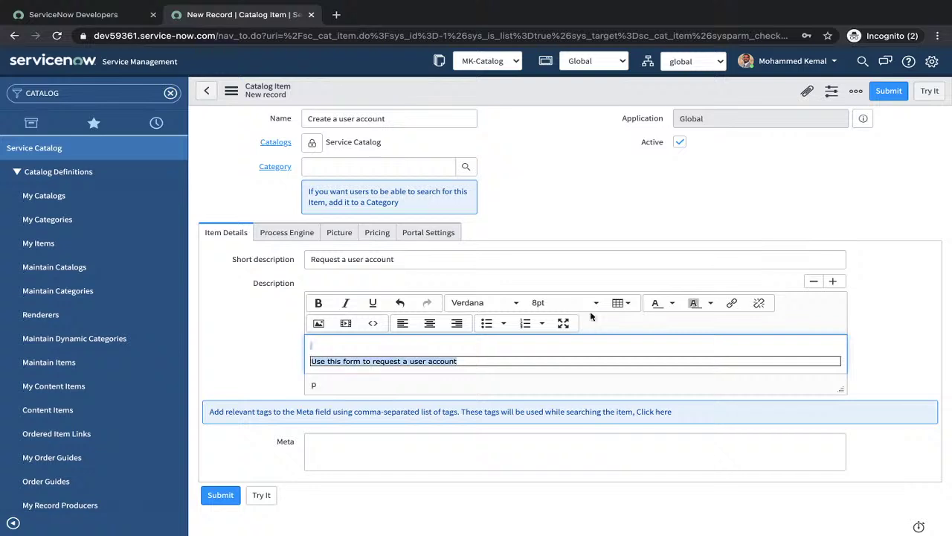
{"action": "left_click", "coordinate": [598, 306]}
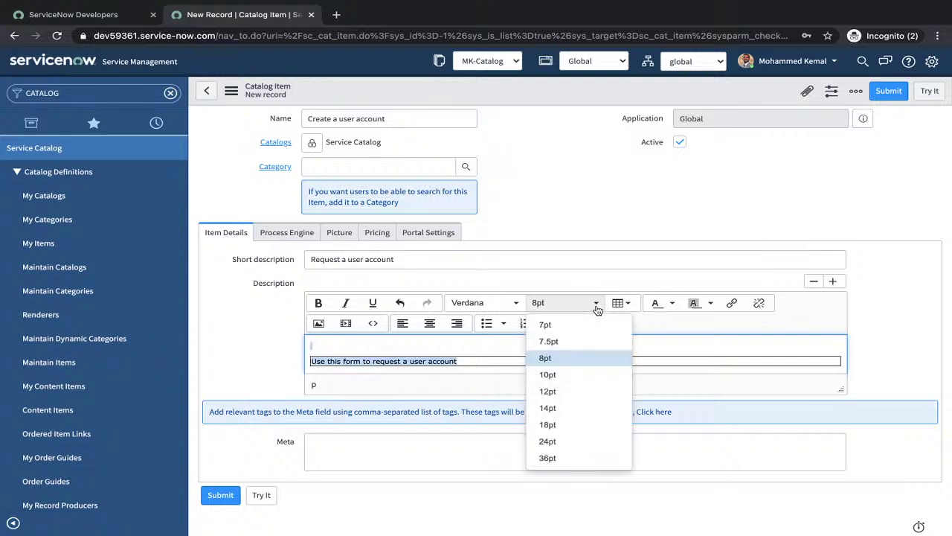
{"action": "left_click", "coordinate": [549, 376]}
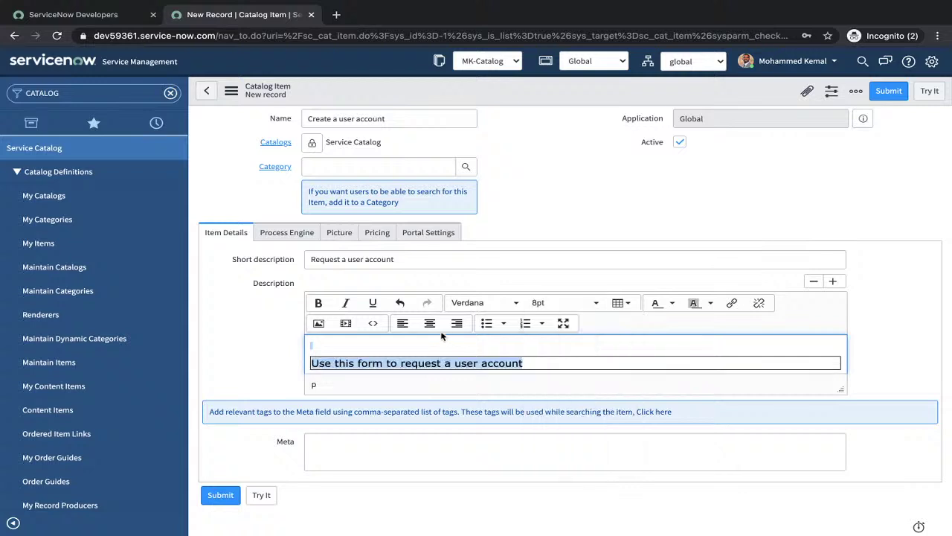
- Center the sentence in the description's table cell and make it bold
{"action": "left_click", "coordinate": [534, 364]}
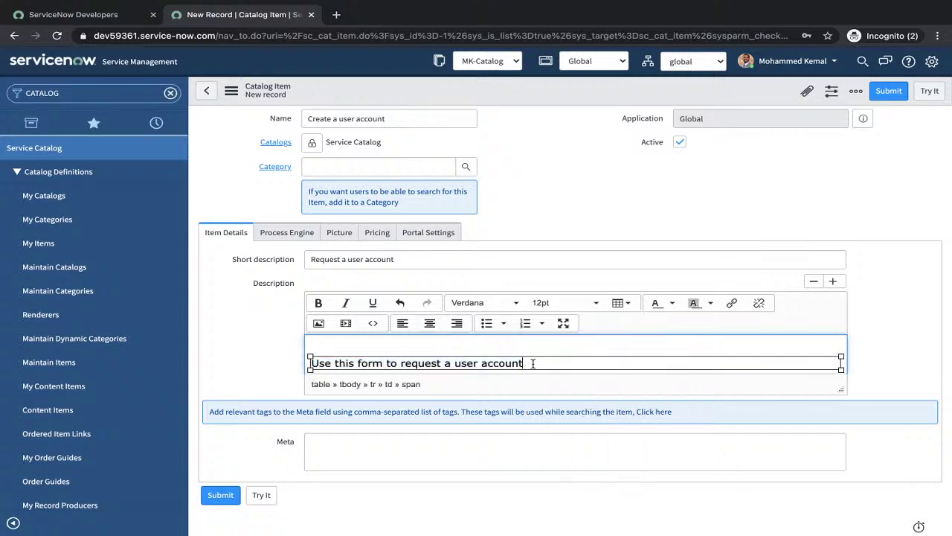
{"action": "left_click", "coordinate": [429, 323]}
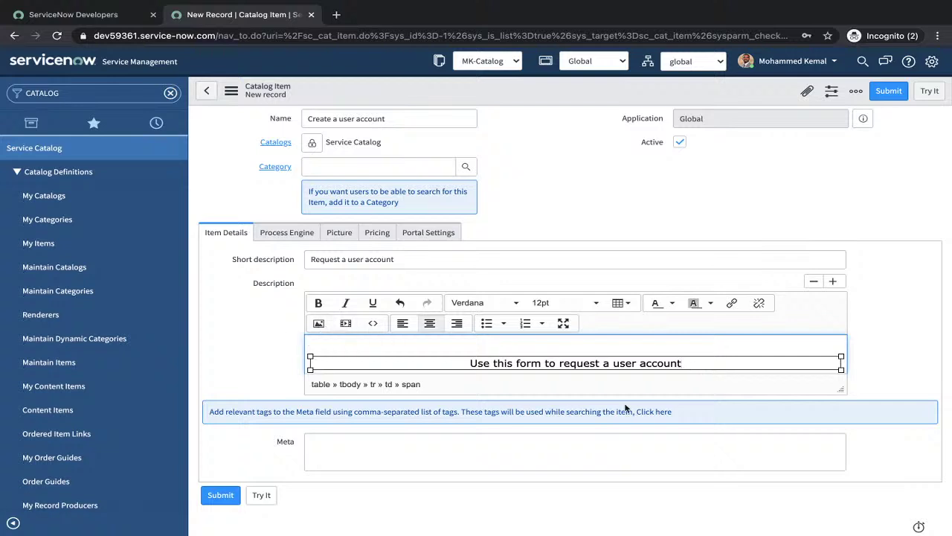
{"action": "triple_click", "coordinate": [556, 363]}
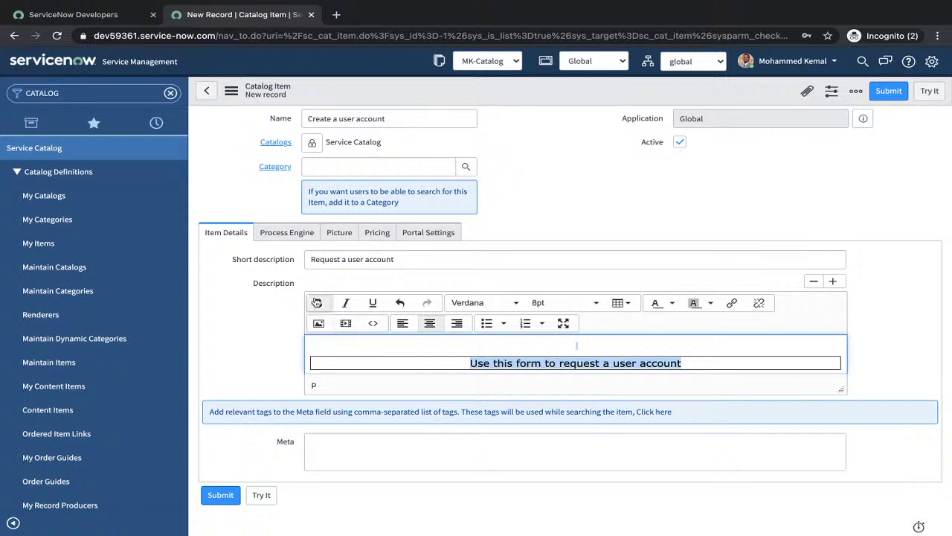
{"action": "left_click", "coordinate": [317, 302]}
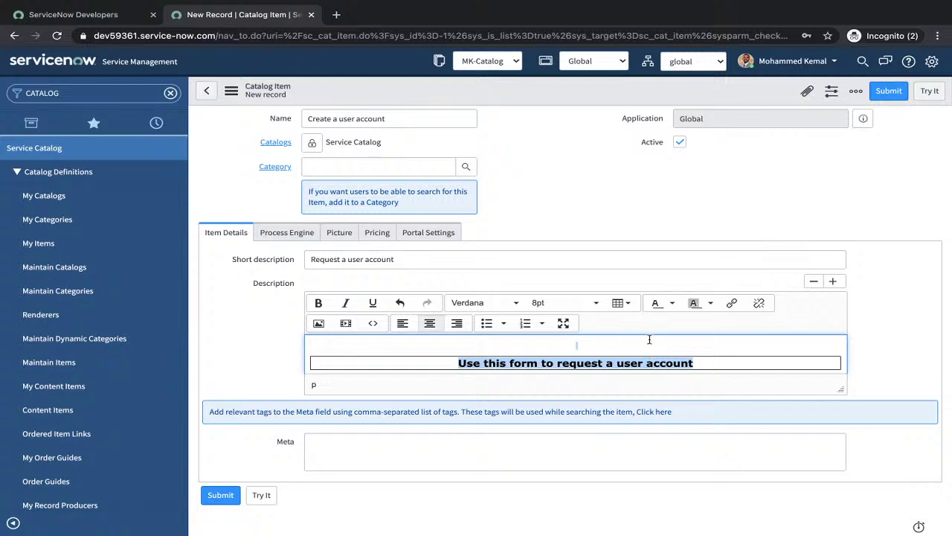
- Color the sentence in the description's table cell blue and give it a light yellow background
{"action": "left_click", "coordinate": [674, 304]}
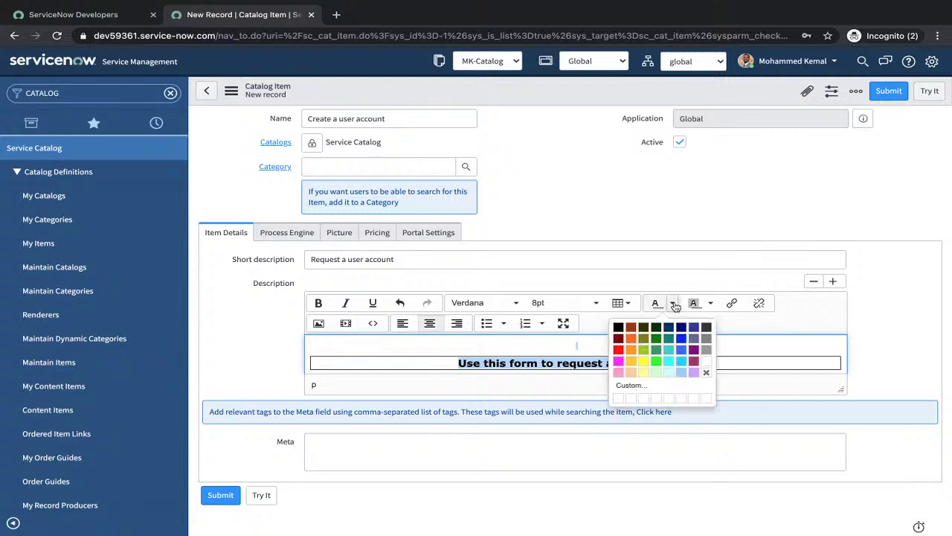
{"action": "left_click", "coordinate": [683, 340]}
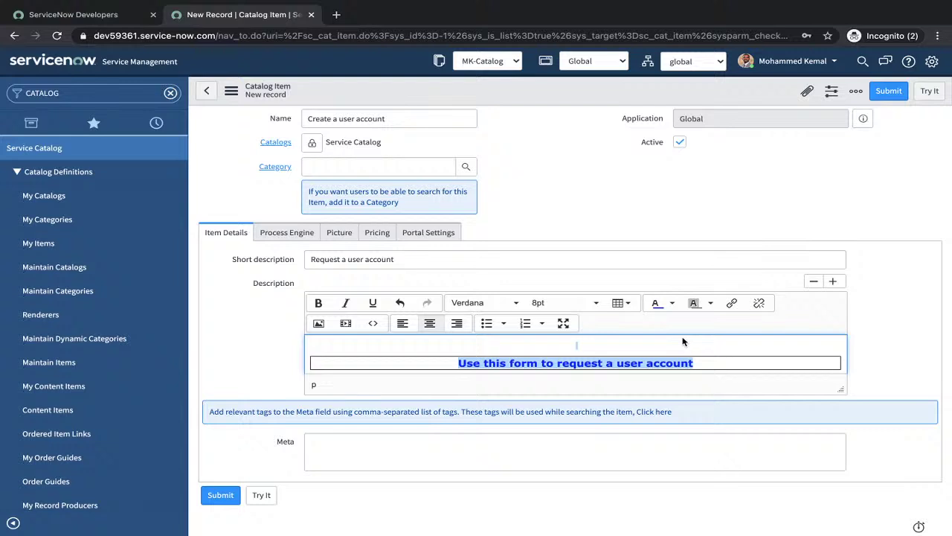
{"action": "left_click", "coordinate": [711, 304]}
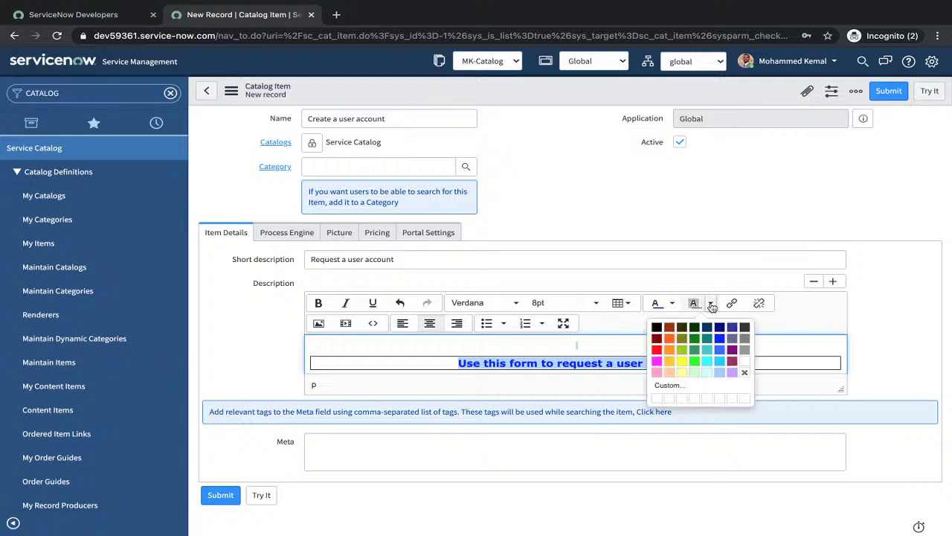
{"action": "left_click", "coordinate": [685, 374]}
{"action": "left_click", "coordinate": [682, 362]}
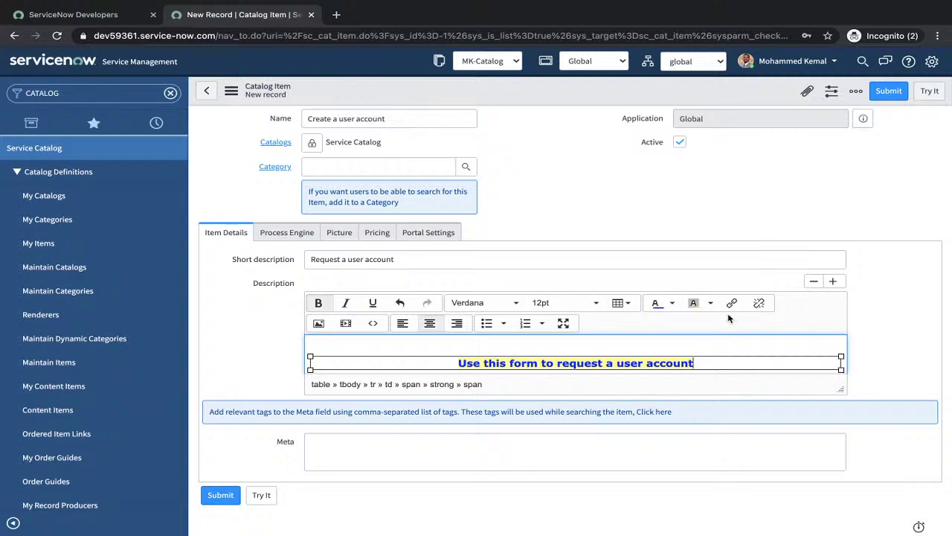
- Add blank lines above and below the sentence inside the description's table cell
{"action": "key", "text": "Return"}
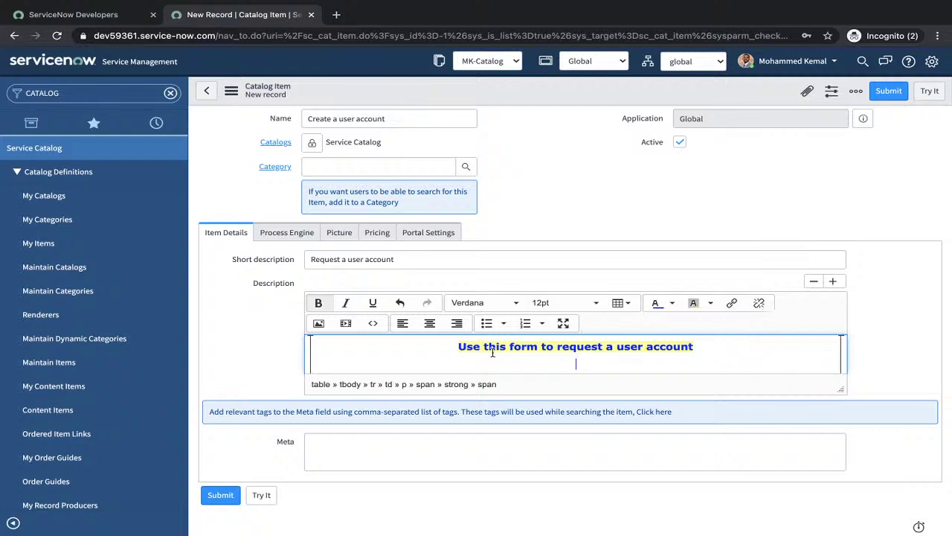
{"action": "left_click", "coordinate": [459, 347]}
{"action": "key", "text": "Return"}
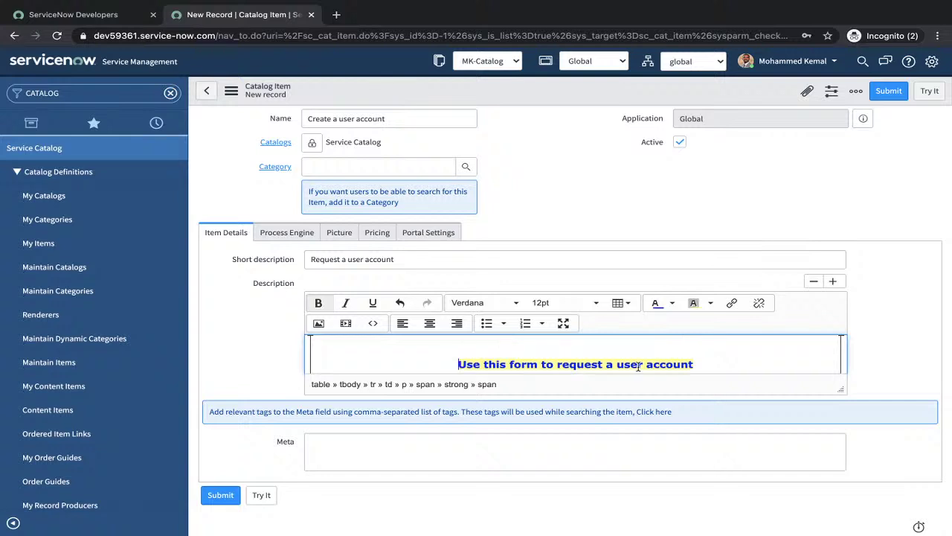
{"action": "left_click", "coordinate": [710, 363]}
{"action": "key", "text": "Return"}
{"action": "key", "text": "Return"}
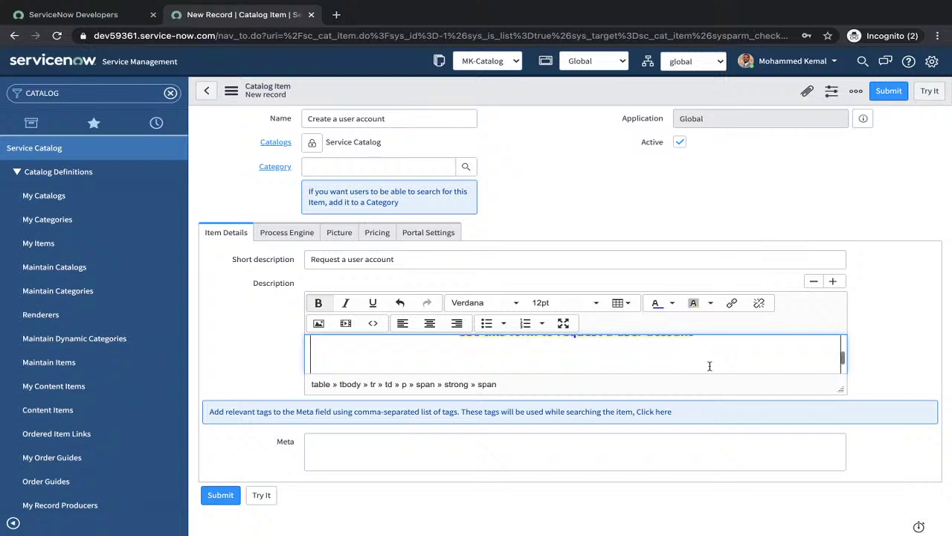
{"action": "scroll", "coordinate": [709, 364], "scroll_direction": "up", "scroll_amount": 1}
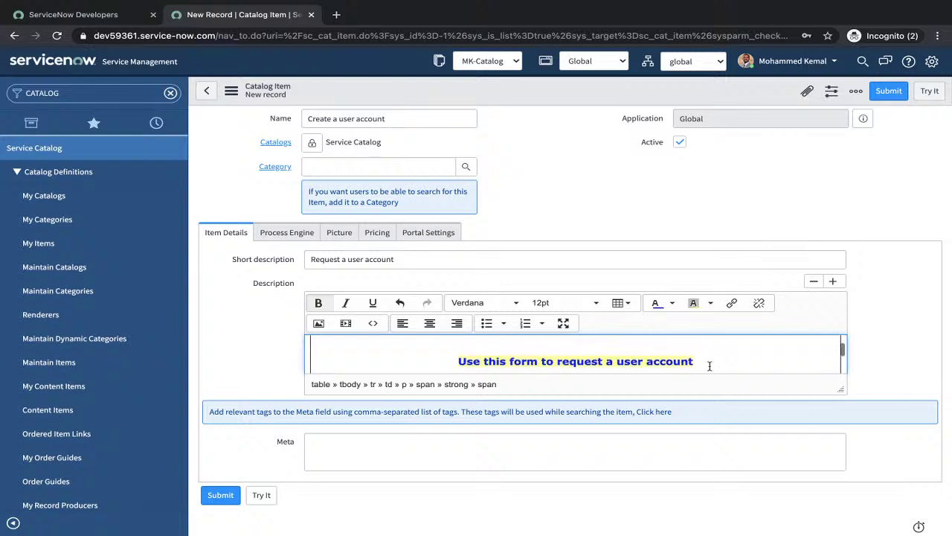
{"action": "left_click", "coordinate": [458, 361]}
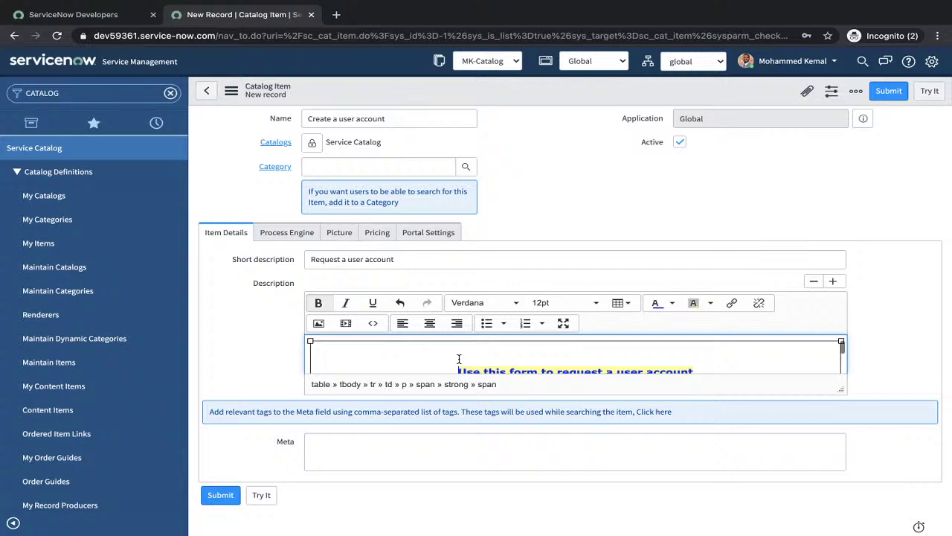
- Look through the item's process engine and picture settings, and set its price to be omitted in the cart
{"action": "left_click", "coordinate": [287, 233]}
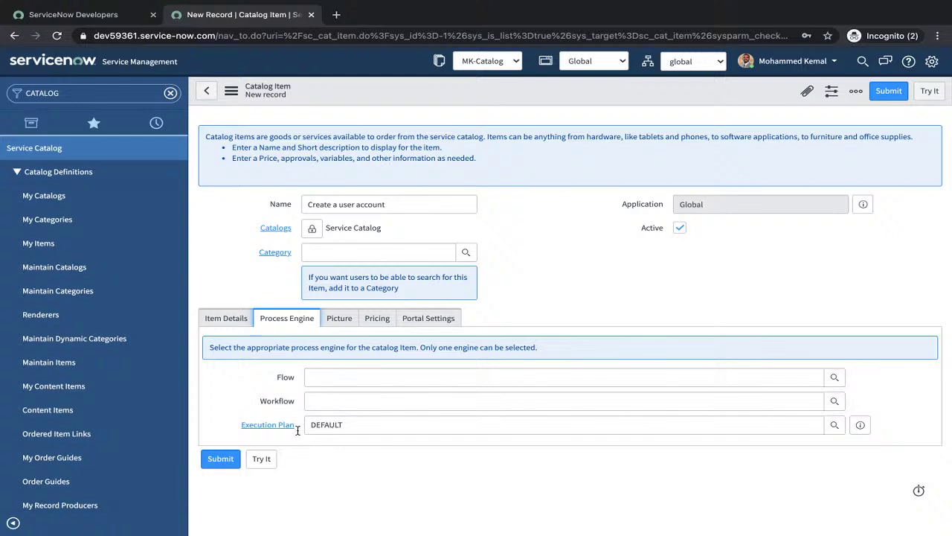
{"action": "left_click", "coordinate": [338, 319]}
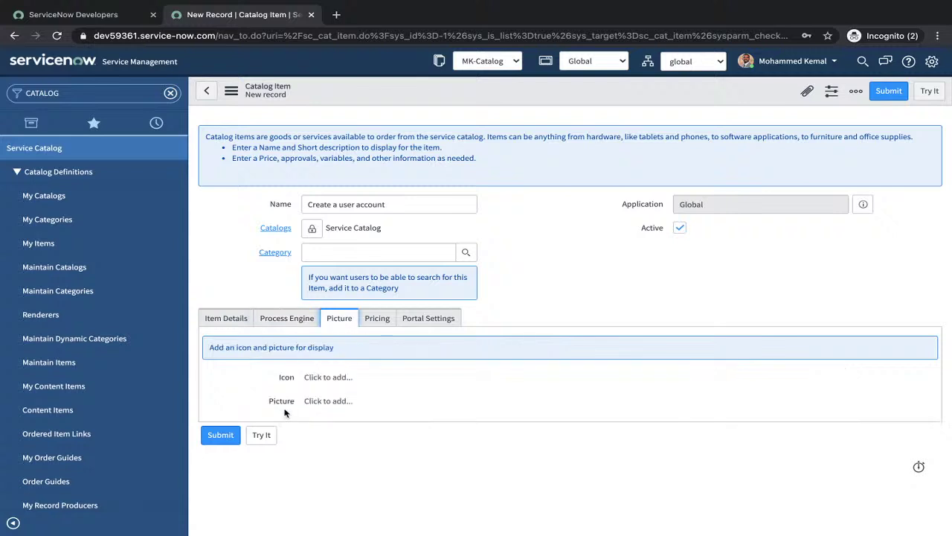
{"action": "left_click", "coordinate": [378, 320]}
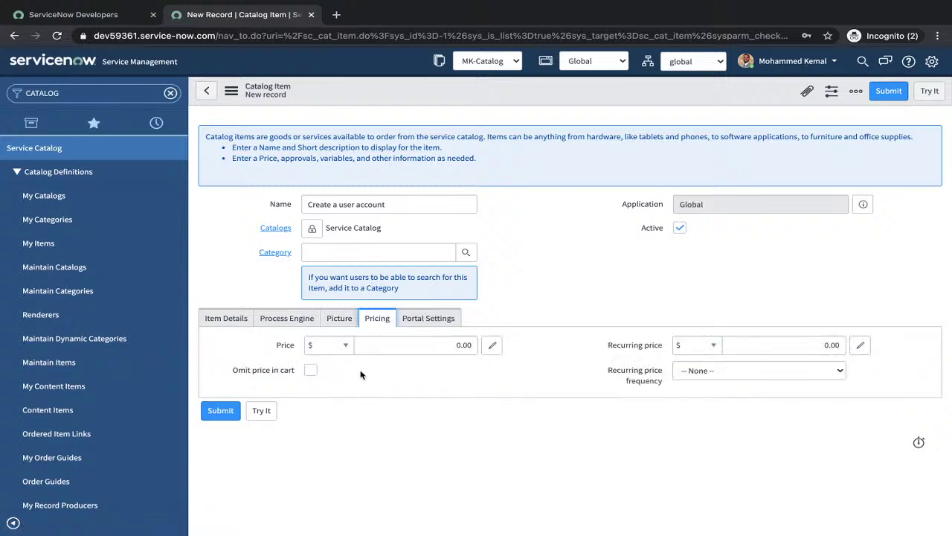
{"action": "left_click", "coordinate": [311, 371]}
- Set the catalog item's request method to Request in the portal settings
{"action": "left_click", "coordinate": [430, 320]}
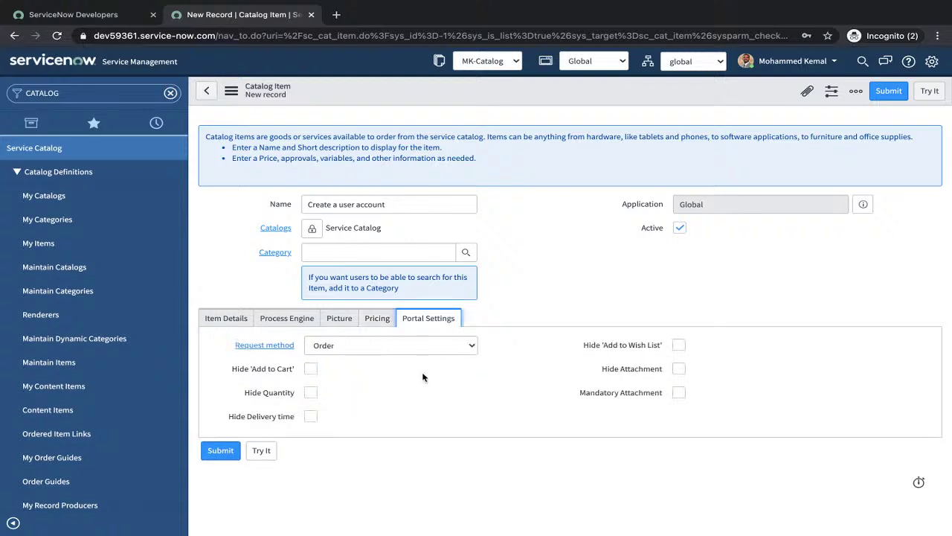
{"action": "left_click", "coordinate": [351, 346]}
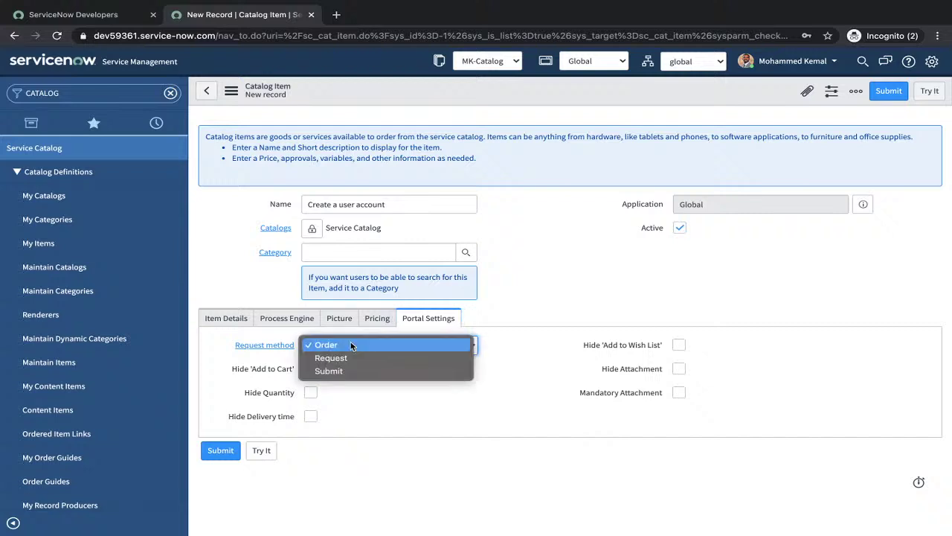
{"action": "left_click", "coordinate": [330, 358]}
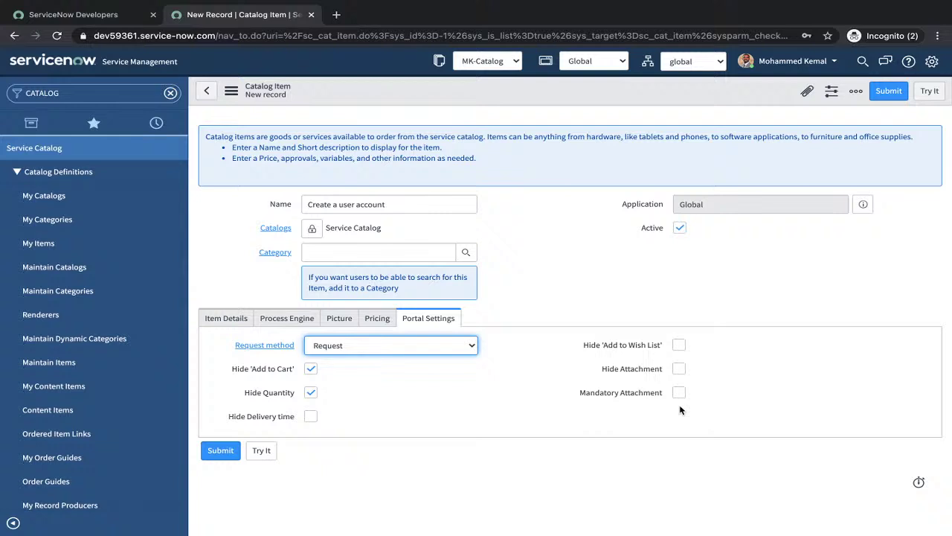
- Try the Submit and Order request methods to compare their hide options, and return the method to Request
{"action": "left_click", "coordinate": [343, 347]}
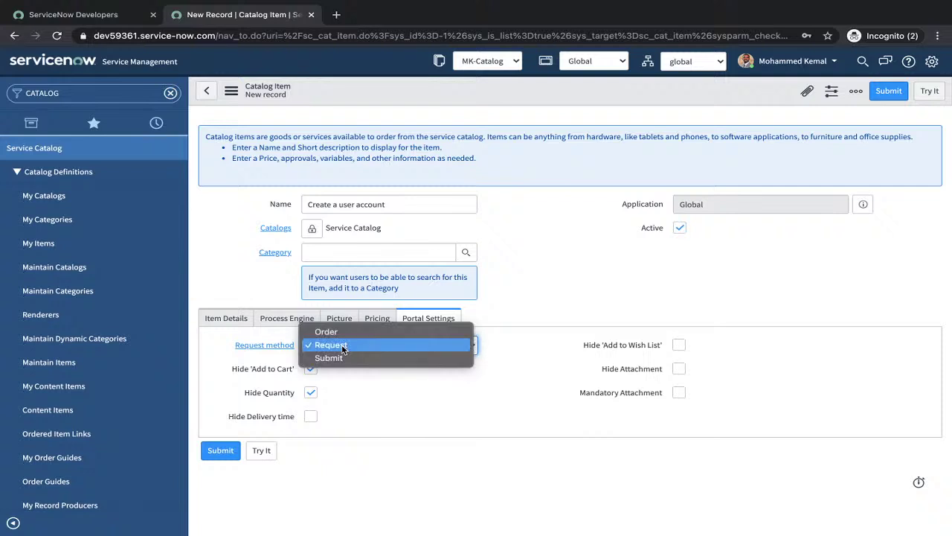
{"action": "left_click", "coordinate": [342, 348]}
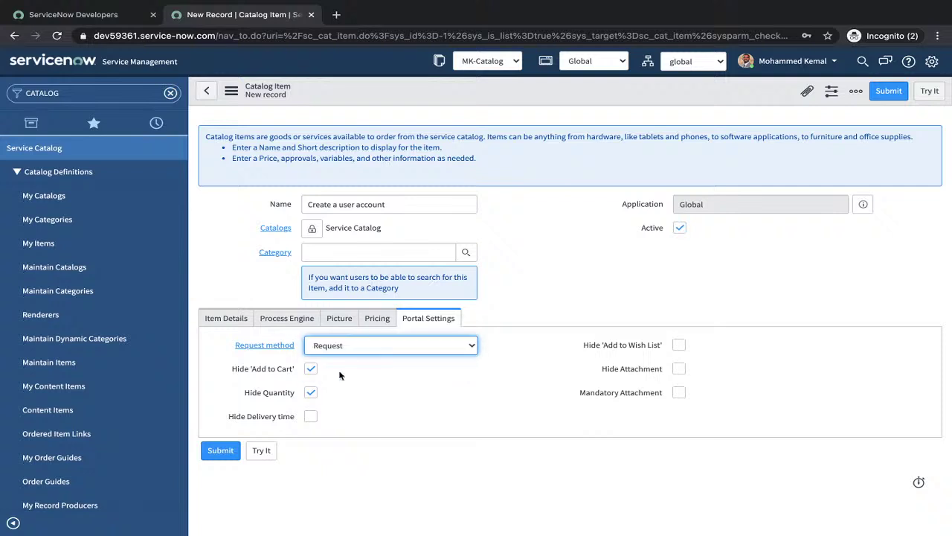
{"action": "left_click", "coordinate": [377, 344]}
{"action": "left_click", "coordinate": [332, 360]}
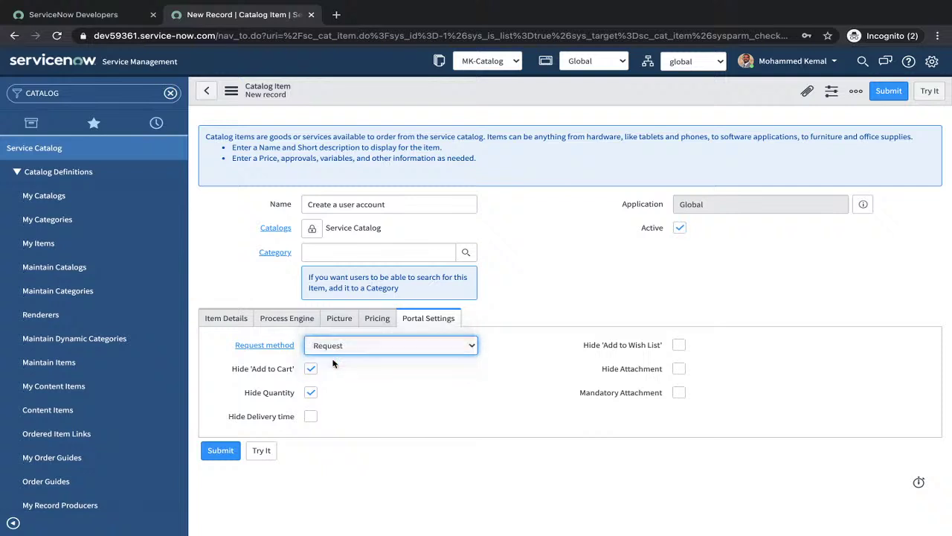
{"action": "left_click", "coordinate": [260, 414]}
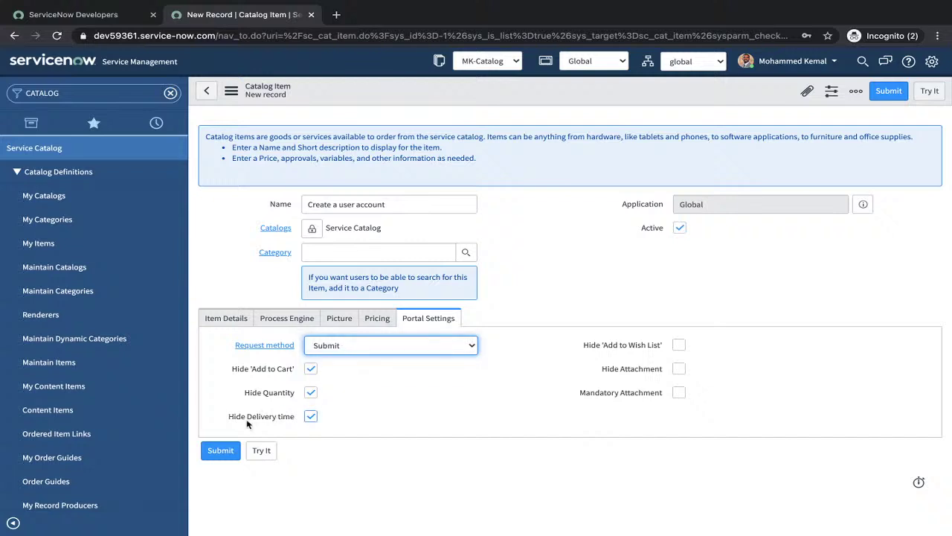
{"action": "left_click", "coordinate": [334, 345]}
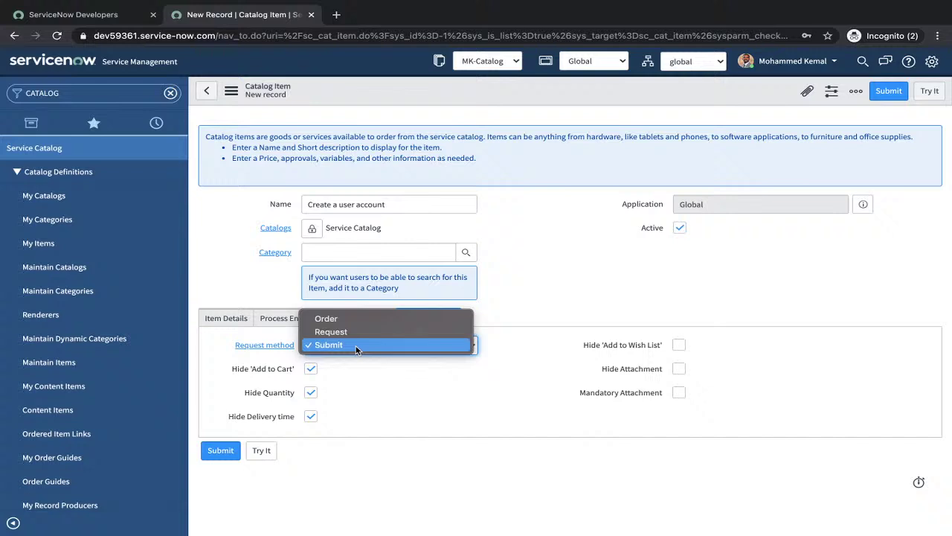
{"action": "left_click", "coordinate": [333, 316]}
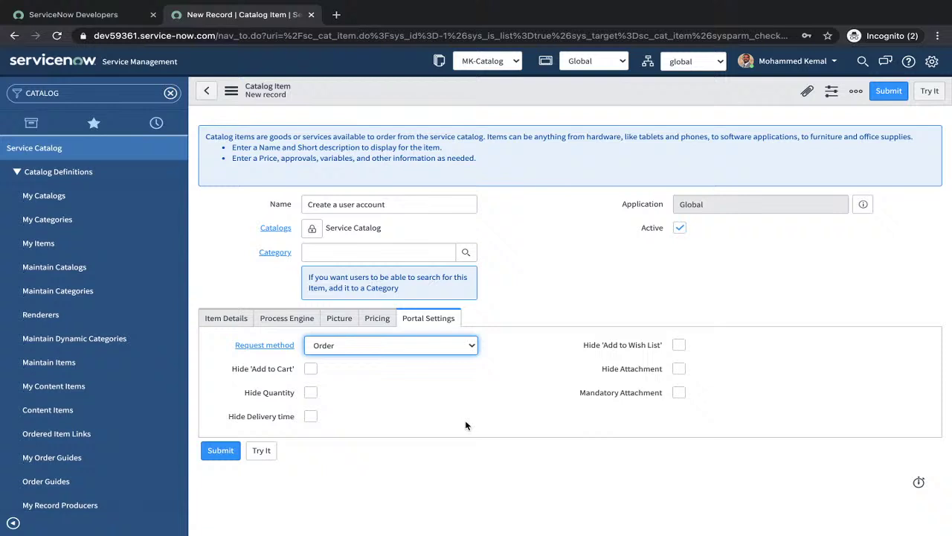
{"action": "left_click", "coordinate": [394, 346]}
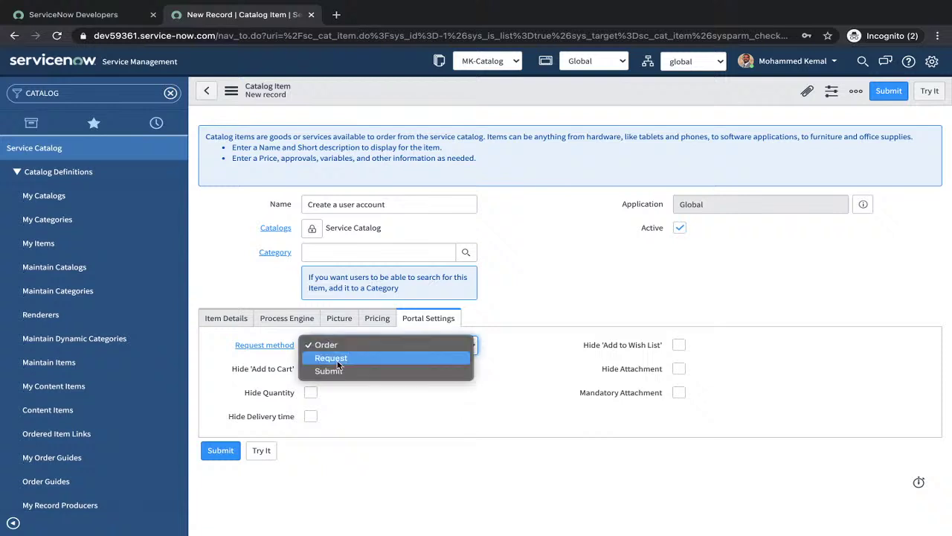
{"action": "left_click", "coordinate": [342, 360]}
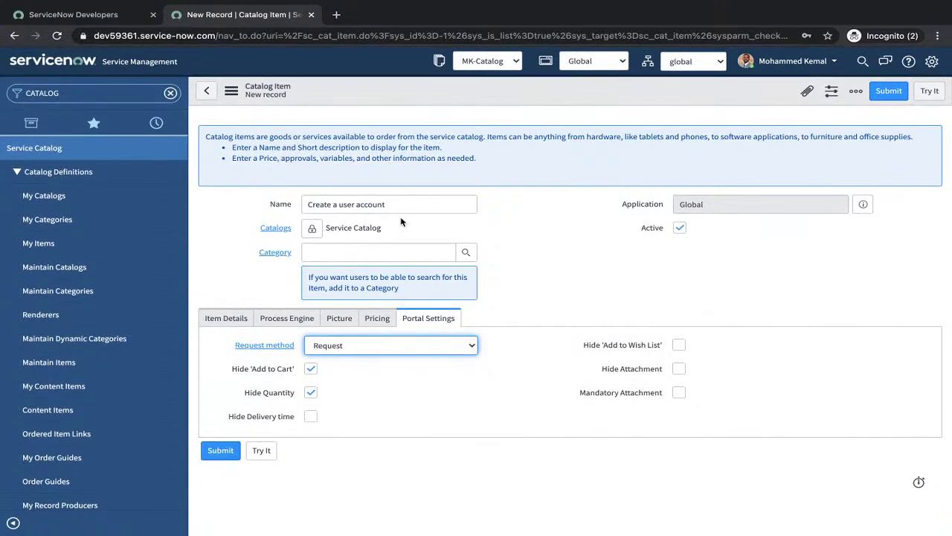
- Save the new catalog item while staying on its record, and look over its related lists
{"action": "left_click", "coordinate": [231, 91]}
{"action": "left_click", "coordinate": [308, 102]}
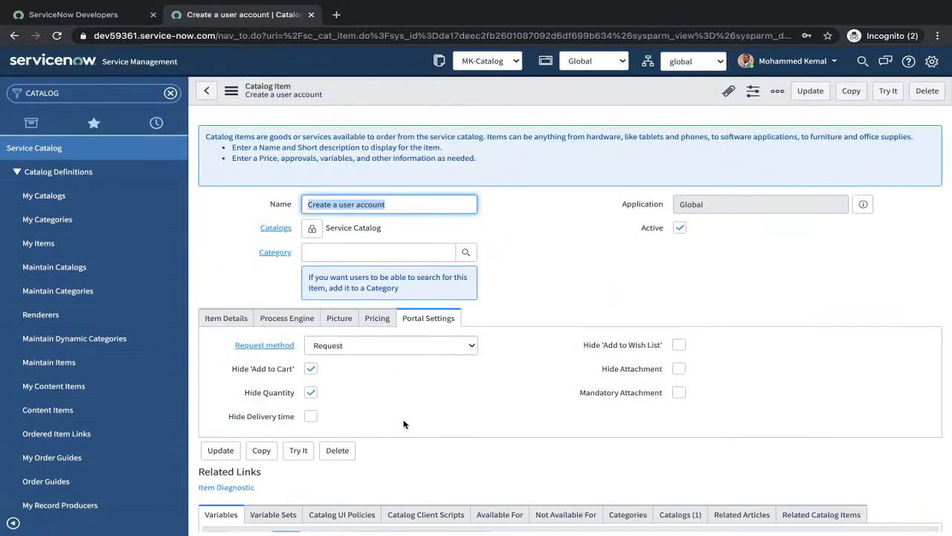
{"action": "scroll", "coordinate": [403, 424], "scroll_direction": "down", "scroll_amount": 2}
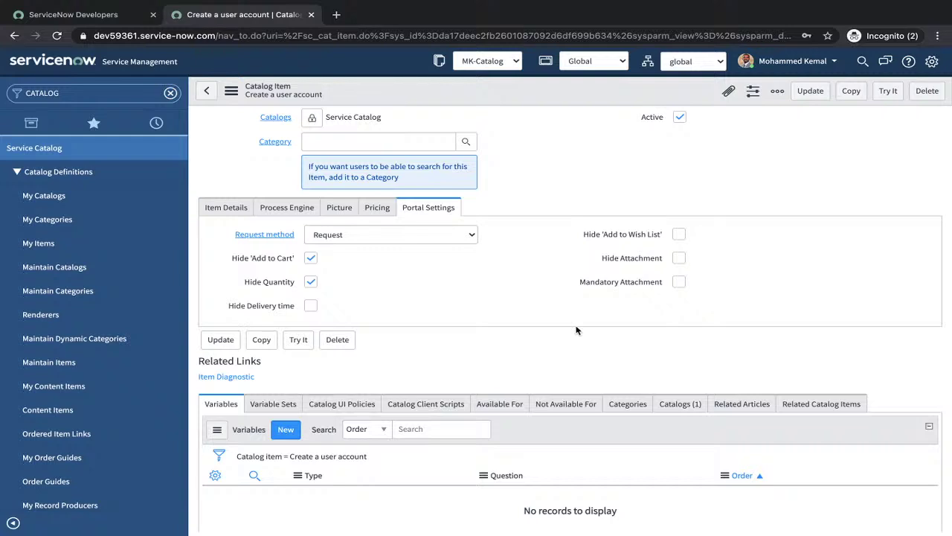
{"action": "scroll", "coordinate": [577, 330], "scroll_direction": "down", "scroll_amount": 1}
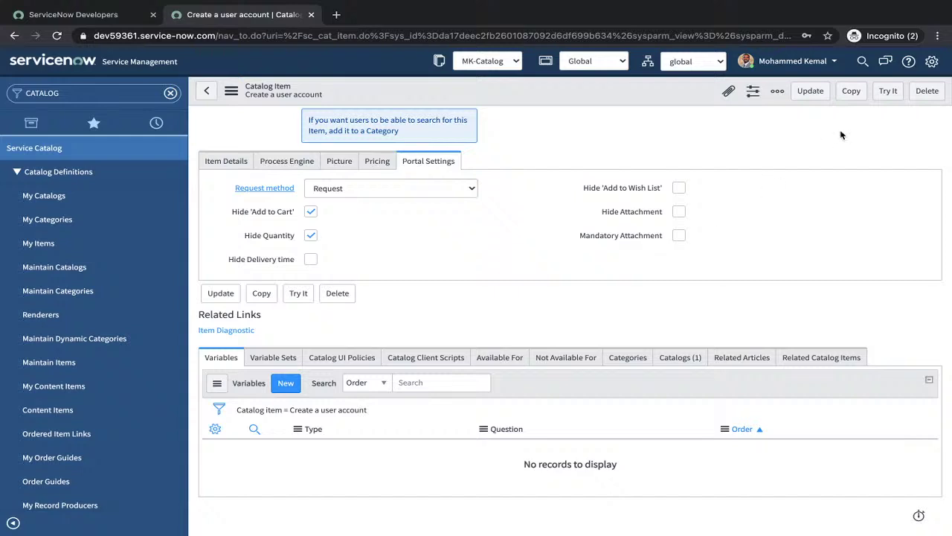
- Preview the catalog item with Try It and examine its short description, formatted description and quantity choices
{"action": "left_click", "coordinate": [888, 91]}
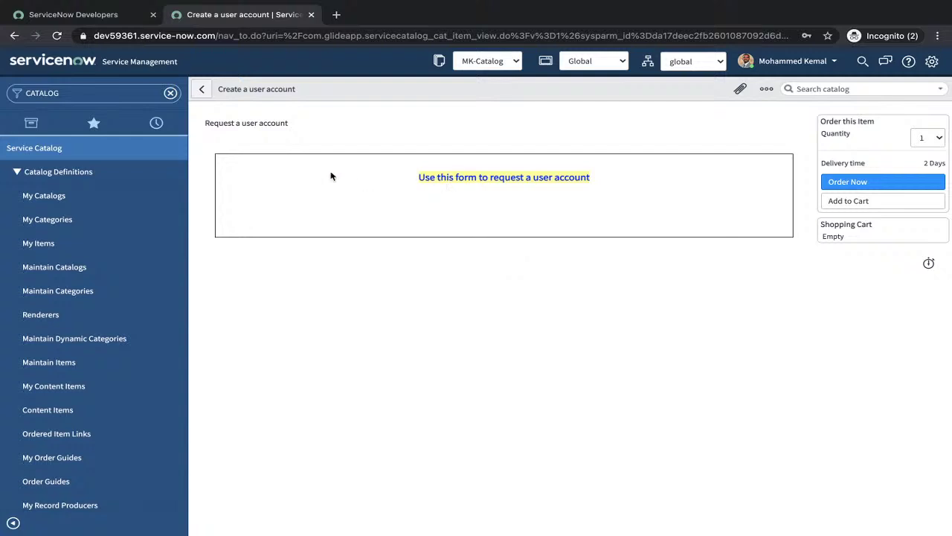
{"action": "triple_click", "coordinate": [289, 125]}
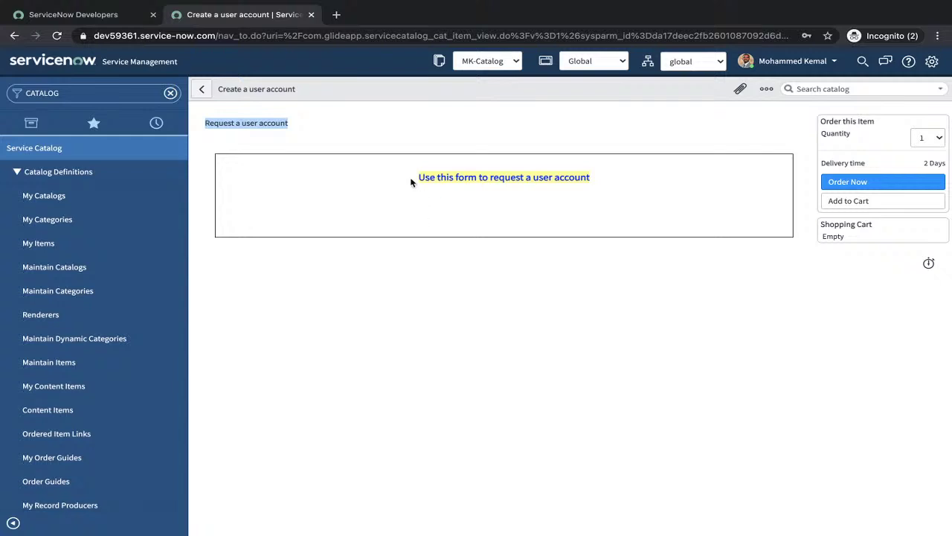
{"action": "left_click_drag", "start_coordinate": [410, 182], "coordinate": [594, 189]}
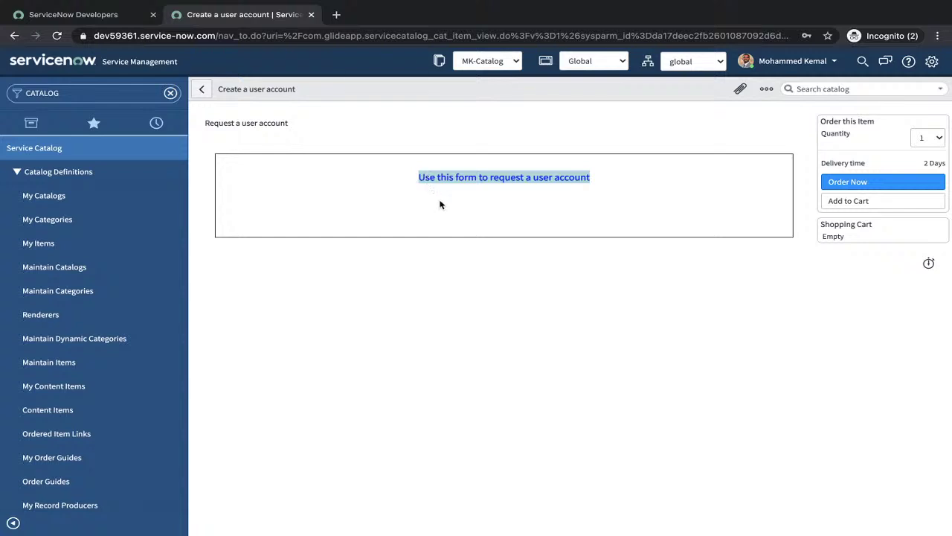
{"action": "left_click", "coordinate": [513, 205]}
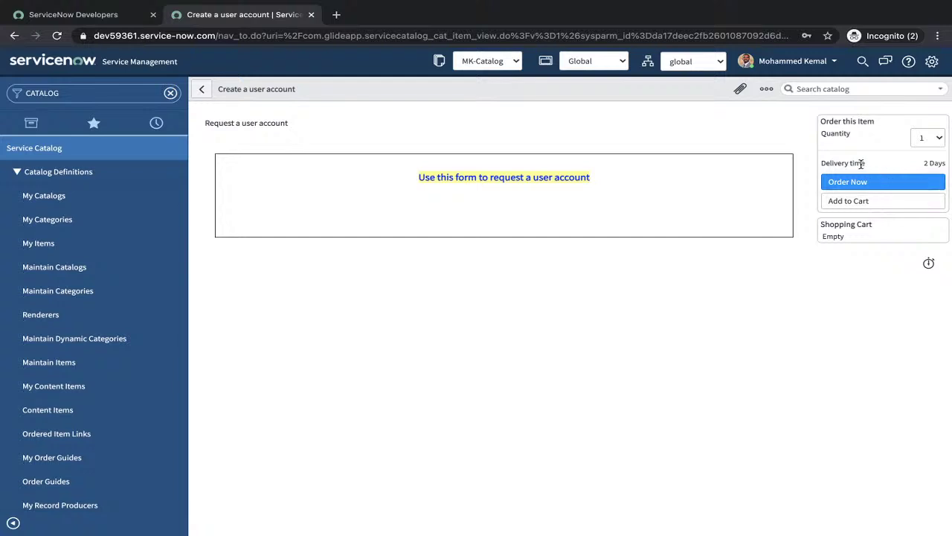
{"action": "left_click", "coordinate": [935, 140]}
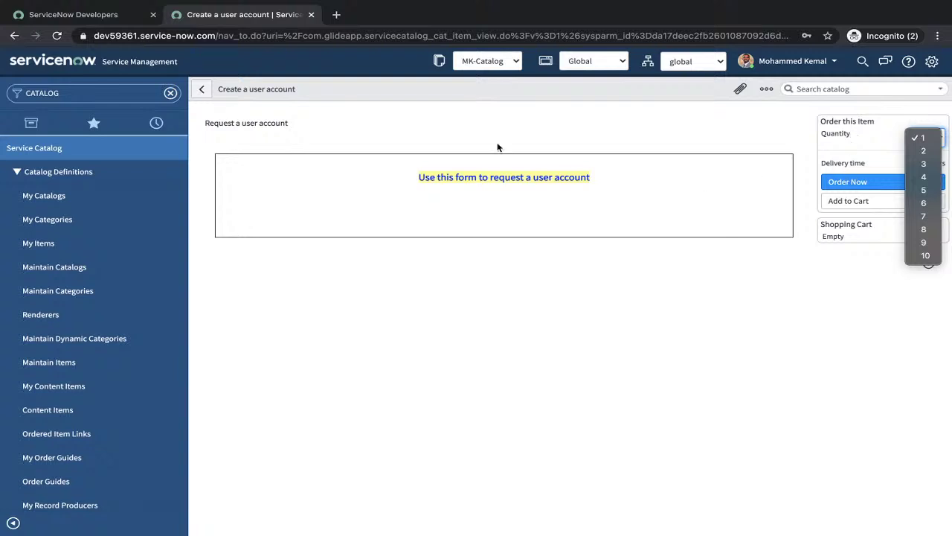
{"action": "left_click", "coordinate": [155, 121]}
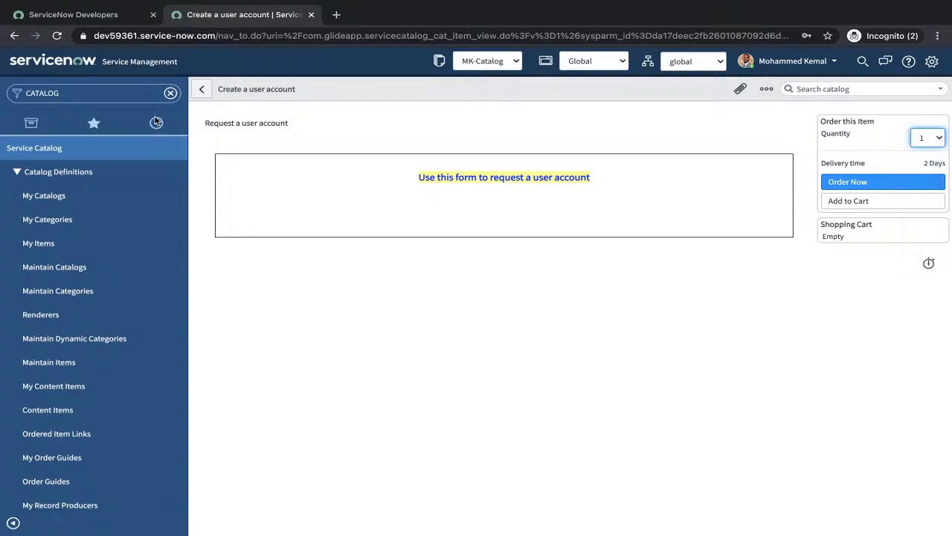
- Return to the "Create a user account" catalog item, turn off Hide Quantity and Hide 'Add to Cart', and save the record
{"action": "left_click", "coordinate": [156, 122]}
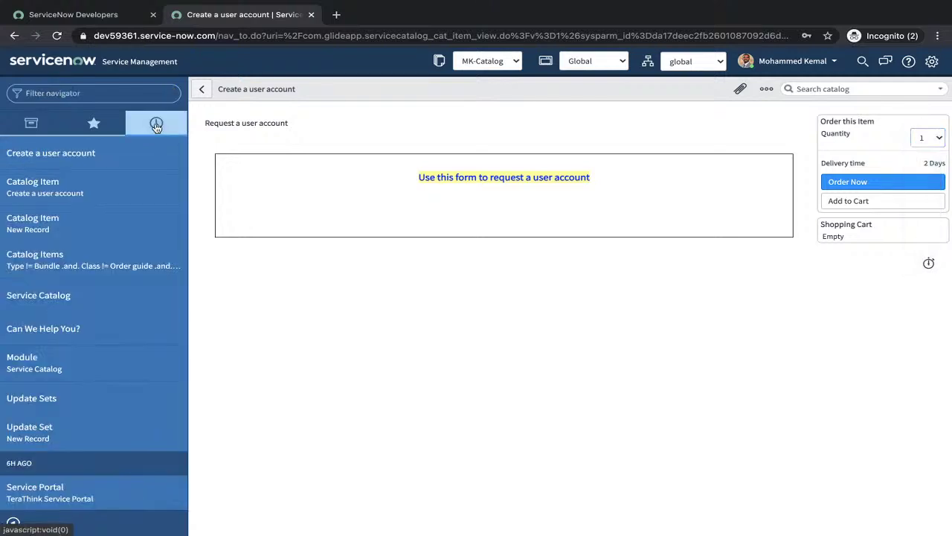
{"action": "left_click", "coordinate": [42, 187]}
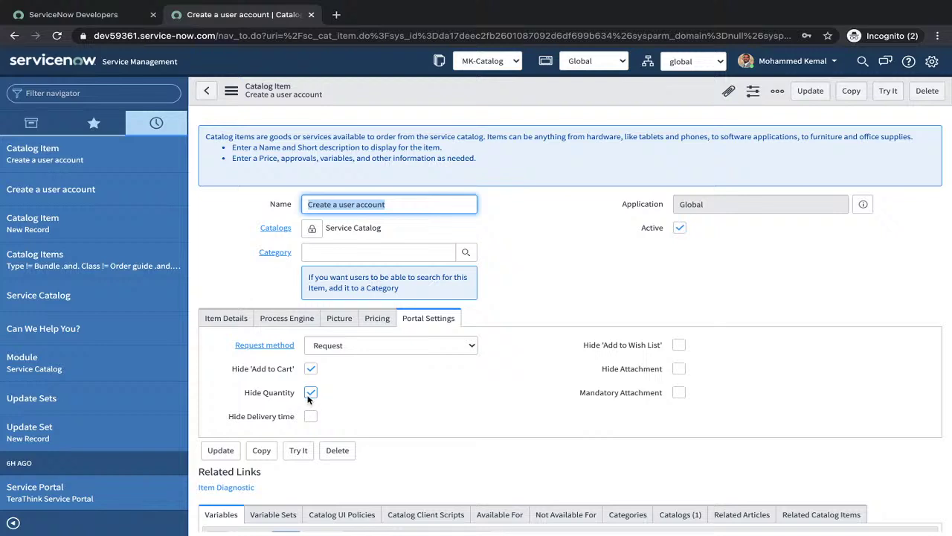
{"action": "left_click", "coordinate": [309, 394]}
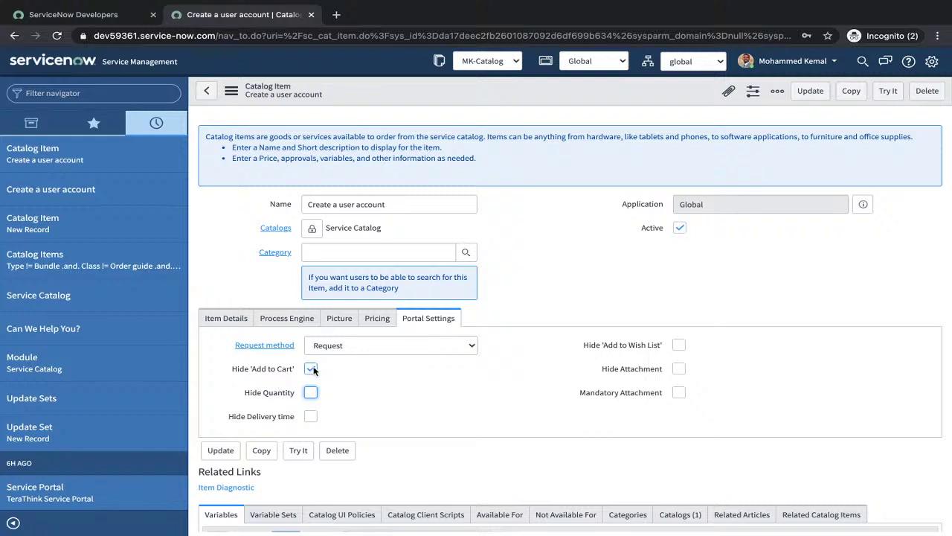
{"action": "left_click", "coordinate": [311, 369]}
{"action": "left_click", "coordinate": [231, 90]}
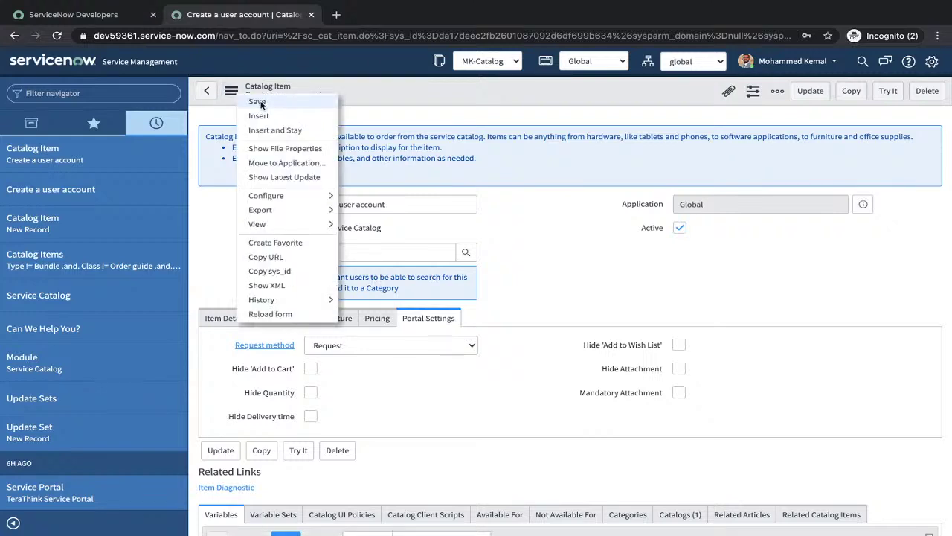
{"action": "left_click", "coordinate": [257, 102]}
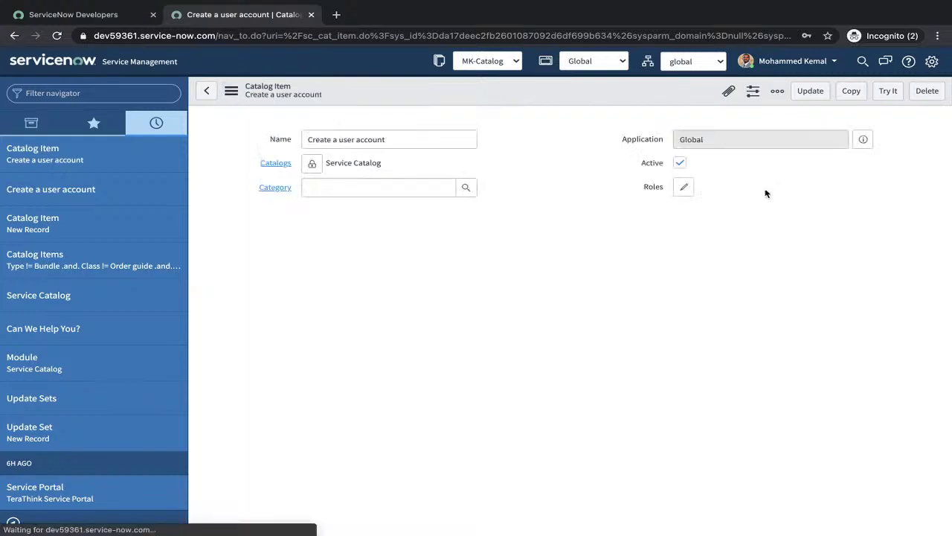
- Preview the catalog item with Try It and check its quantity choices and ordering options
{"action": "left_click", "coordinate": [889, 95]}
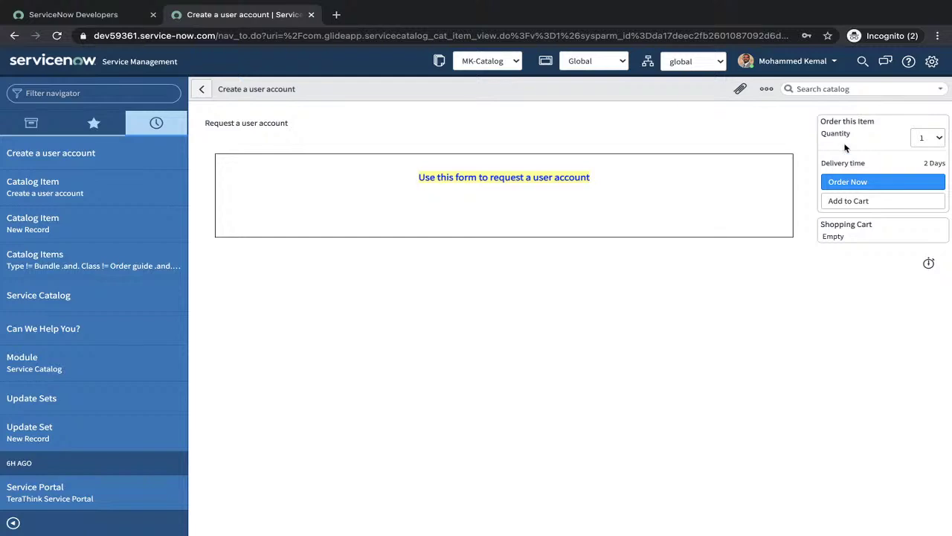
{"action": "left_click", "coordinate": [928, 137]}
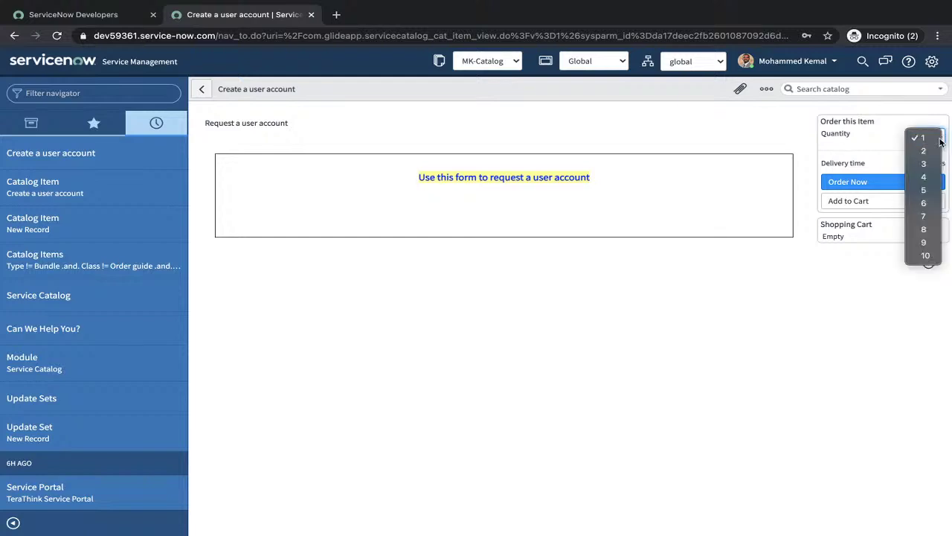
{"action": "left_click", "coordinate": [924, 137]}
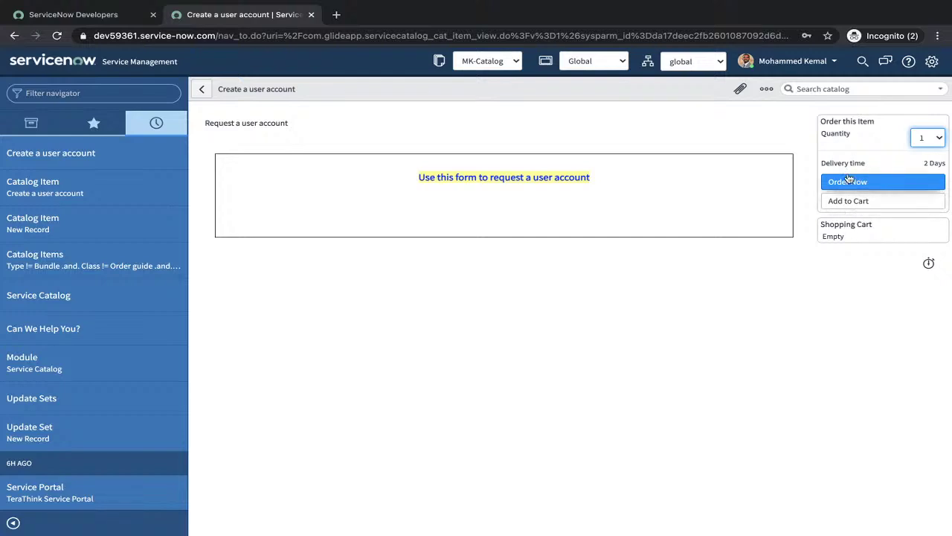
- Reopen the catalog item record, toggle Omit price in cart in its pricing, and review the process engine and item details
{"action": "left_click", "coordinate": [41, 186]}
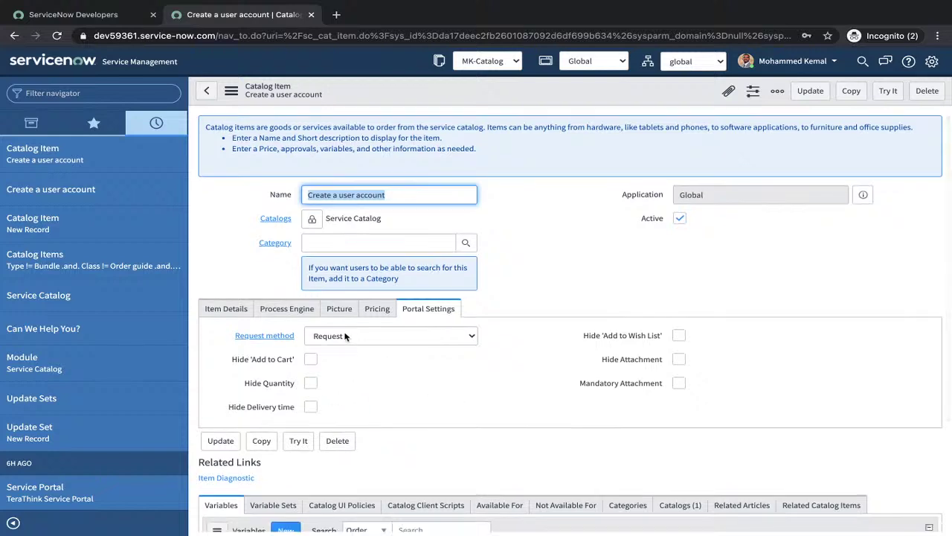
{"action": "left_click", "coordinate": [375, 311]}
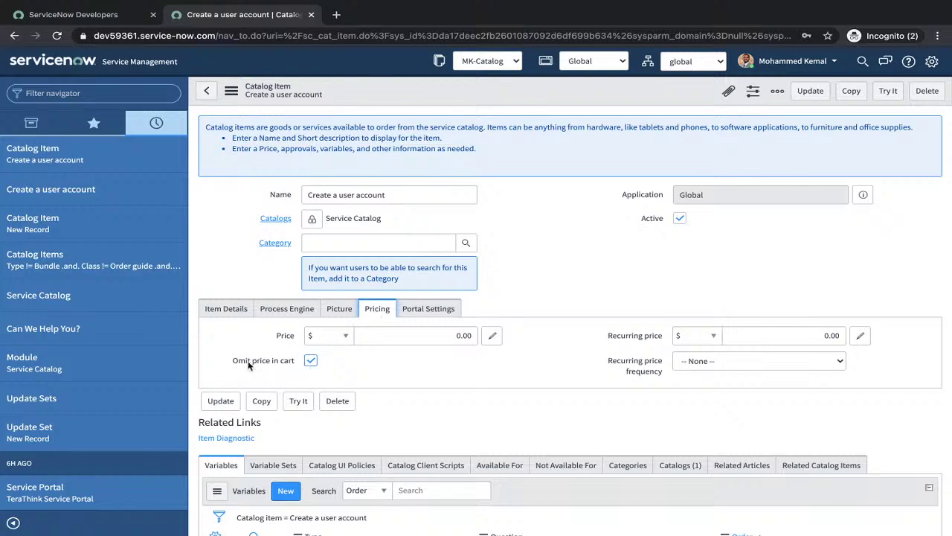
{"action": "left_click", "coordinate": [312, 361]}
{"action": "left_click", "coordinate": [296, 311]}
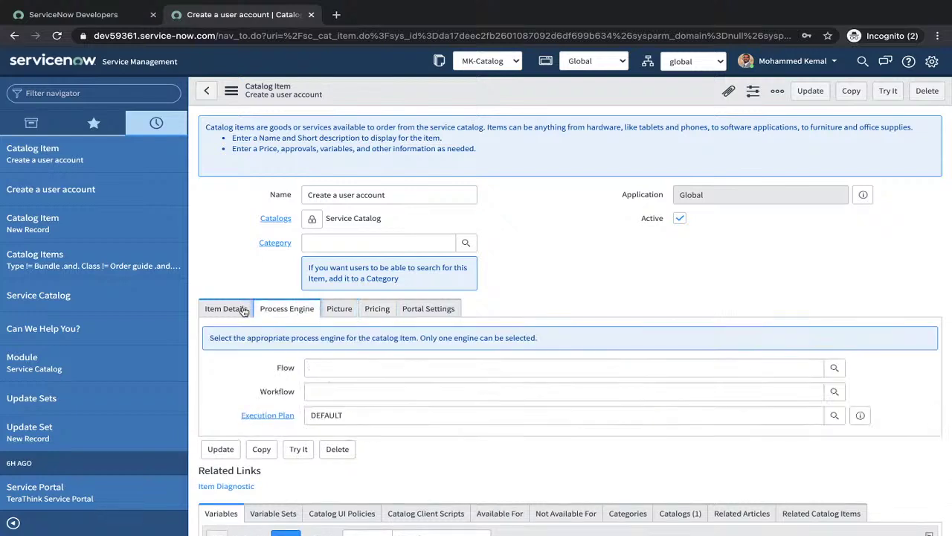
{"action": "left_click", "coordinate": [229, 311]}
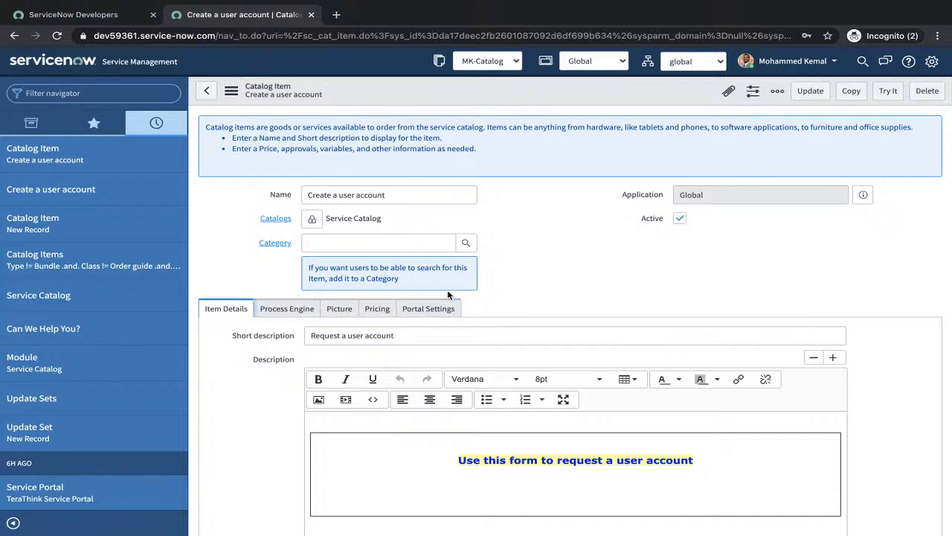
- Enable Hide 'Add to Cart', Hide Quantity, Hide Delivery time and Hide 'Add to Wish List' in the item's portal settings
{"action": "left_click", "coordinate": [429, 308]}
{"action": "scroll", "coordinate": [424, 328], "scroll_direction": "down", "scroll_amount": 1}
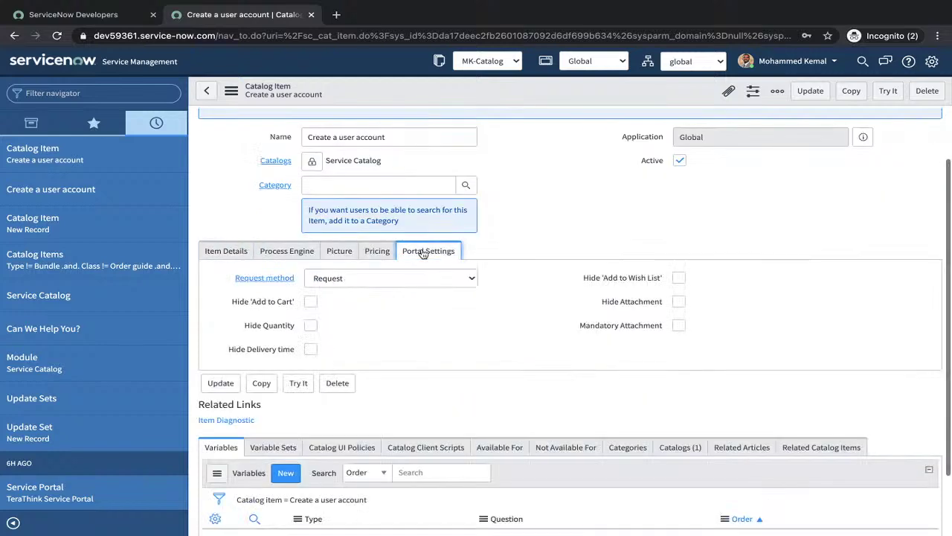
{"action": "left_click", "coordinate": [265, 305]}
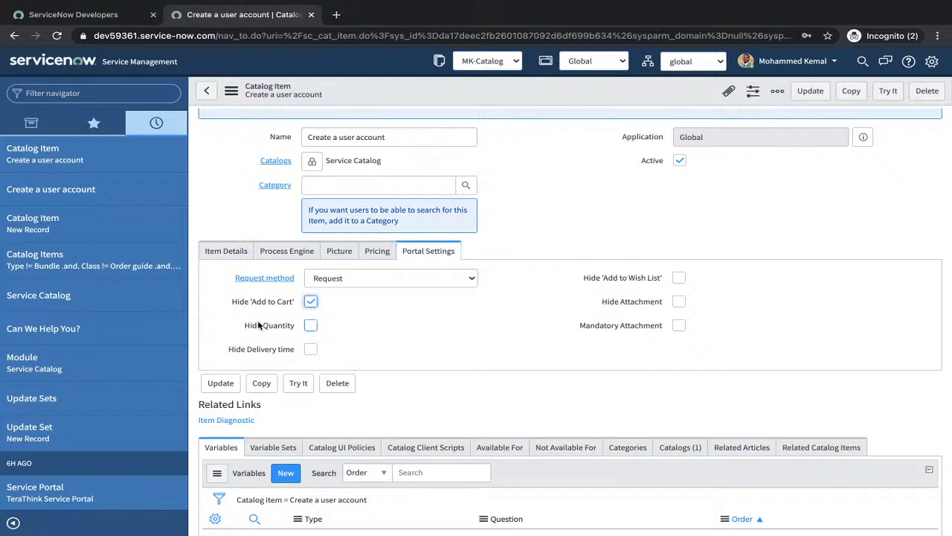
{"action": "left_click", "coordinate": [311, 327]}
{"action": "left_click", "coordinate": [311, 349]}
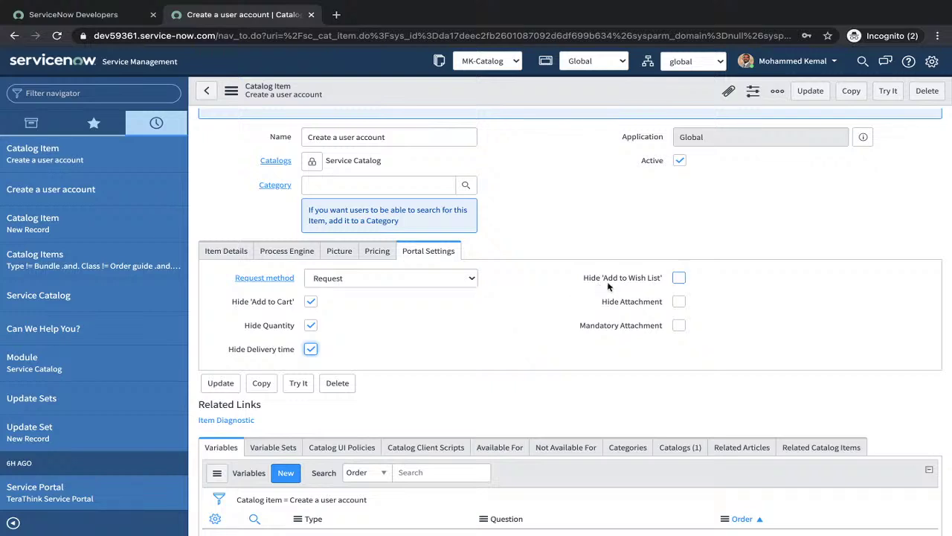
{"action": "left_click", "coordinate": [679, 278]}
- Save the portal setting changes and preview the catalog item with Try It
{"action": "left_click", "coordinate": [232, 97]}
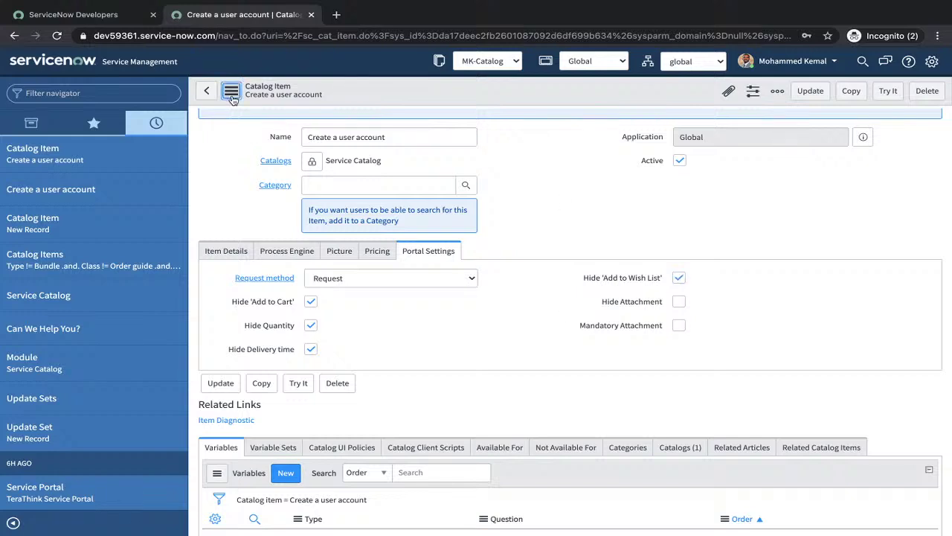
{"action": "left_click", "coordinate": [810, 91]}
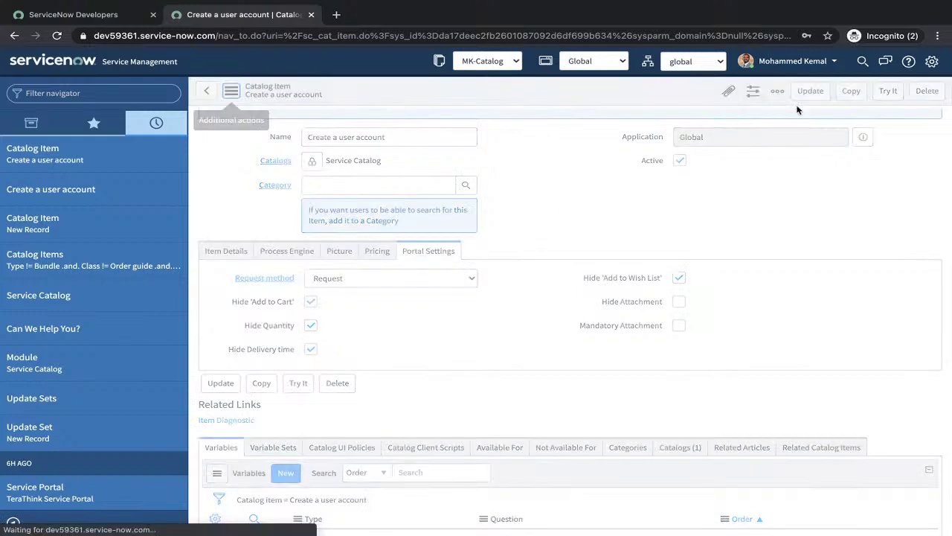
{"action": "left_click", "coordinate": [887, 91]}
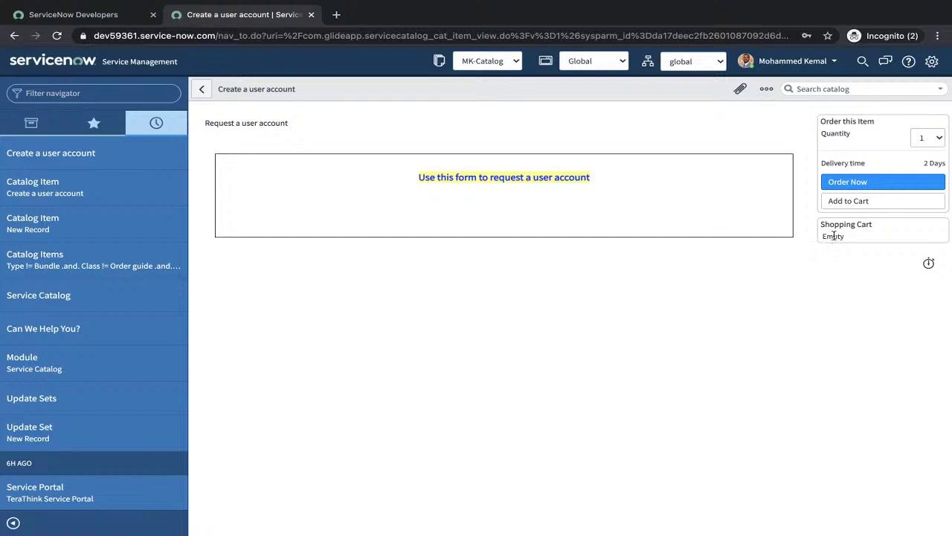
- Reopen the catalog item, insert a blank line above the description text "Use this form to request a user account", and save the record
{"action": "left_click", "coordinate": [37, 188]}
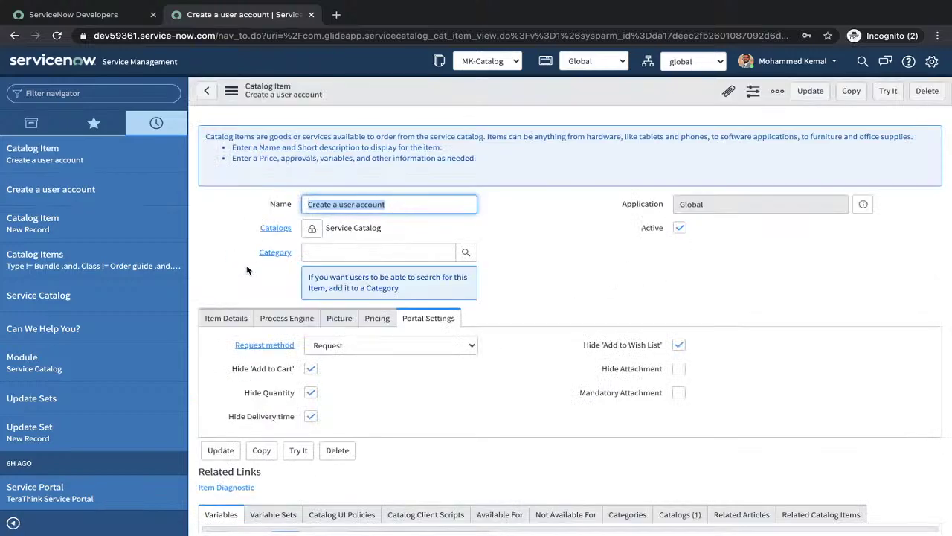
{"action": "scroll", "coordinate": [308, 361], "scroll_direction": "down", "scroll_amount": 1}
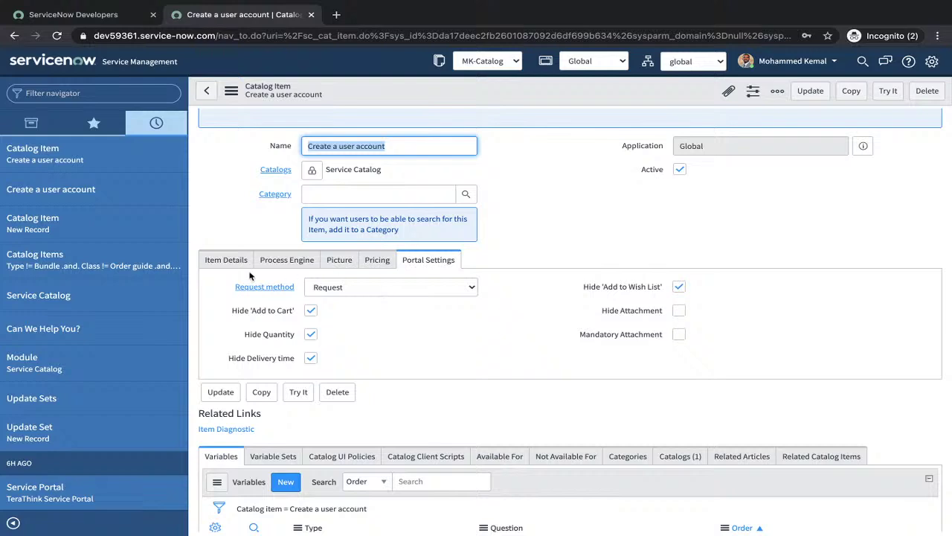
{"action": "left_click", "coordinate": [226, 262]}
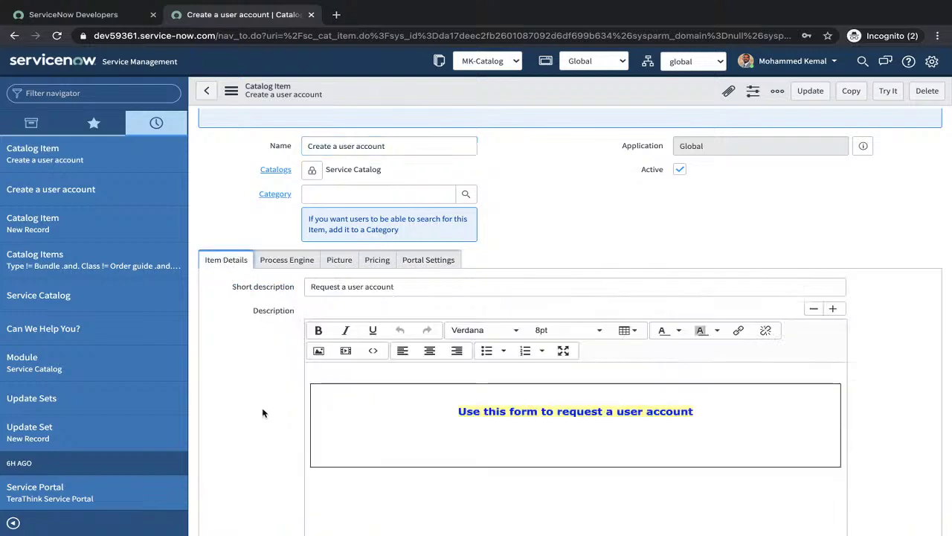
{"action": "scroll", "coordinate": [262, 413], "scroll_direction": "down", "scroll_amount": 1}
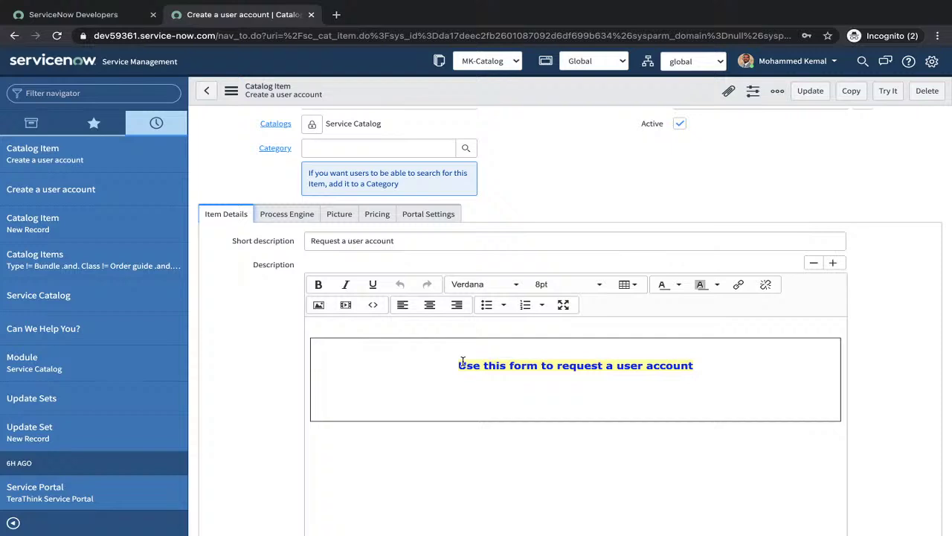
{"action": "left_click", "coordinate": [459, 365]}
{"action": "key", "text": "Return"}
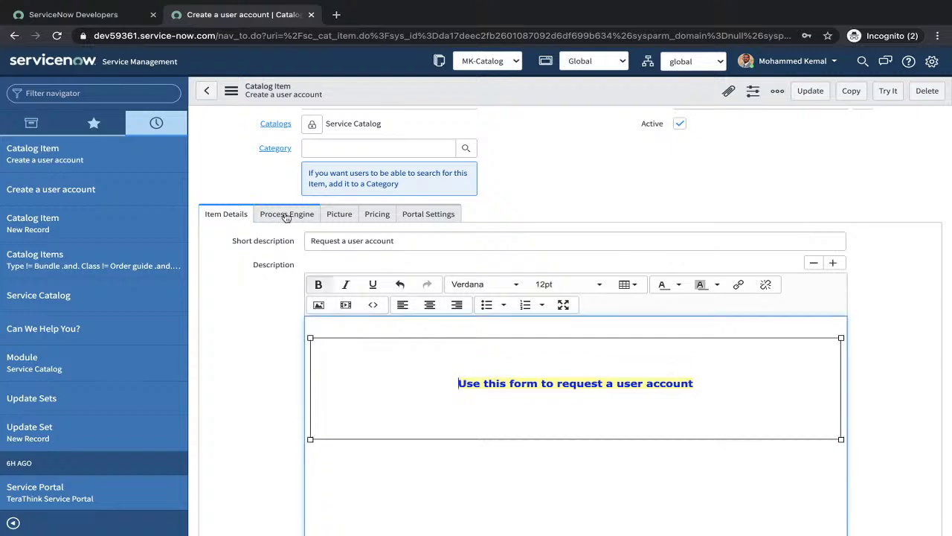
{"action": "left_click", "coordinate": [421, 216]}
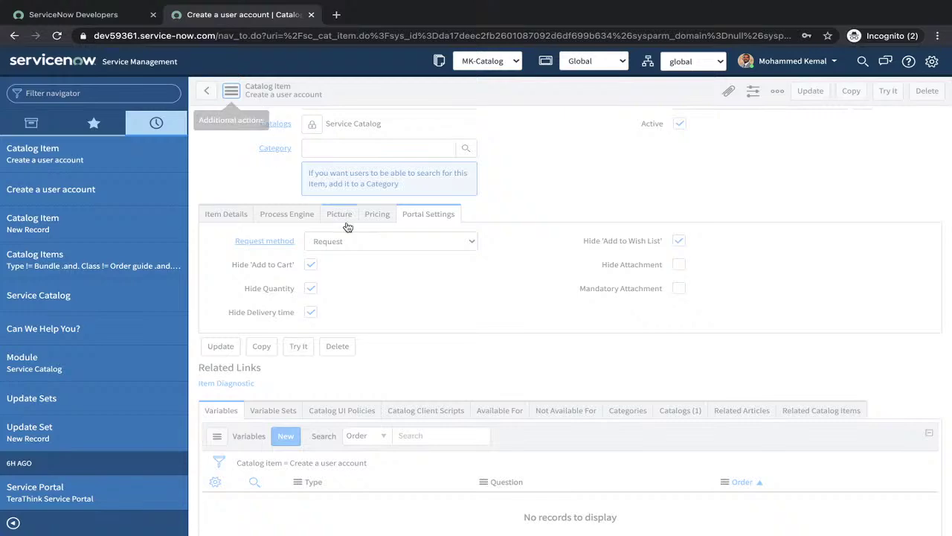
- Look over the catalog item's related lists and open its Catalog UI Policies list
{"action": "scroll", "coordinate": [360, 249], "scroll_direction": "down", "scroll_amount": 1}
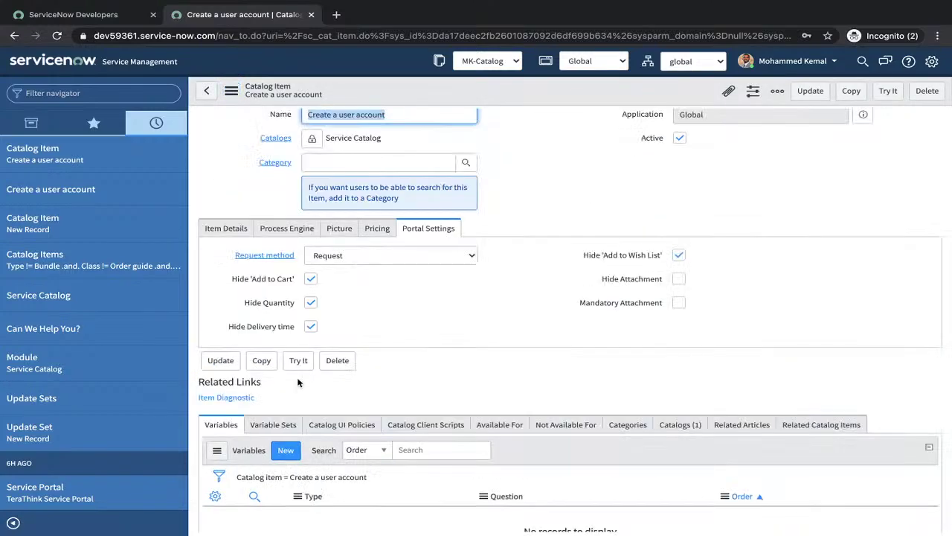
{"action": "scroll", "coordinate": [297, 383], "scroll_direction": "down", "scroll_amount": 1}
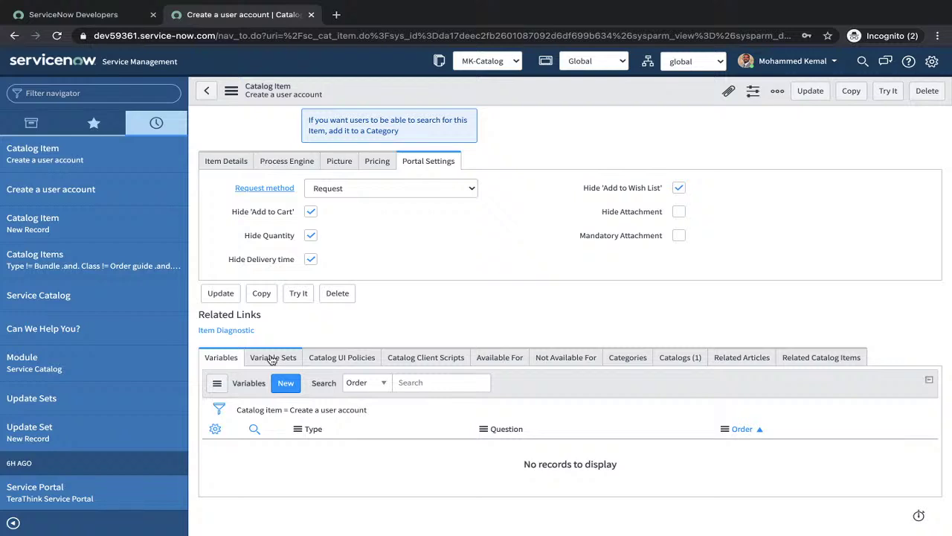
{"action": "left_click", "coordinate": [349, 360]}
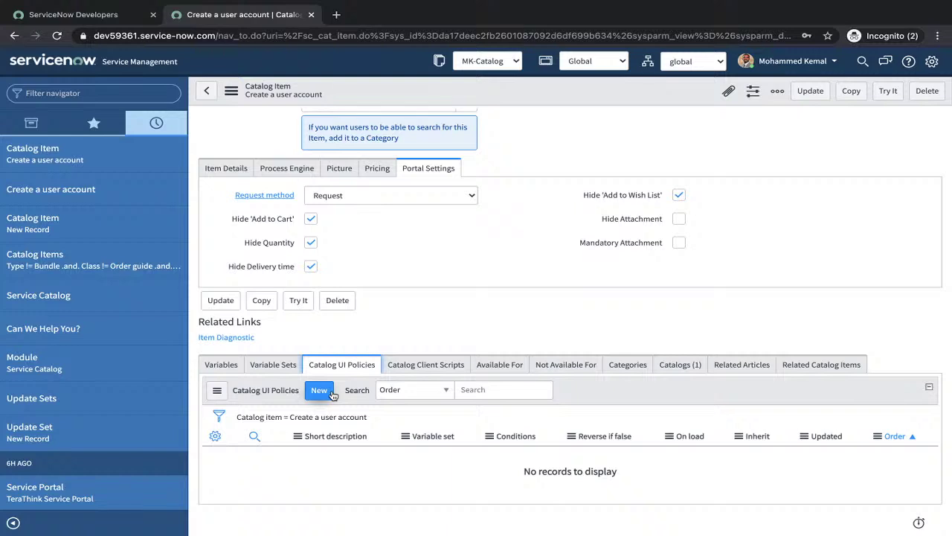
- Filter the navigator for UI policy modules to compare them with catalog UI policies, and clear the filter
{"action": "left_click", "coordinate": [87, 93]}
{"action": "type", "text": "ui pol"}
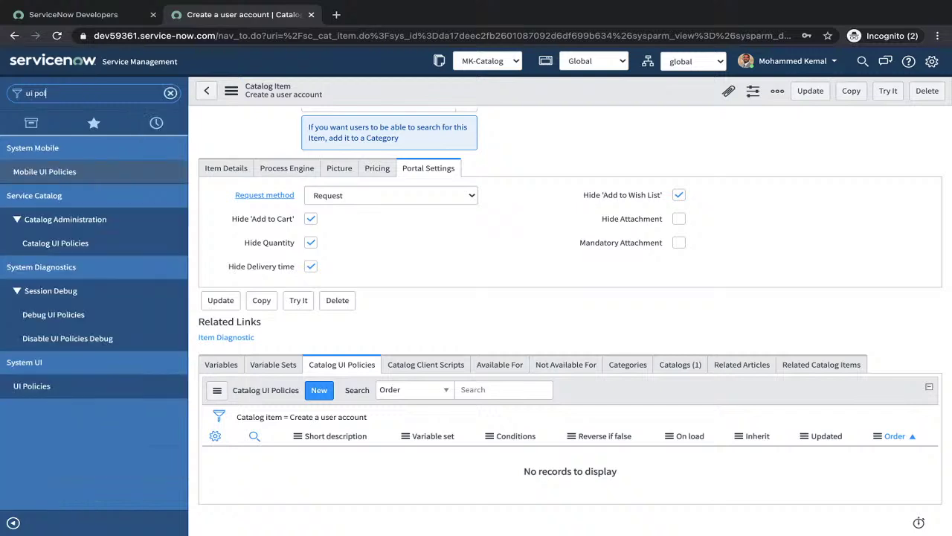
{"action": "type", "text": "icy"}
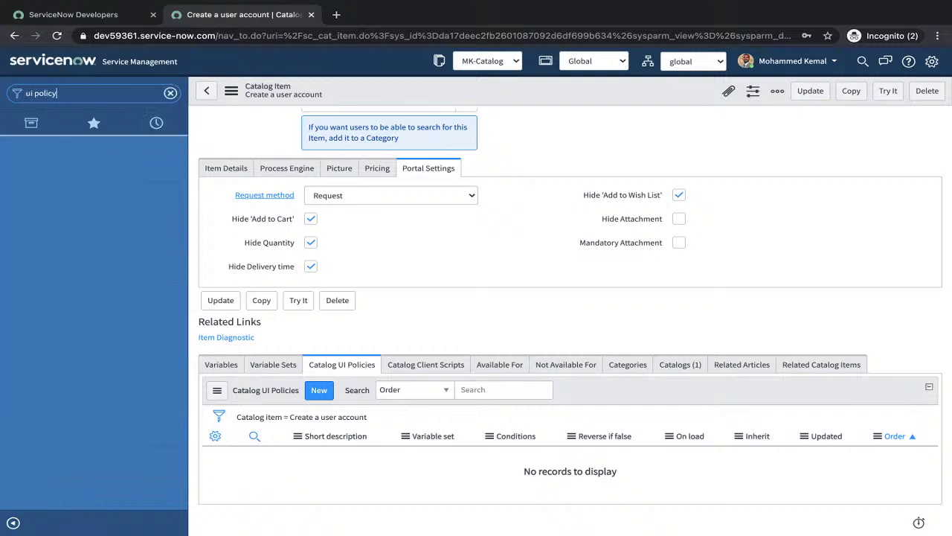
{"action": "key", "text": "BackSpace"}
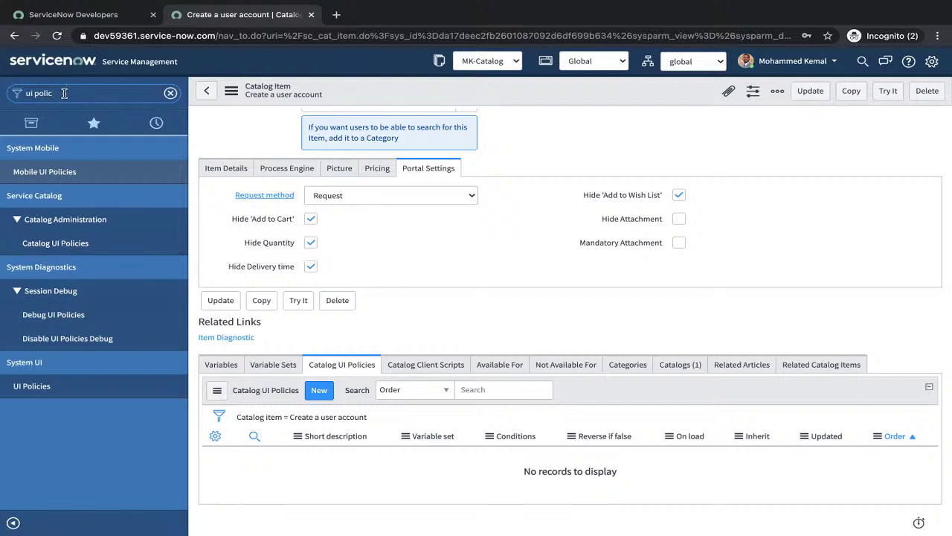
{"action": "key", "text": "BackSpace"}
{"action": "key", "text": "BackSpace"}
{"action": "key", "text": "BackSpace"}
{"action": "key", "text": "BackSpace"}
{"action": "key", "text": "BackSpace"}
{"action": "key", "text": "BackSpace"}
{"action": "key", "text": "BackSpace"}
{"action": "key", "text": "BackSpace"}
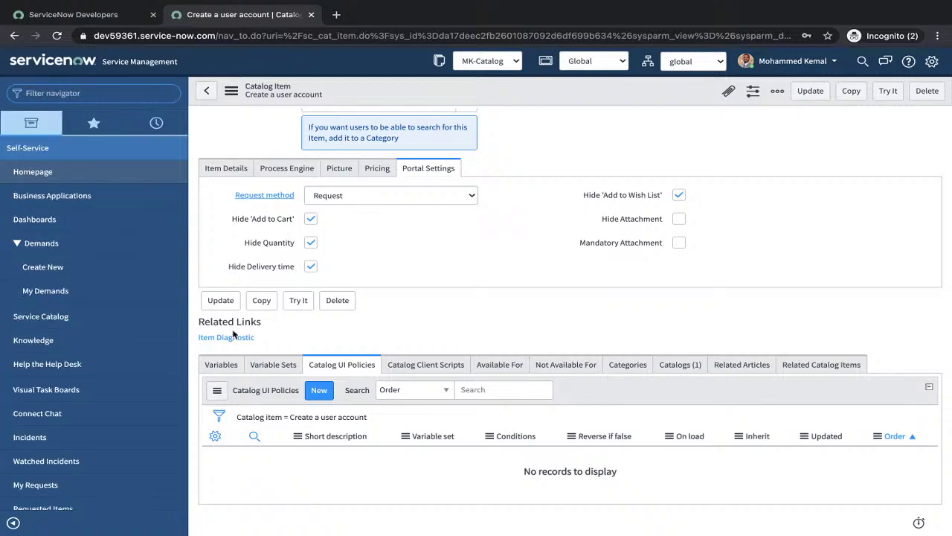
- Start a new variable for the "Create a user account" catalog item
{"action": "left_click", "coordinate": [212, 367]}
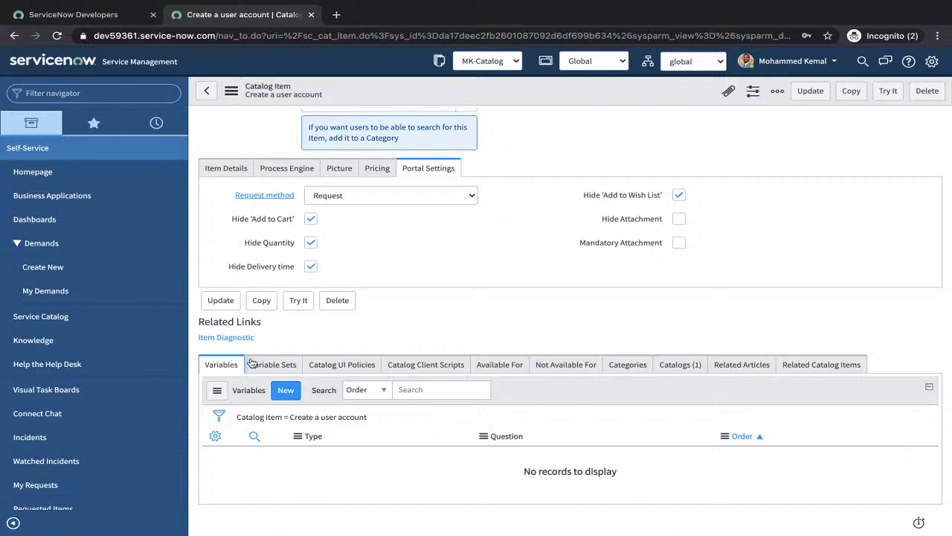
{"action": "left_click", "coordinate": [290, 394]}
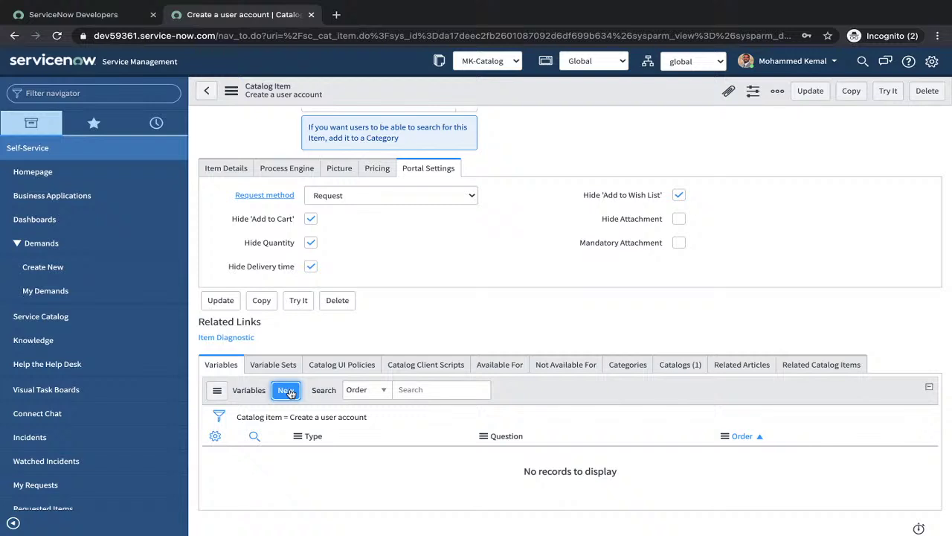
{"action": "left_click", "coordinate": [286, 390]}
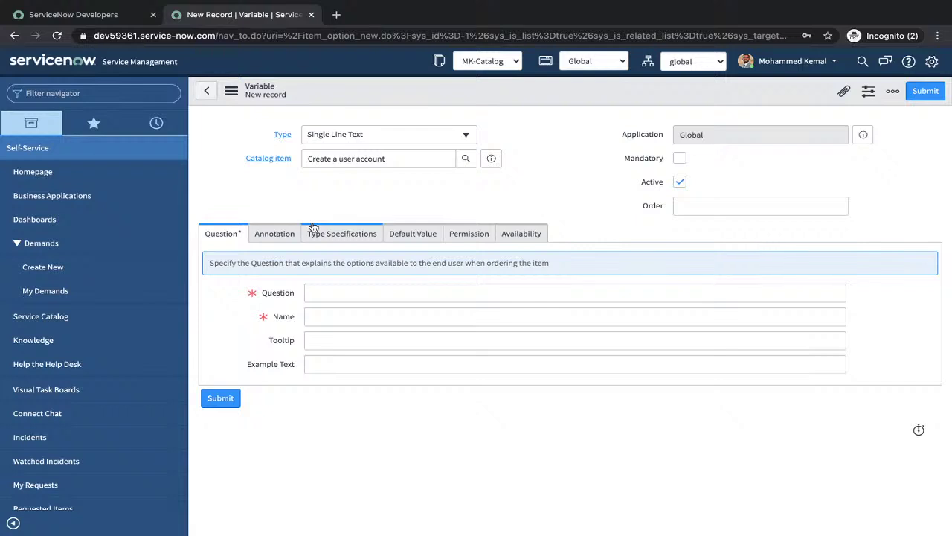
- Enter "sc_cat_item vs item_option_new" as the variable's example text, copying the second table name from the page address
{"action": "left_click", "coordinate": [328, 367]}
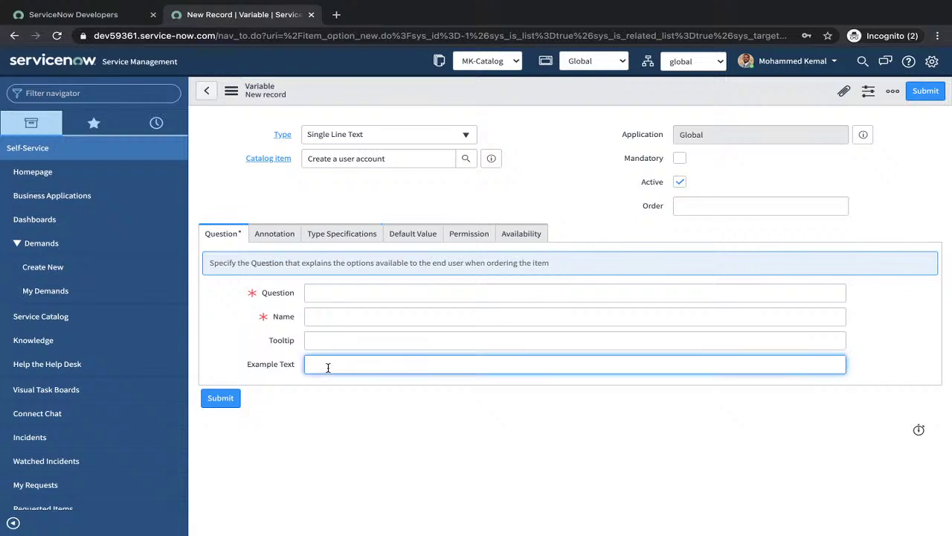
{"action": "type", "text": "sc_cat_item"}
{"action": "double_click", "coordinate": [343, 365]}
{"action": "left_click", "coordinate": [303, 35]}
{"action": "left_click_drag", "start_coordinate": [304, 35], "coordinate": [365, 35]}
{"action": "key", "text": "ctrl+c"}
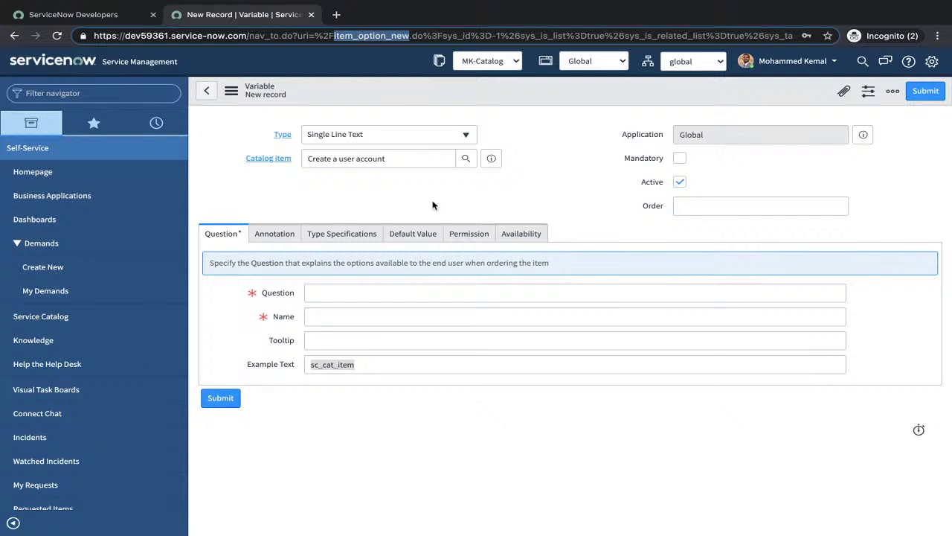
{"action": "left_click", "coordinate": [425, 363]}
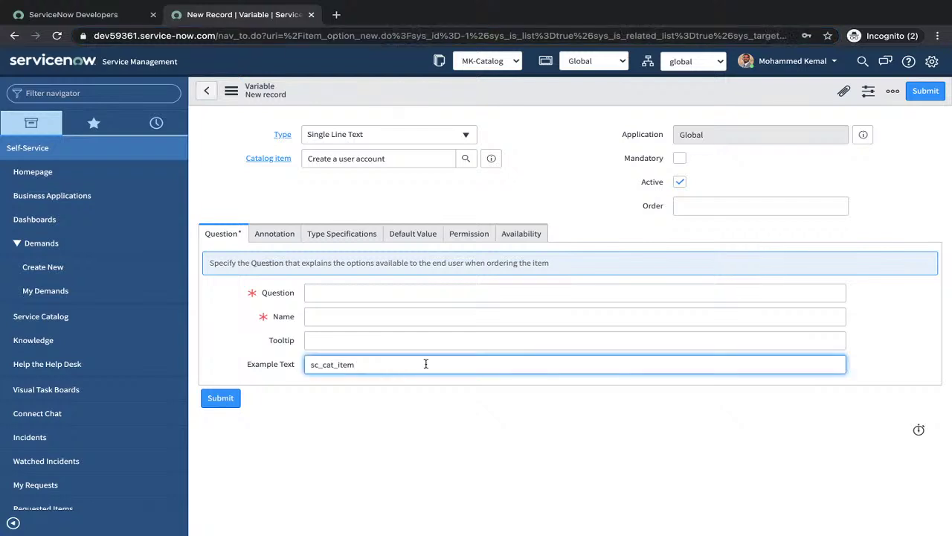
{"action": "type", "text": "vs"}
{"action": "key", "text": "ctrl+v"}
{"action": "left_click_drag", "start_coordinate": [436, 364], "coordinate": [311, 365]}
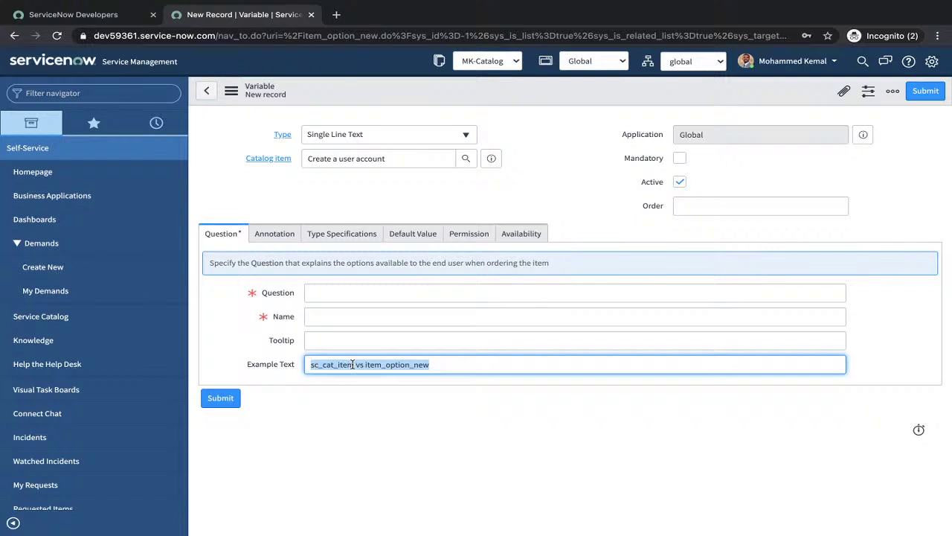
{"action": "left_click_drag", "start_coordinate": [354, 364], "coordinate": [293, 365]}
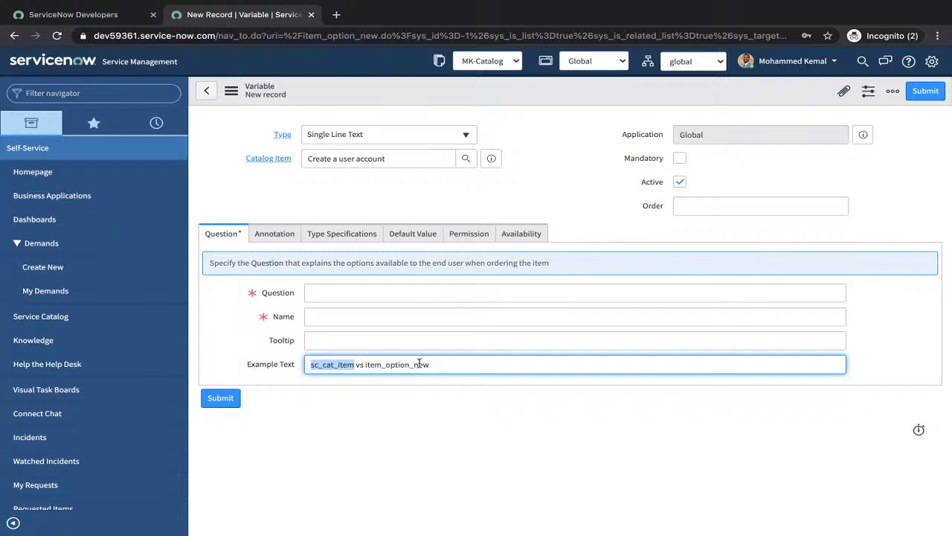
{"action": "left_click_drag", "start_coordinate": [430, 364], "coordinate": [365, 363]}
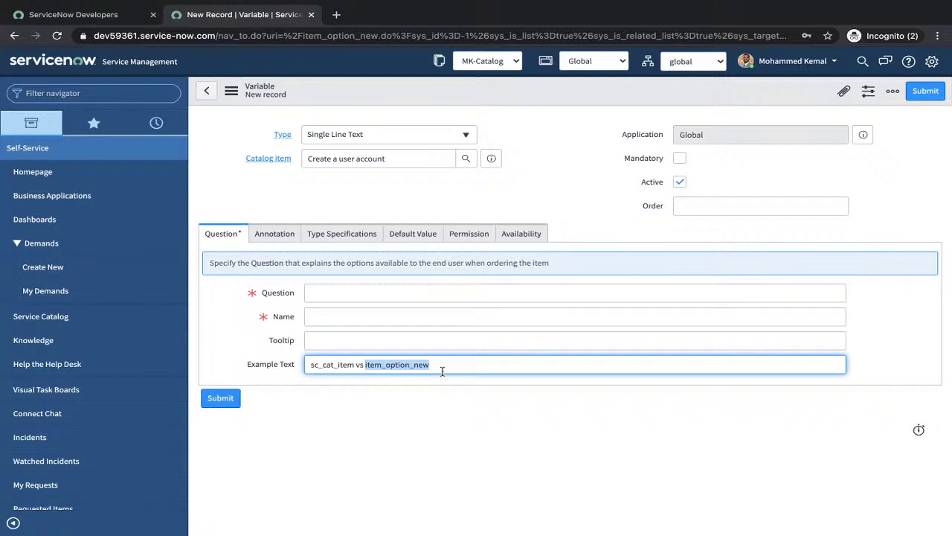
{"action": "double_click", "coordinate": [354, 365]}
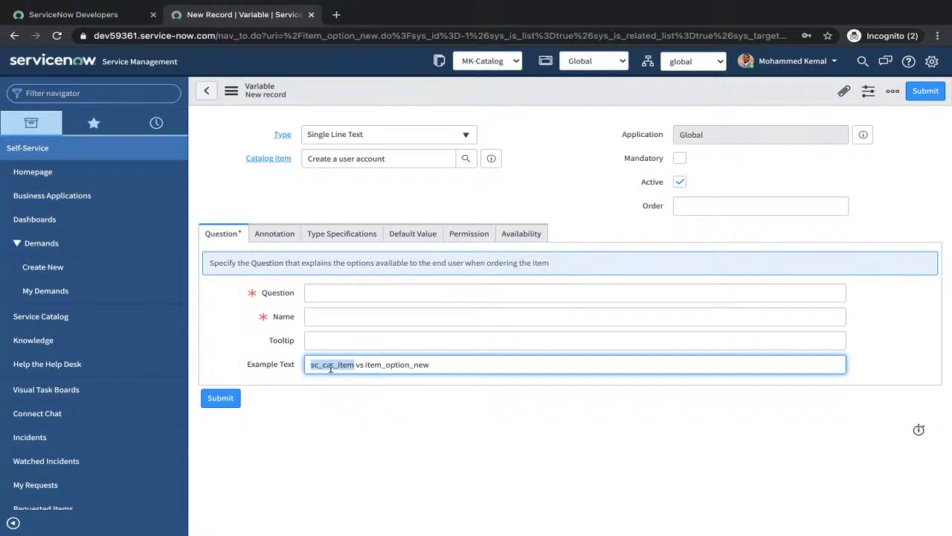
{"action": "key", "text": "End"}
{"action": "left_click_drag", "start_coordinate": [436, 365], "coordinate": [366, 364]}
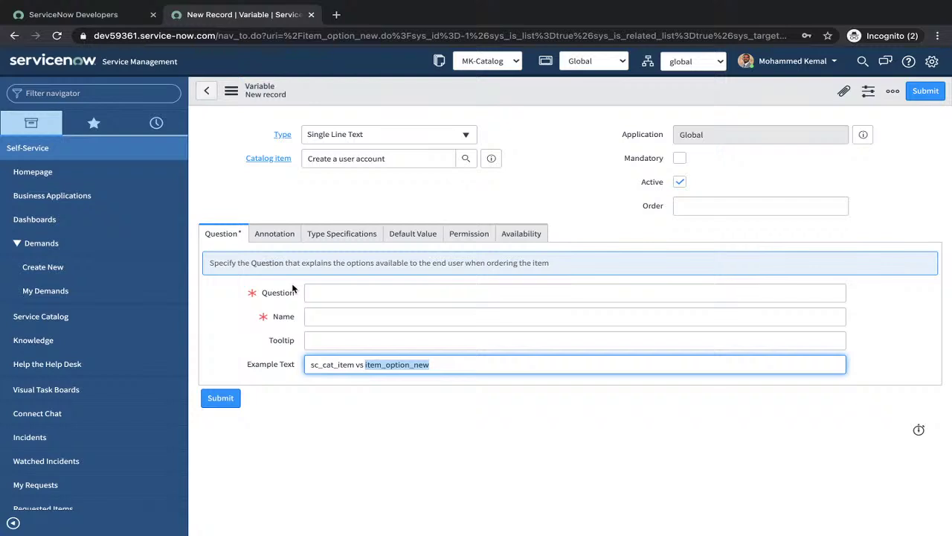
- Copy the whole example text into a new browser tab's address bar as a search query and return to the variable form
{"action": "left_click", "coordinate": [373, 372]}
{"action": "key", "text": "ctrl+a"}
{"action": "key", "text": "ctrl+c"}
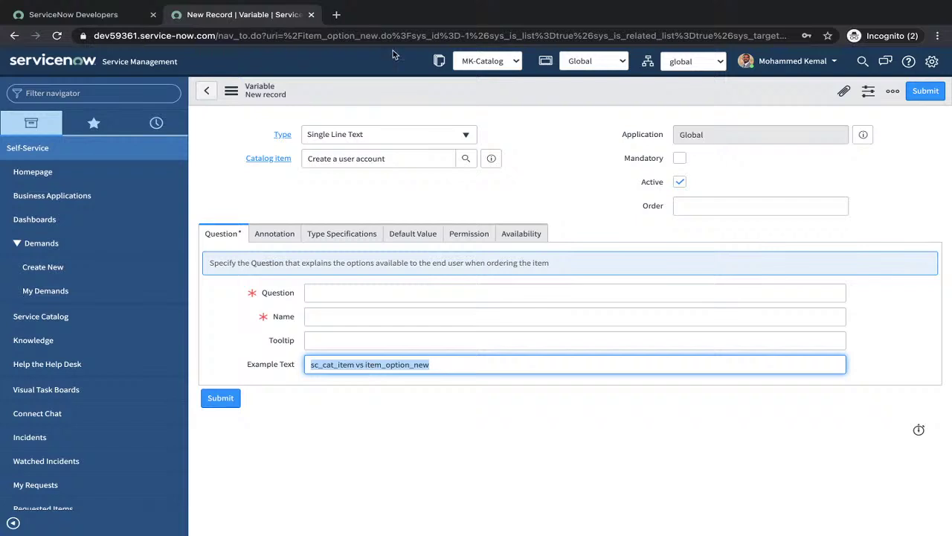
{"action": "left_click", "coordinate": [337, 15]}
{"action": "key", "text": "ctrl+v"}
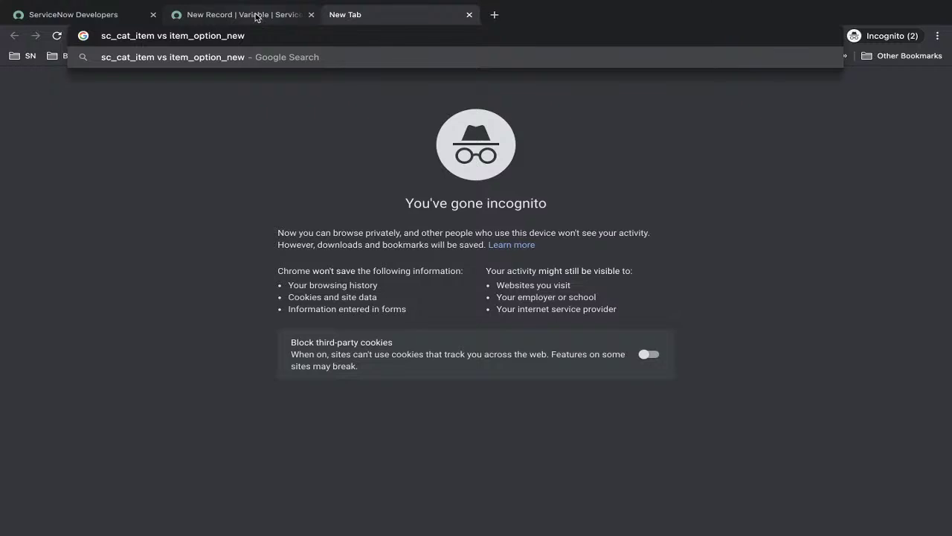
{"action": "left_click", "coordinate": [255, 16]}
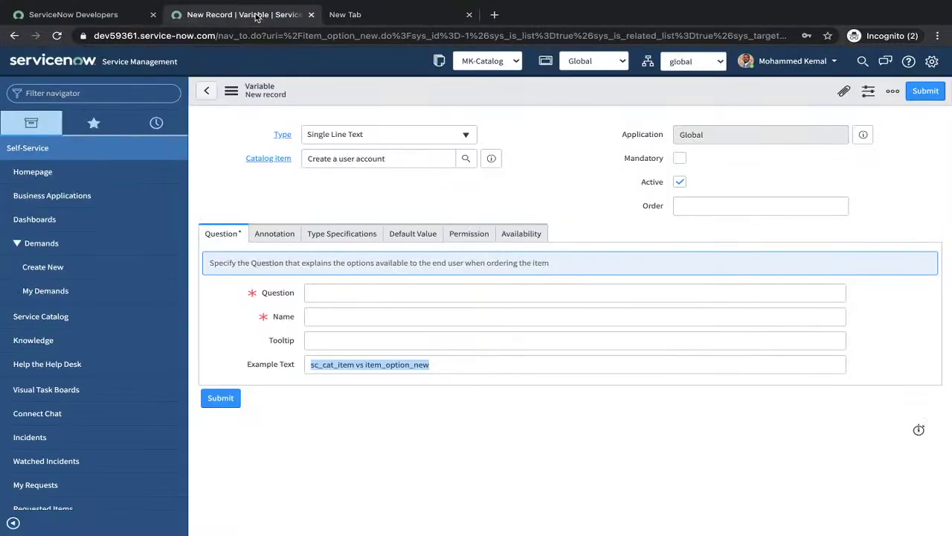
- Look through the available variable types, filtering them by "conta" and by "bre", and clear the filter
{"action": "left_click", "coordinate": [350, 140]}
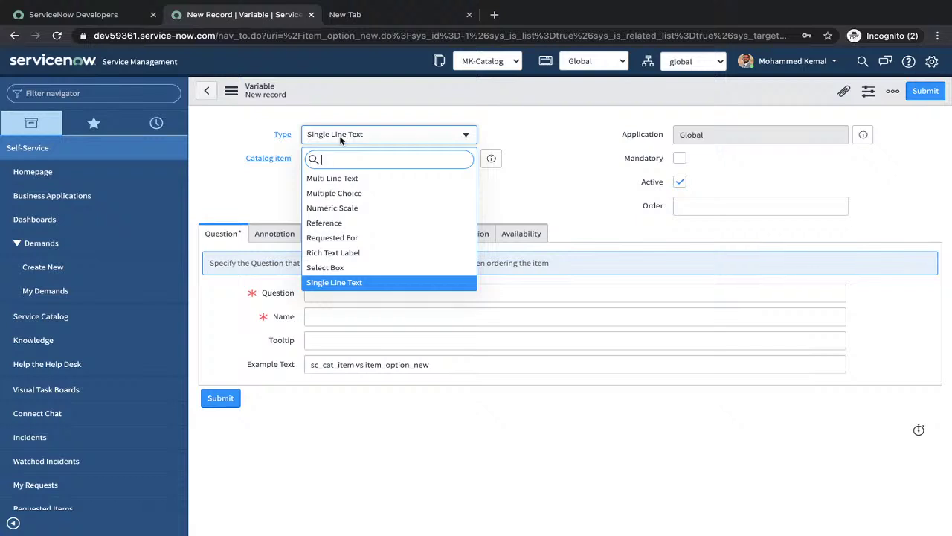
{"action": "scroll", "coordinate": [340, 215], "scroll_direction": "down", "scroll_amount": 1}
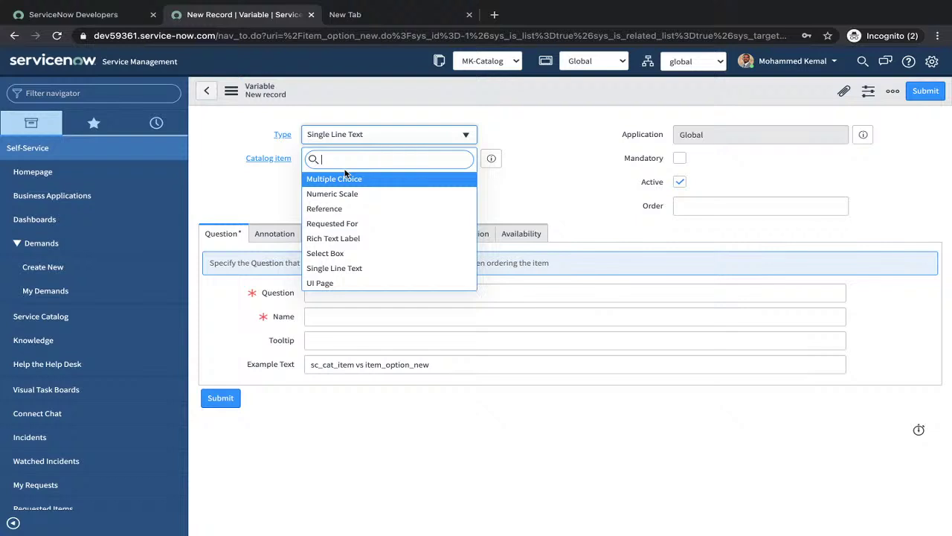
{"action": "type", "text": "conta"}
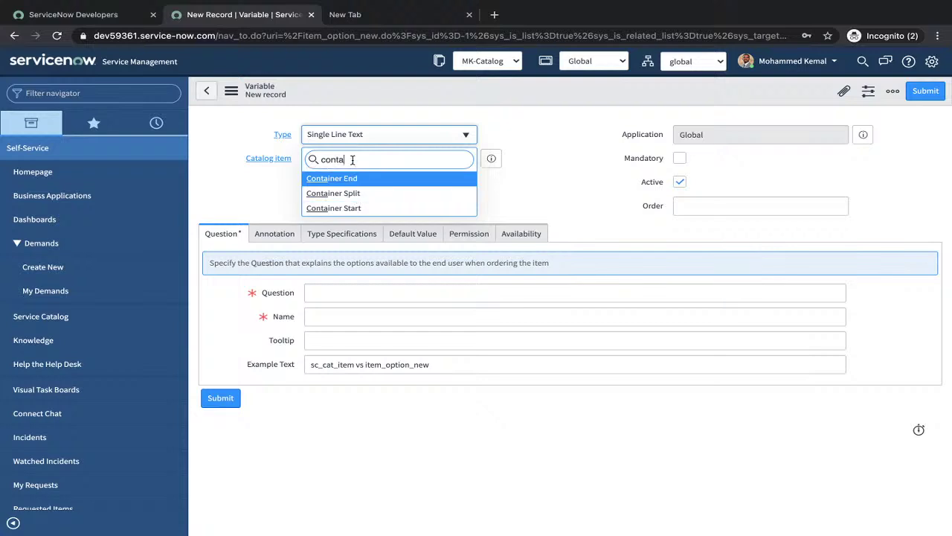
{"action": "left_click_drag", "start_coordinate": [353, 160], "coordinate": [303, 165]}
{"action": "key", "text": "BackSpace"}
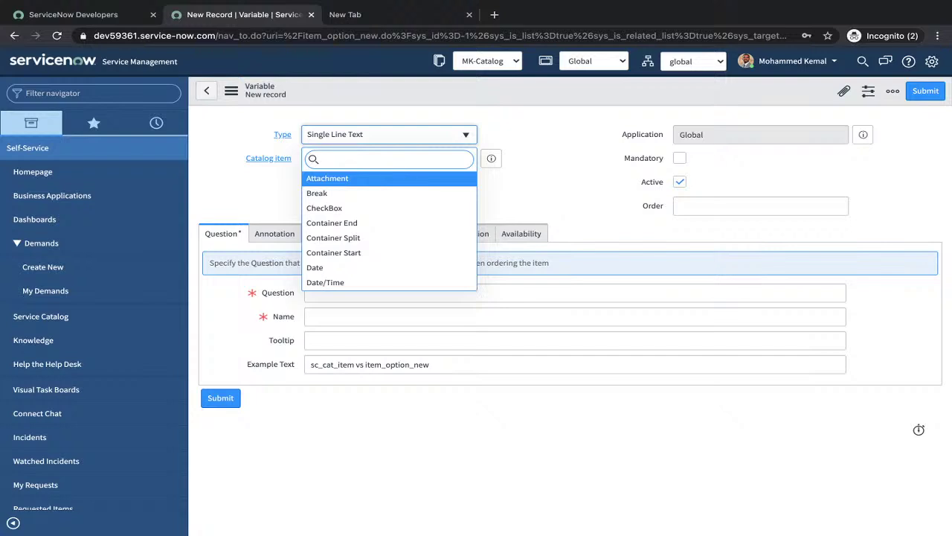
{"action": "type", "text": "b"}
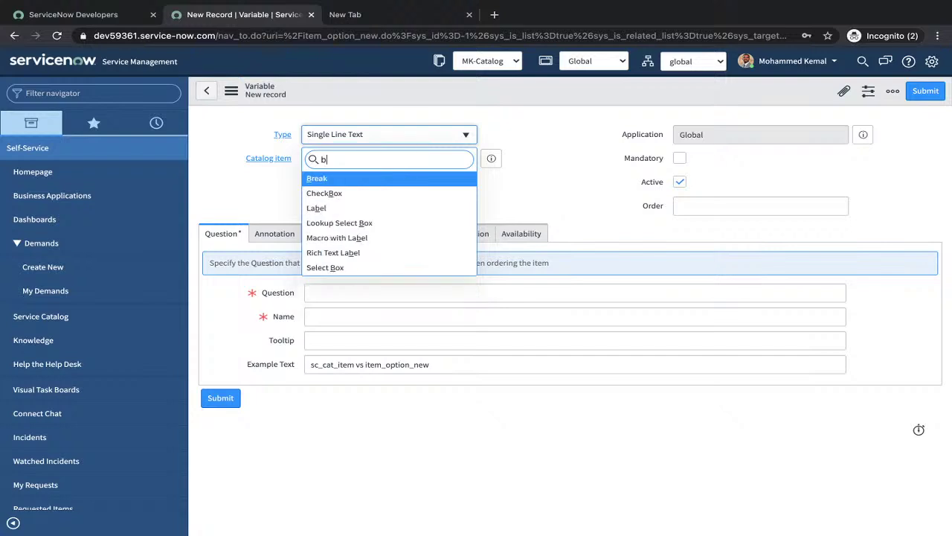
{"action": "type", "text": "re"}
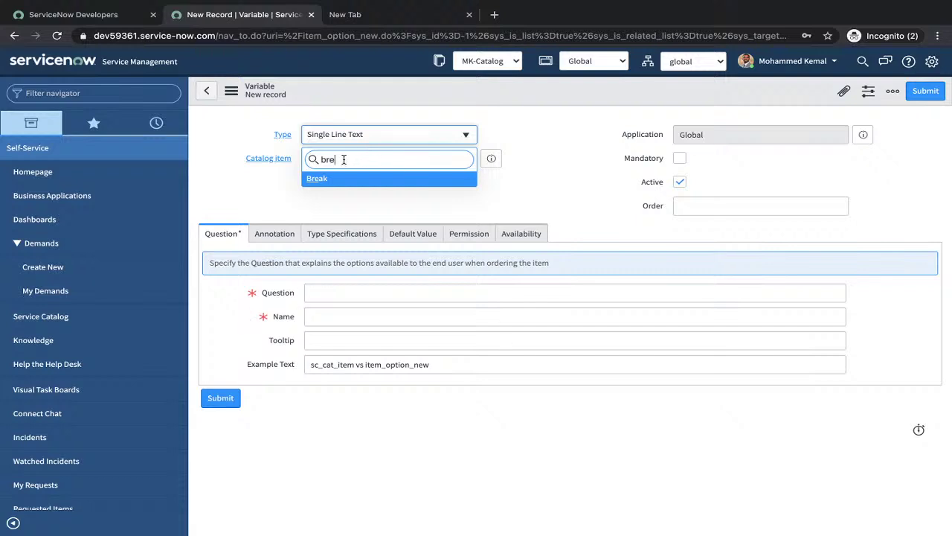
{"action": "left_click_drag", "start_coordinate": [344, 159], "coordinate": [322, 159]}
{"action": "key", "text": "BackSpace"}
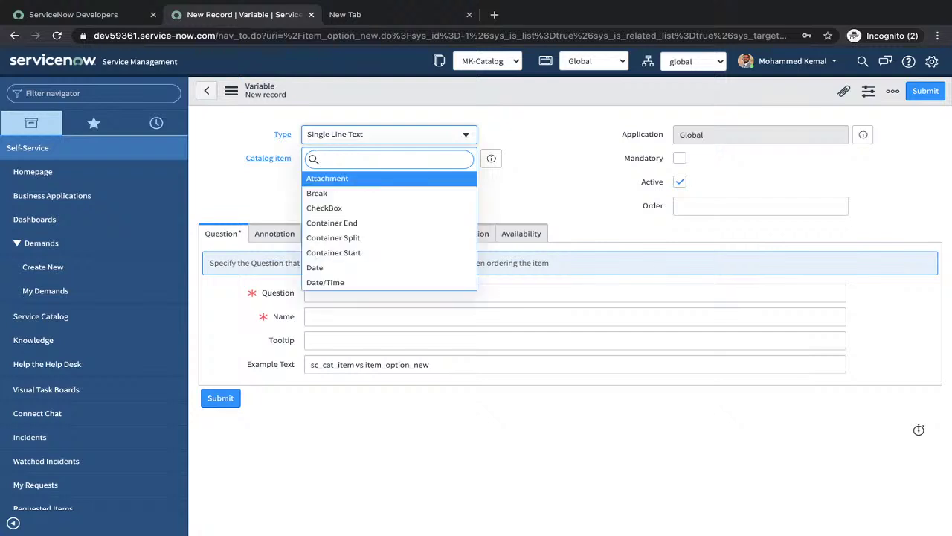
- Set the variable's type to Container Start and enable Display title
{"action": "type", "text": "cont"}
{"action": "left_click", "coordinate": [355, 211]}
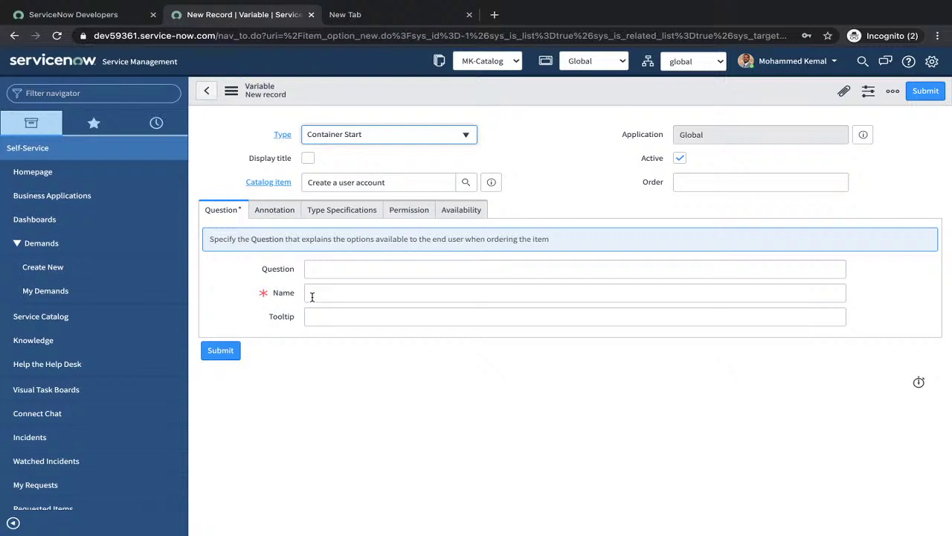
{"action": "left_click", "coordinate": [325, 268]}
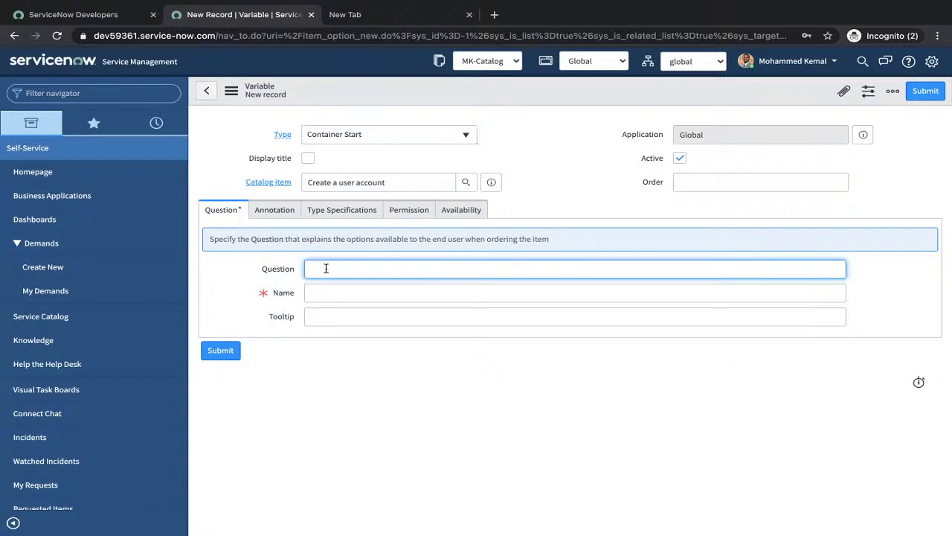
{"action": "left_click", "coordinate": [308, 158]}
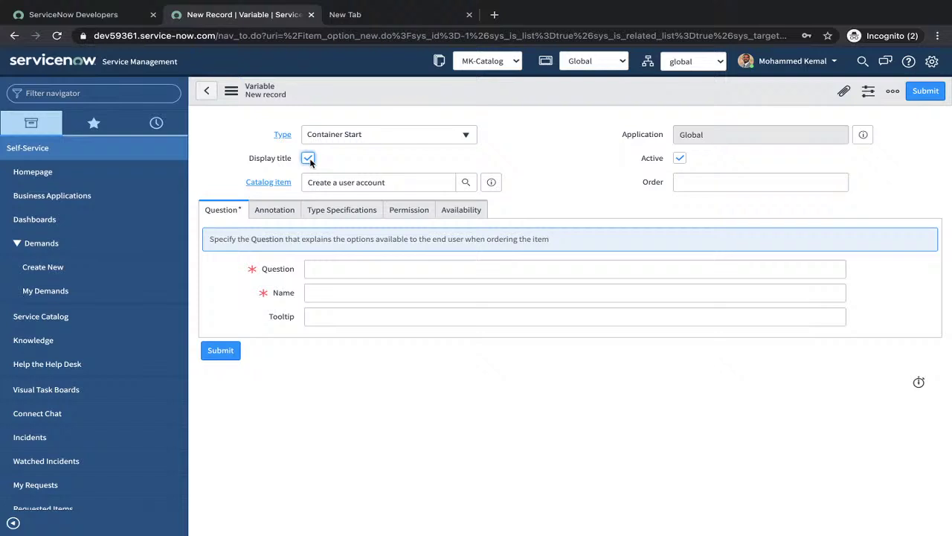
- Enter the question "Write the users detail" with the name write_the_users_detail, and set the variable's order to 100
{"action": "left_click", "coordinate": [347, 267]}
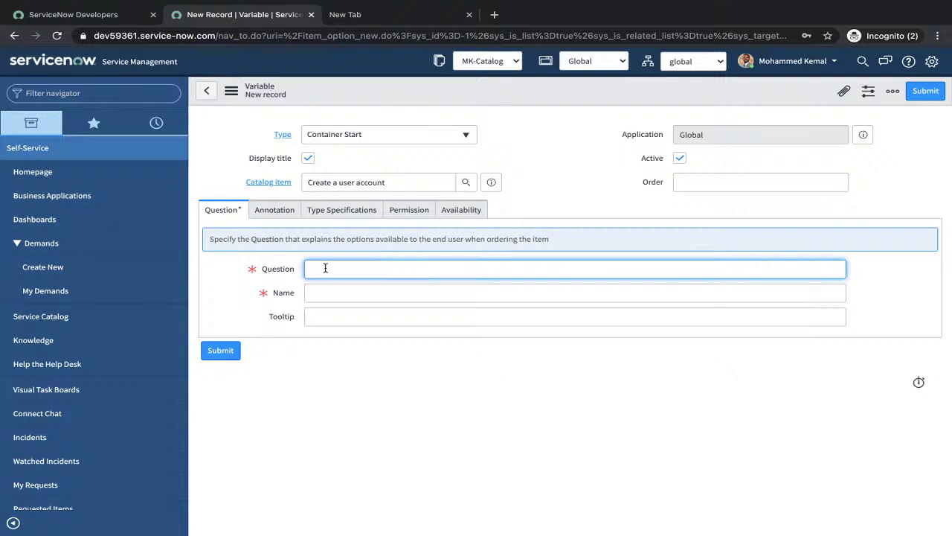
{"action": "type", "text": "Write the users detail"}
{"action": "left_click", "coordinate": [440, 294]}
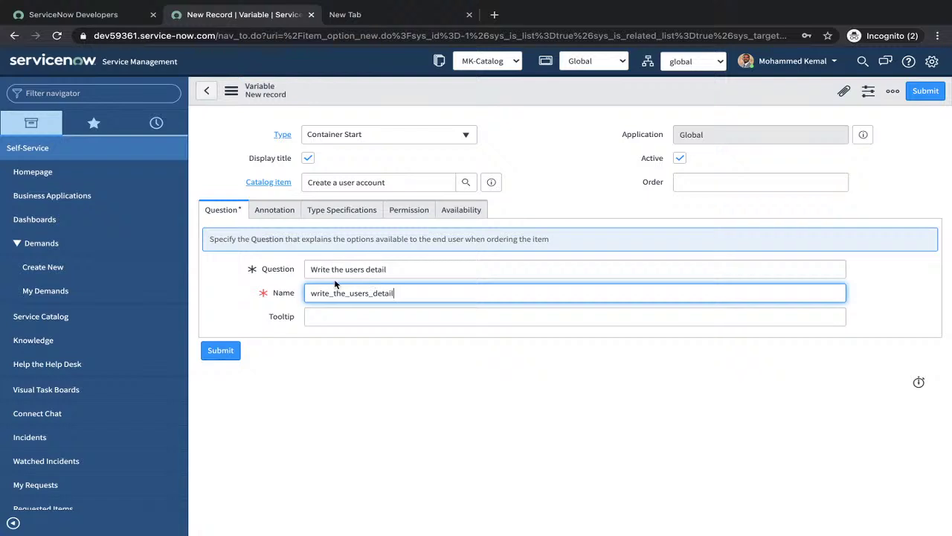
{"action": "left_click", "coordinate": [771, 178]}
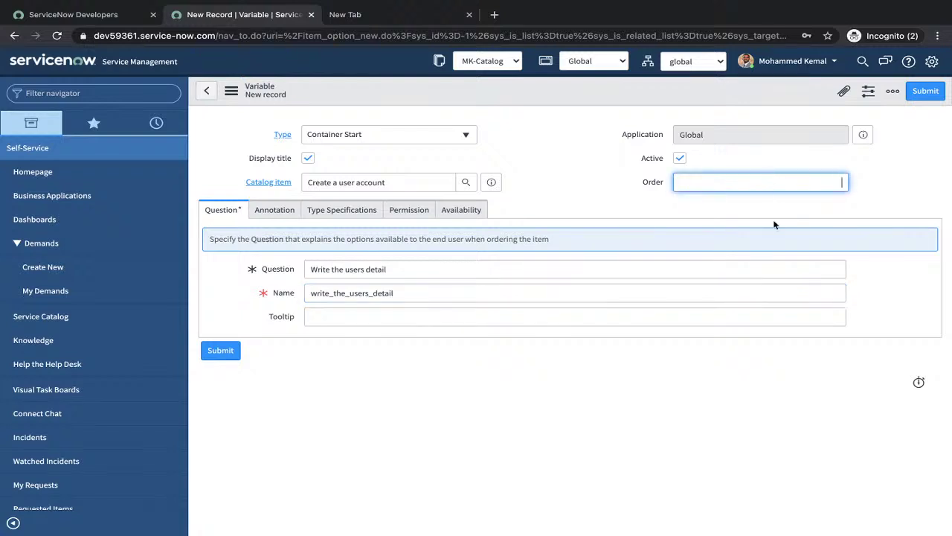
{"action": "type", "text": "0"}
{"action": "type", "text": "100"}
- Enable Show help for the container variable and set its layout to "2 Columns Wide, alternating sides"
{"action": "left_click", "coordinate": [268, 211]}
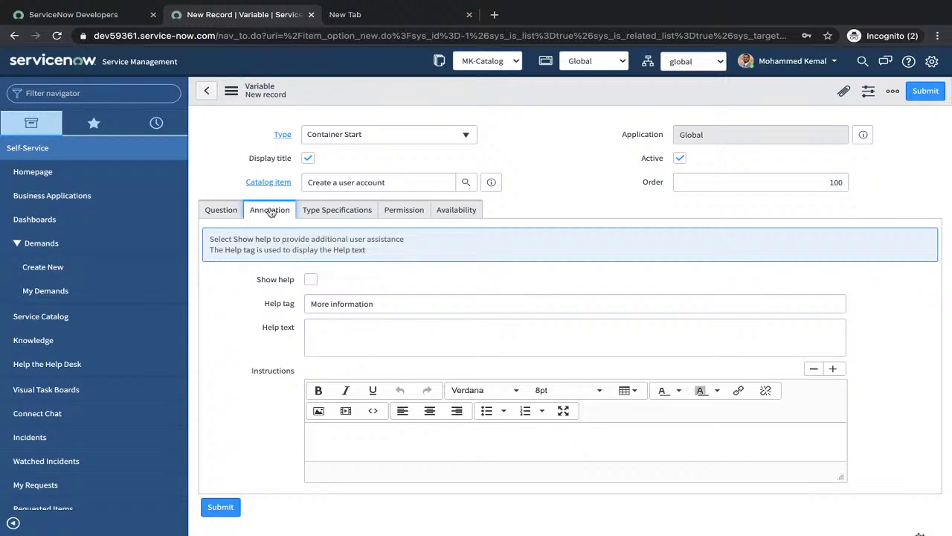
{"action": "left_click", "coordinate": [308, 281]}
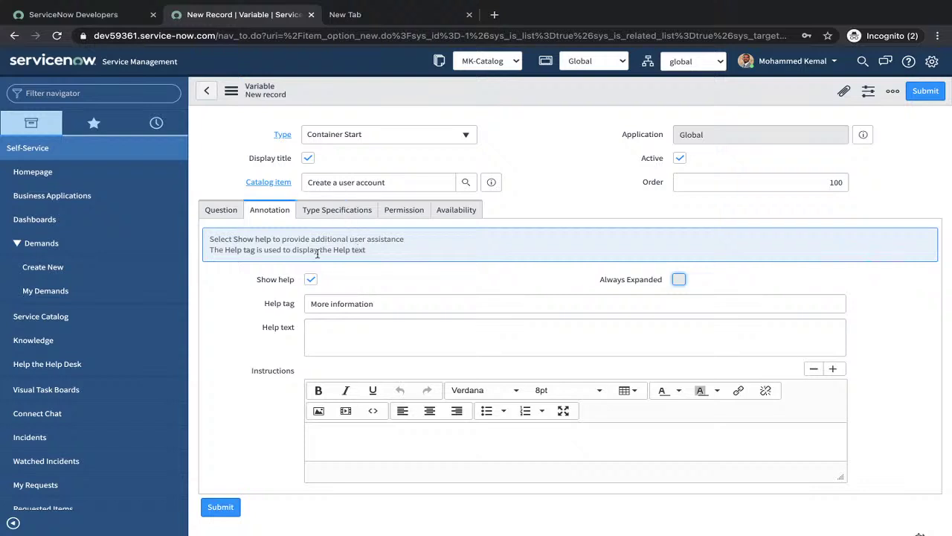
{"action": "left_click", "coordinate": [341, 211]}
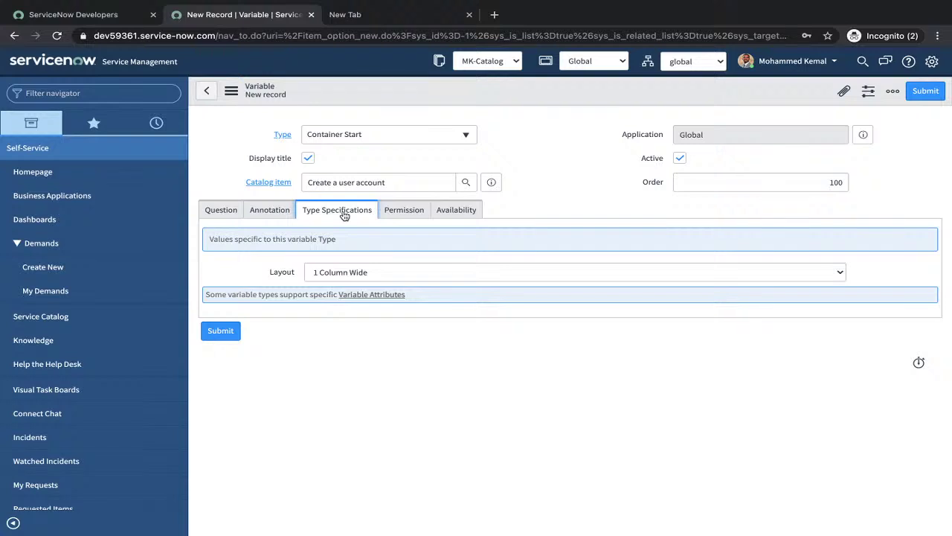
{"action": "left_click", "coordinate": [343, 273]}
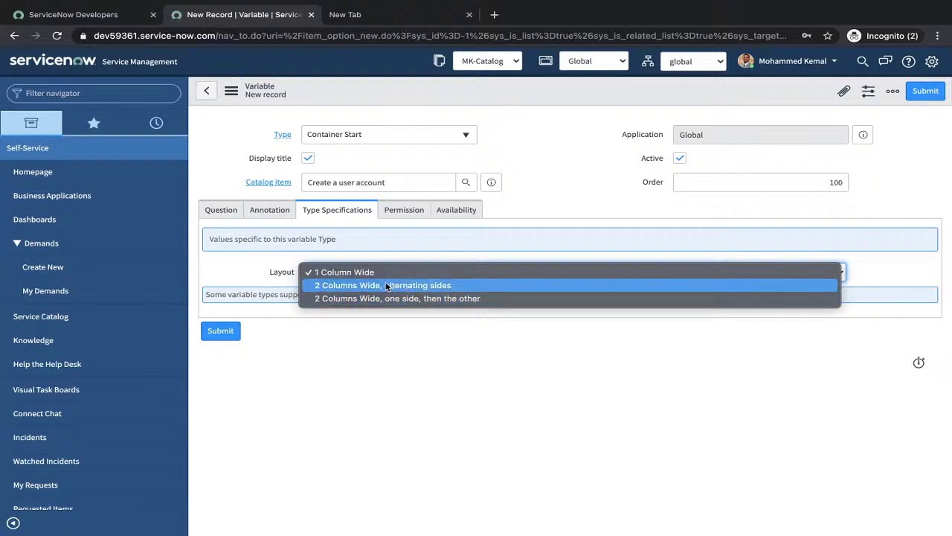
{"action": "left_click", "coordinate": [385, 285]}
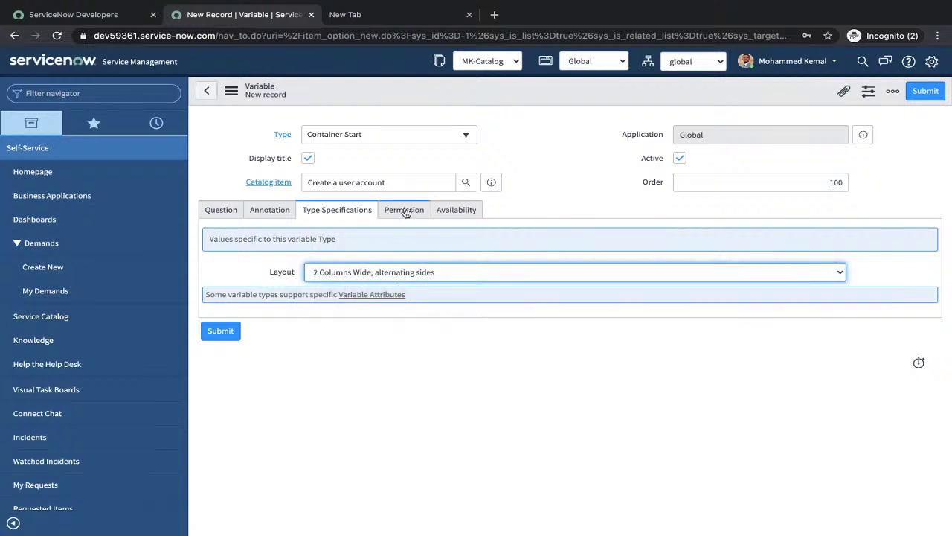
- Review the container variable's permission and availability settings, and return to its question details
{"action": "left_click", "coordinate": [406, 211]}
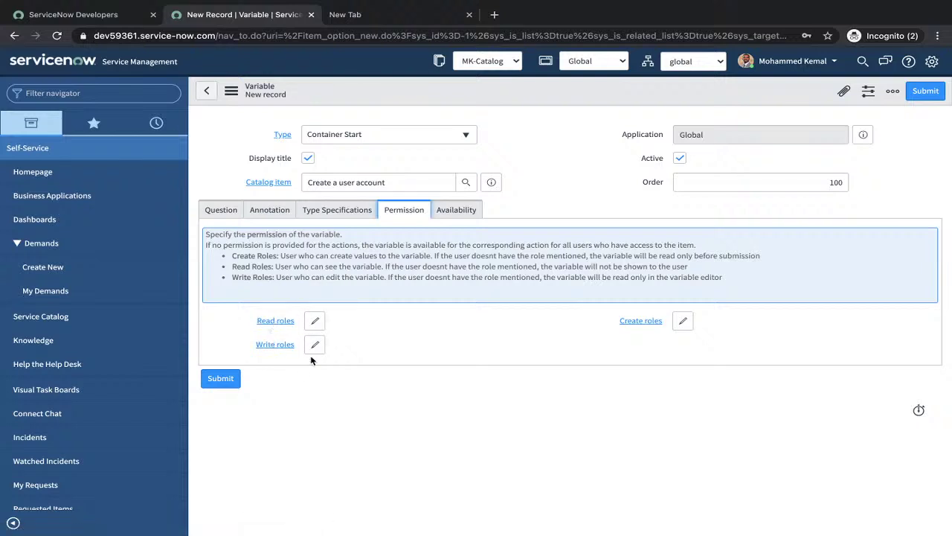
{"action": "left_click", "coordinate": [455, 212]}
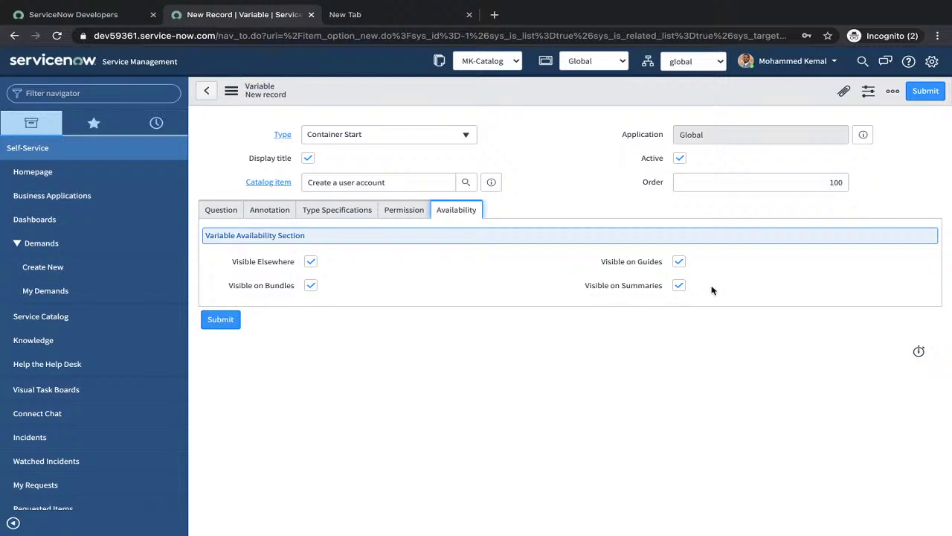
{"action": "left_click", "coordinate": [216, 211]}
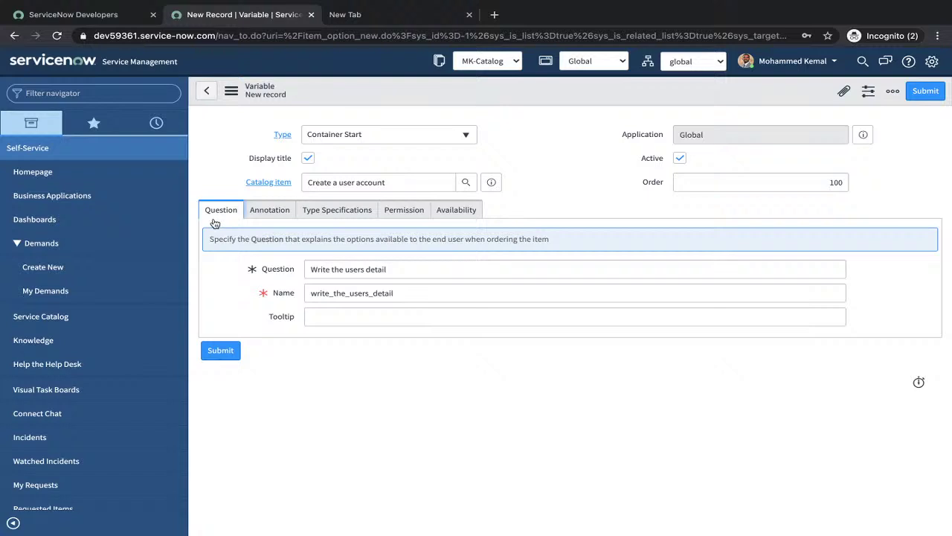
- Save the container variable, and change the type on its open form to Single Line Text
{"action": "left_click", "coordinate": [232, 90]}
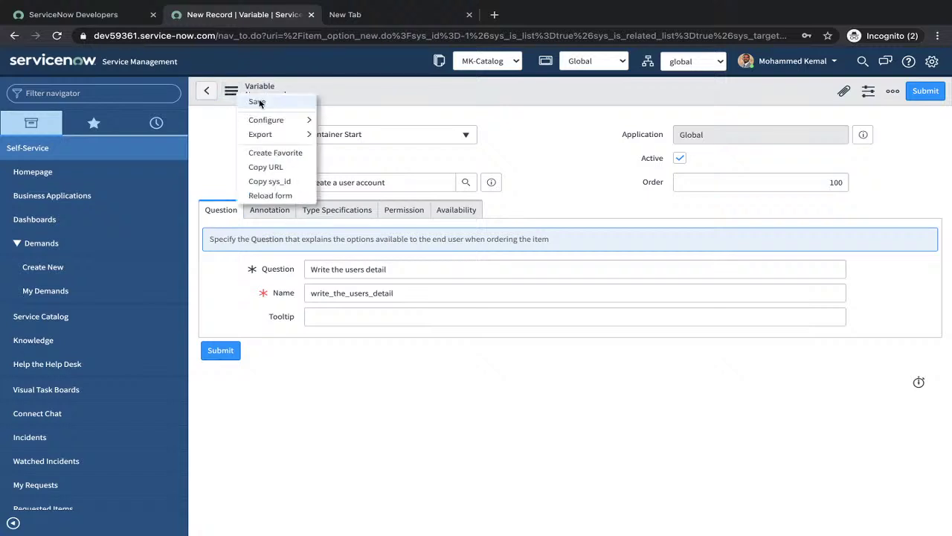
{"action": "left_click", "coordinate": [258, 102]}
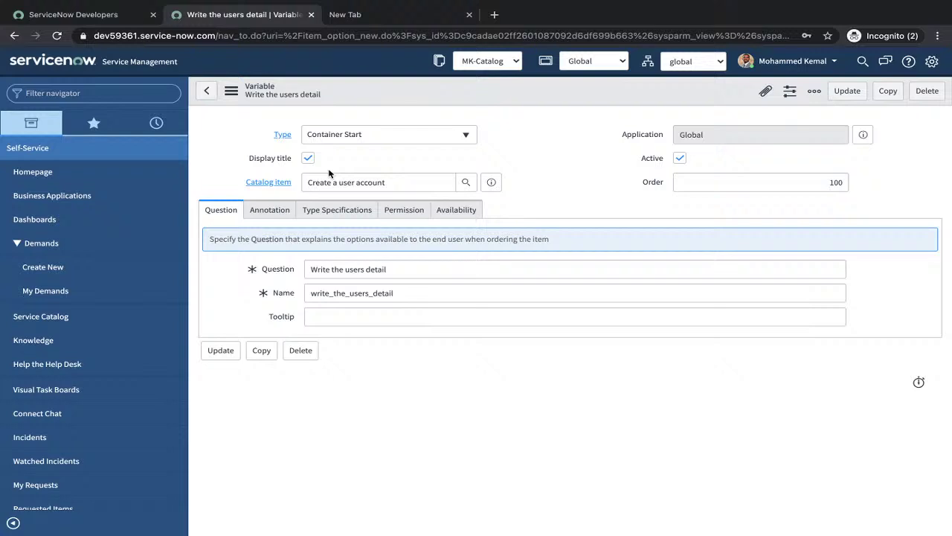
{"action": "left_click", "coordinate": [355, 134]}
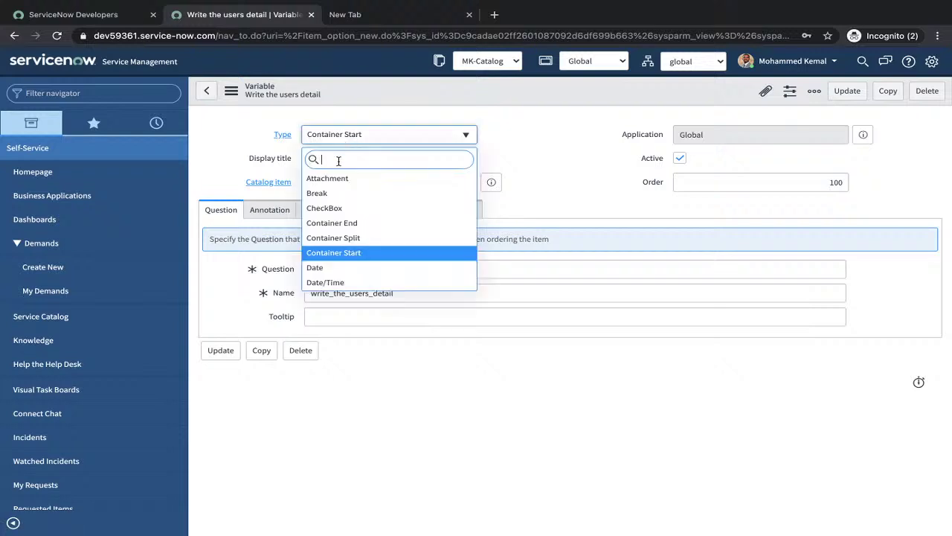
{"action": "type", "text": "str"}
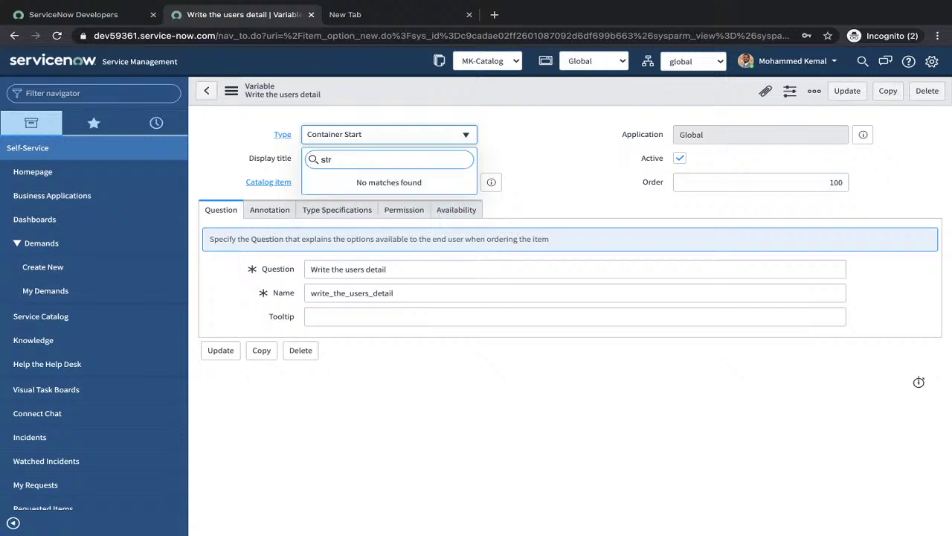
{"action": "key", "text": "BackSpace"}
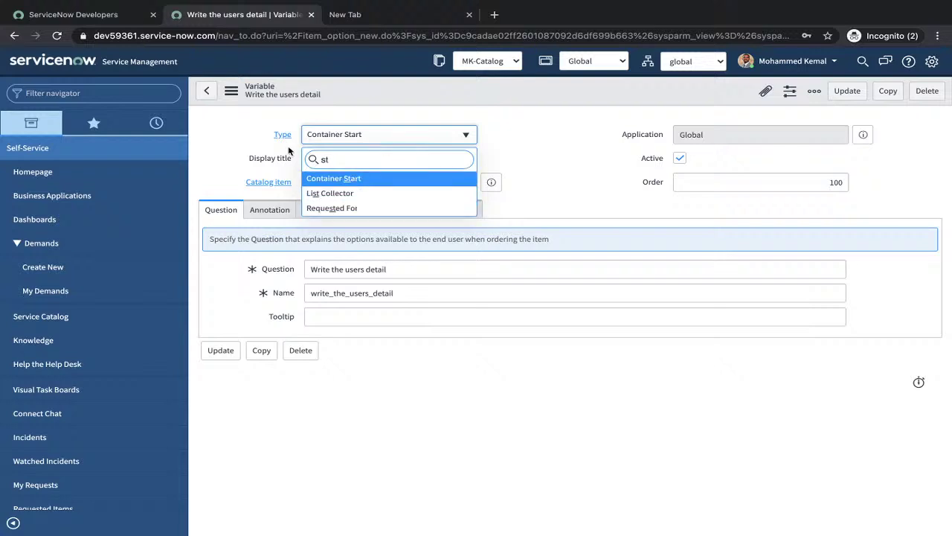
{"action": "key", "text": "BackSpace"}
{"action": "key", "text": "BackSpace"}
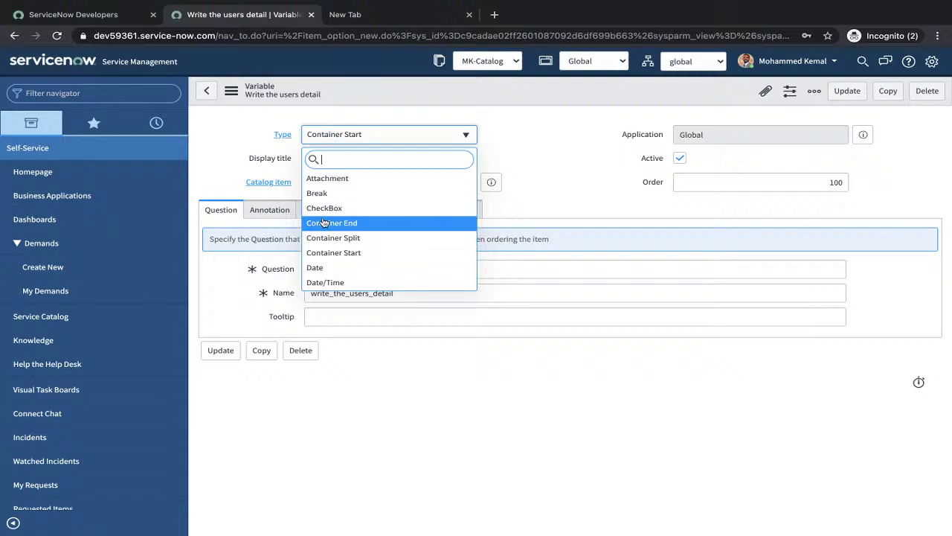
{"action": "scroll", "coordinate": [367, 233], "scroll_direction": "down", "scroll_amount": 6}
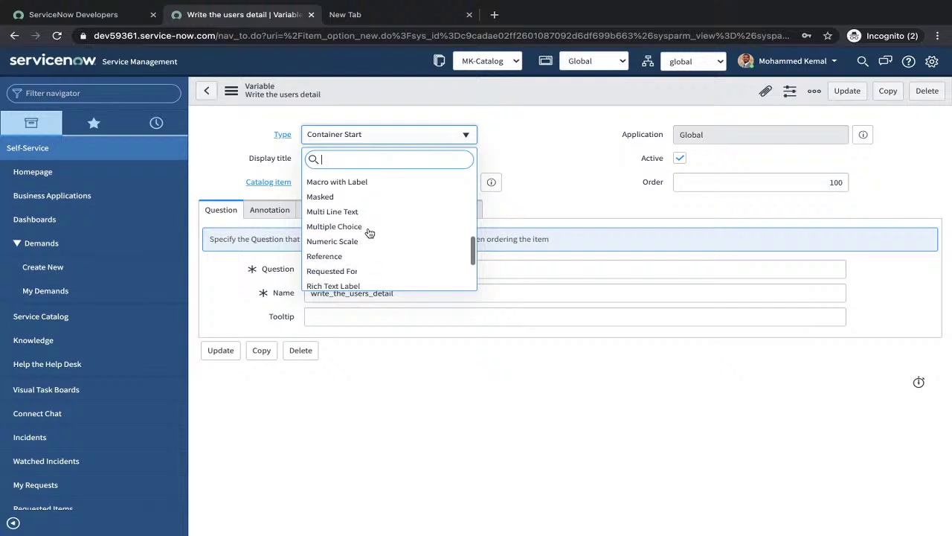
{"action": "type", "text": "s"}
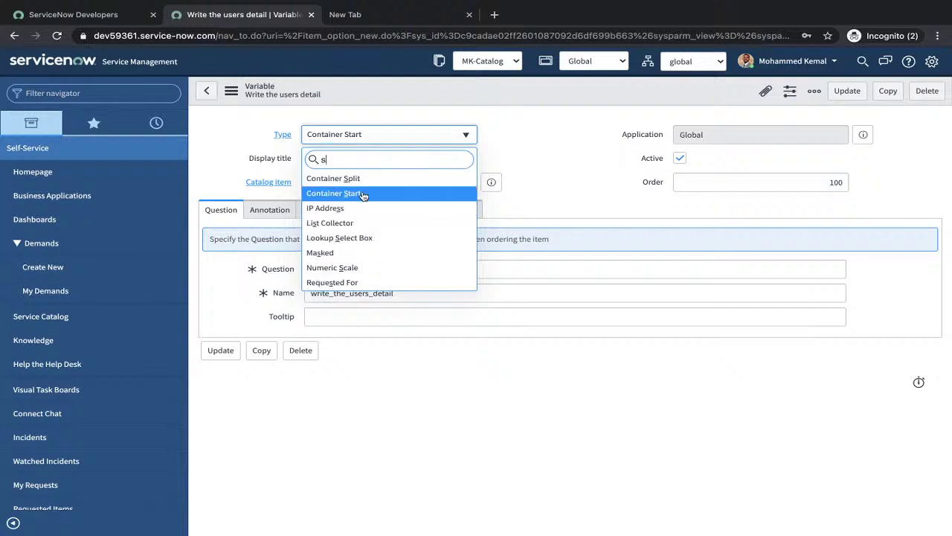
{"action": "type", "text": "in"}
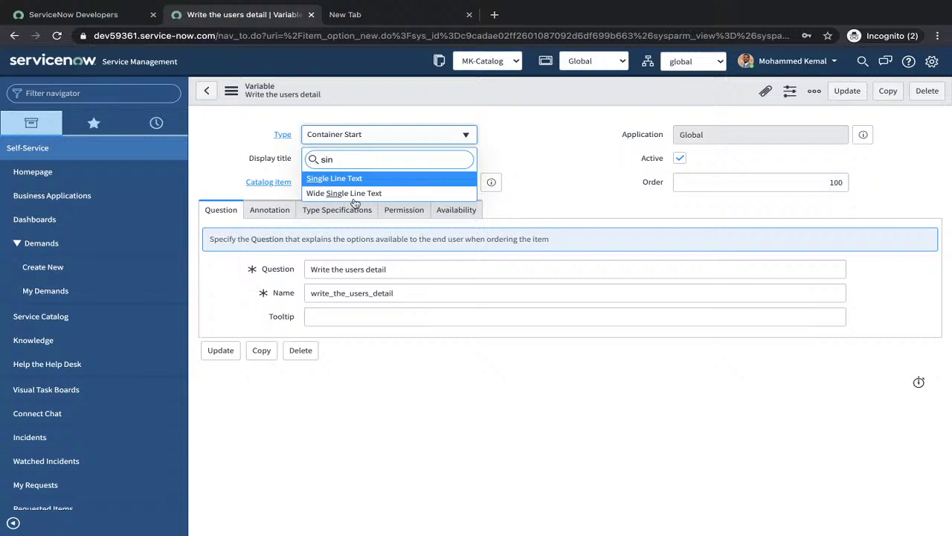
{"action": "left_click", "coordinate": [347, 179]}
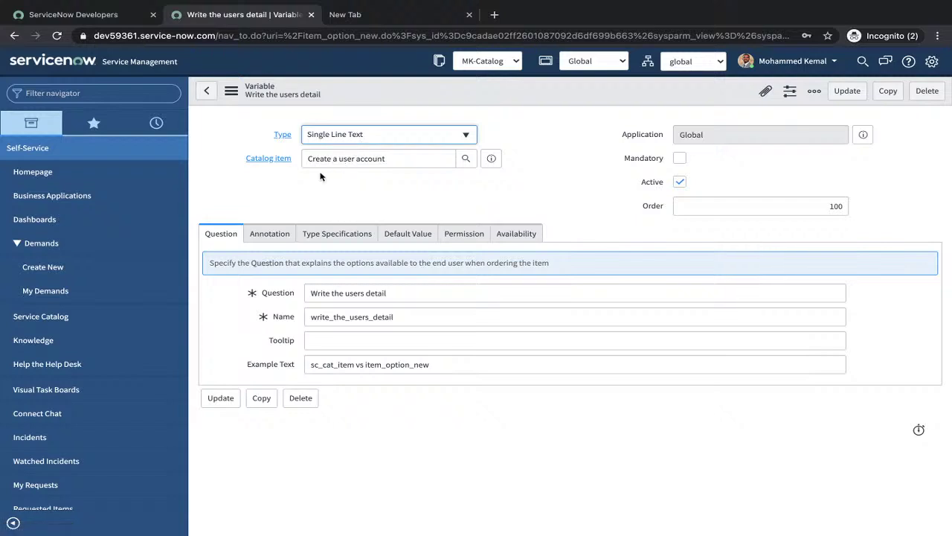
- Keep Create a user account as the catalog item and set the single line text variable's order to 200
{"action": "triple_click", "coordinate": [370, 161]}
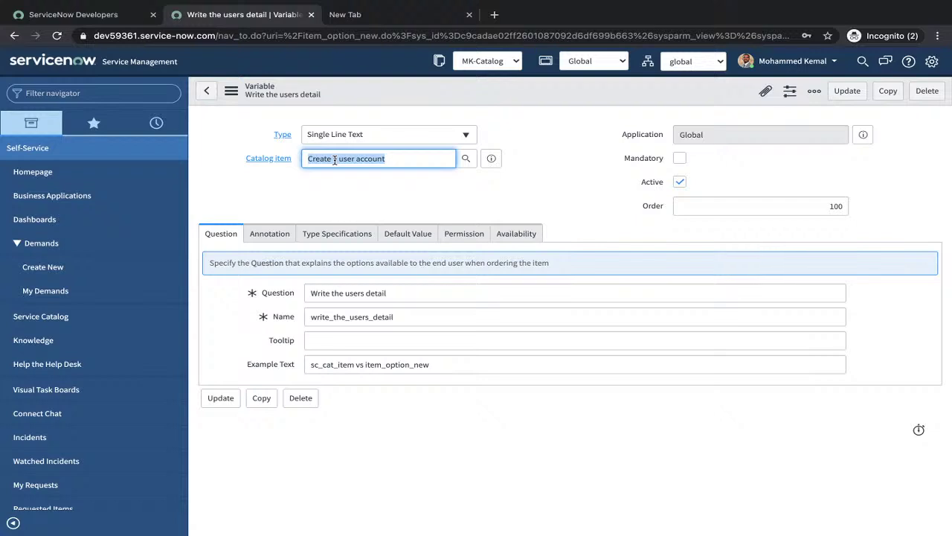
{"action": "left_click", "coordinate": [403, 161]}
{"action": "left_click", "coordinate": [387, 193]}
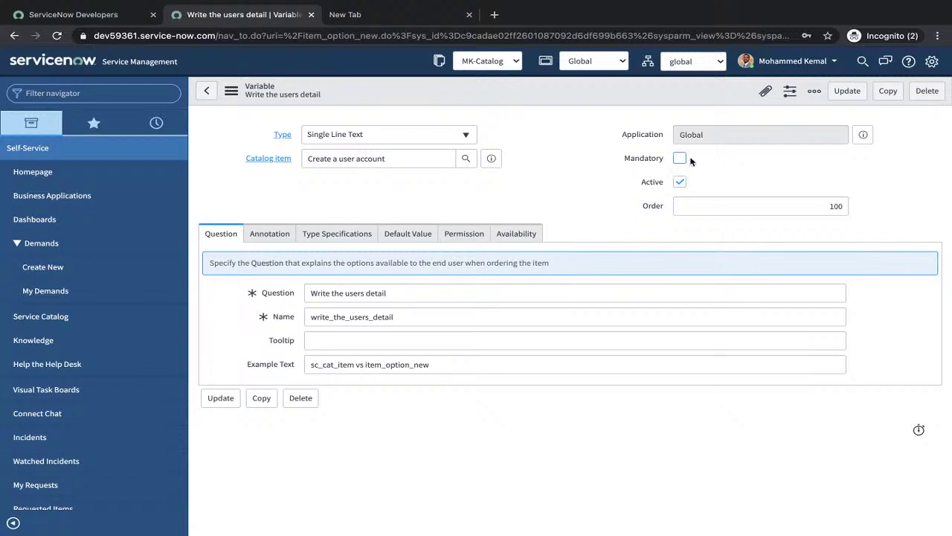
{"action": "left_click", "coordinate": [836, 205]}
{"action": "key", "text": "BackSpace"}
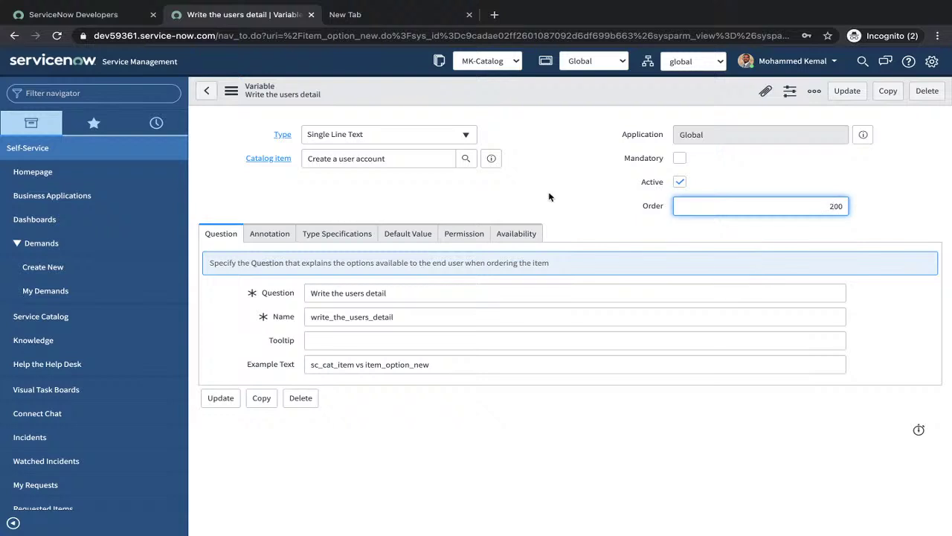
- Enter the question "First name" with the name first_name, and clear the variable's example text
{"action": "left_click", "coordinate": [286, 293]}
{"action": "type", "text": "Fi"}
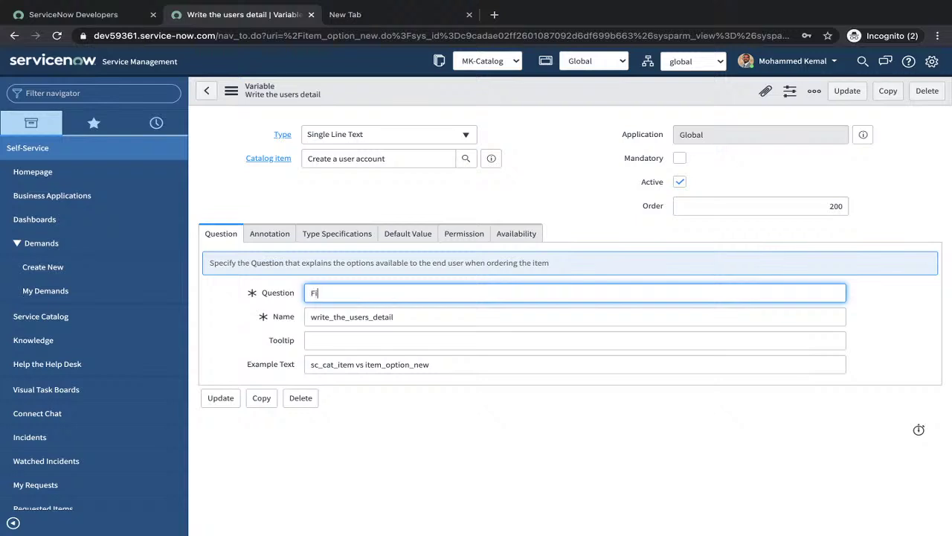
{"action": "type", "text": "rst name"}
{"action": "key", "text": "Tab"}
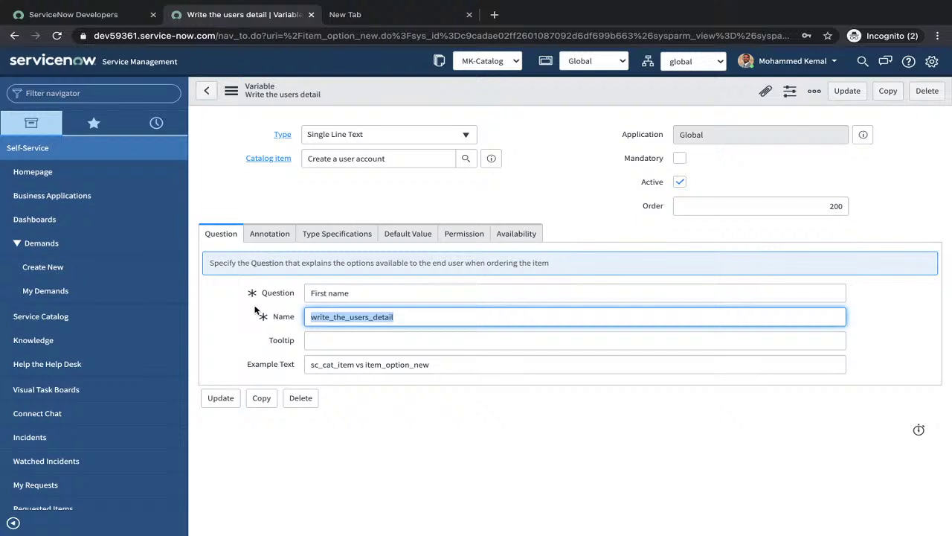
{"action": "type", "text": "first"}
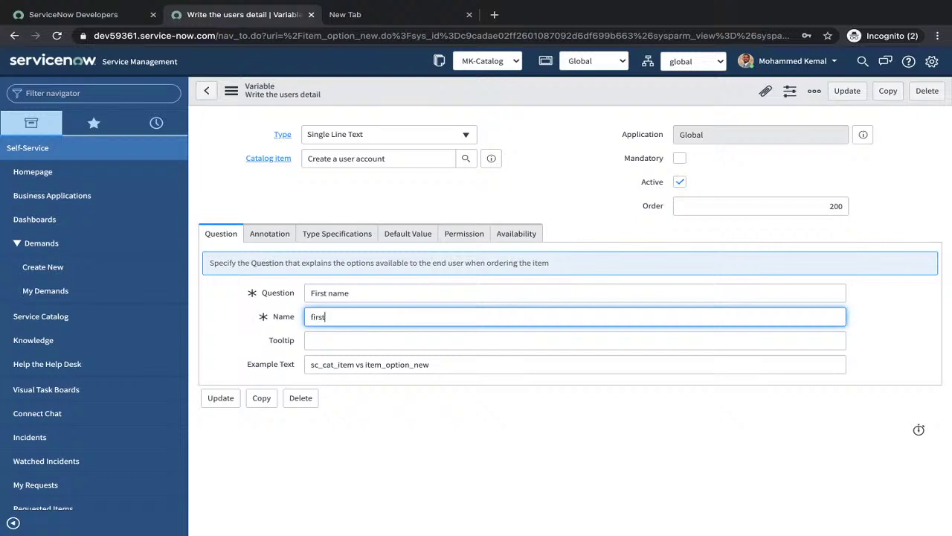
{"action": "type", "text": "_name"}
{"action": "triple_click", "coordinate": [437, 364]}
{"action": "key", "text": "BackSpace"}
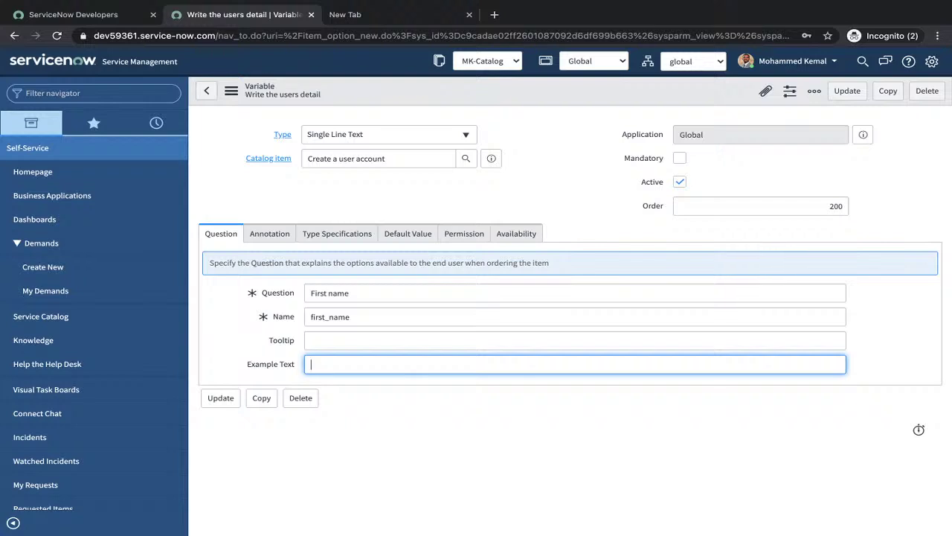
- Review the First name variable's type specifications and annotation, and insert it as a new record while staying on the form
{"action": "left_click", "coordinate": [330, 234]}
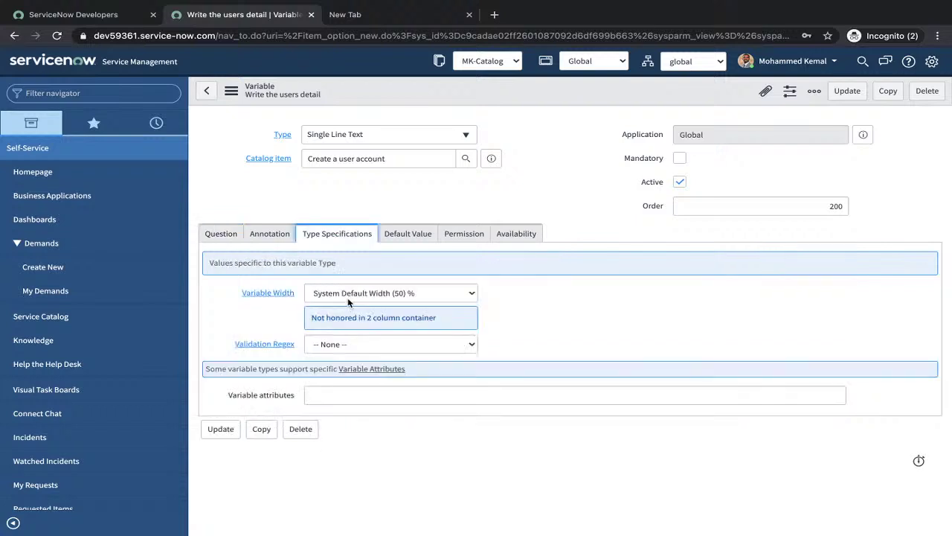
{"action": "left_click", "coordinate": [226, 234]}
{"action": "left_click", "coordinate": [272, 235]}
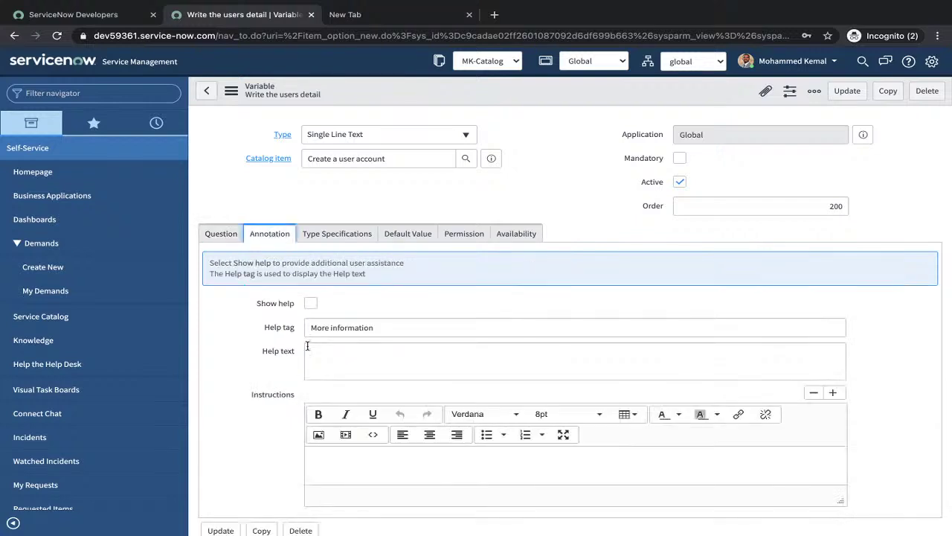
{"action": "scroll", "coordinate": [325, 365], "scroll_direction": "down", "scroll_amount": 1}
{"action": "scroll", "coordinate": [325, 365], "scroll_direction": "up", "scroll_amount": 1}
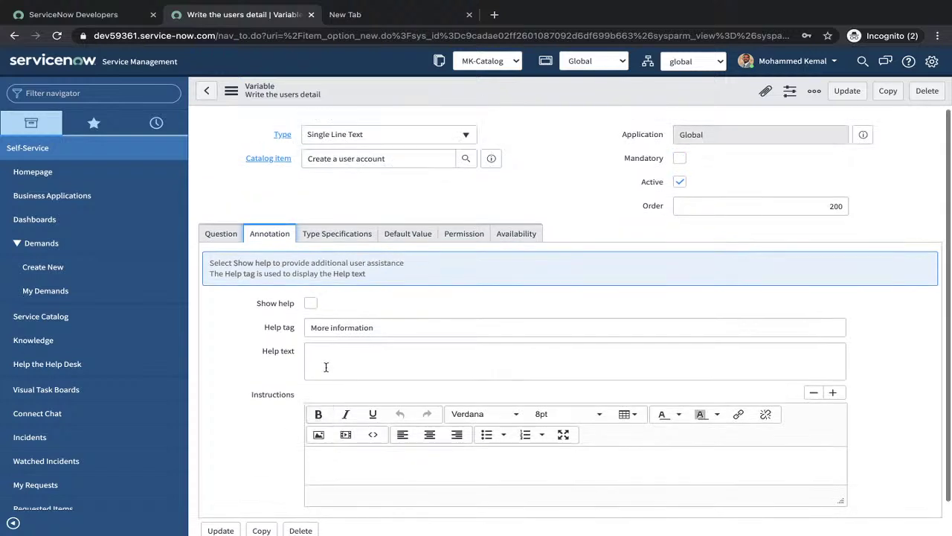
{"action": "left_click", "coordinate": [224, 234]}
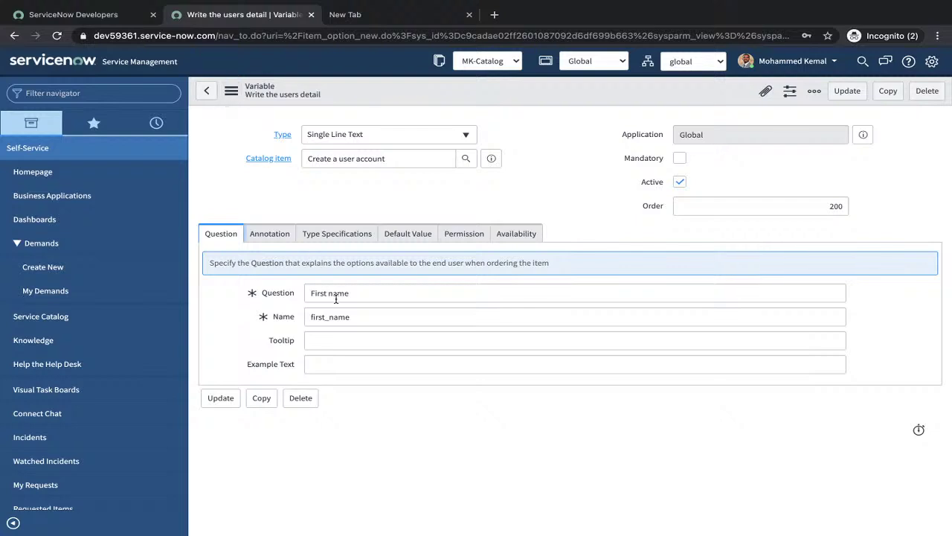
{"action": "left_click", "coordinate": [232, 91]}
{"action": "left_click", "coordinate": [253, 129]}
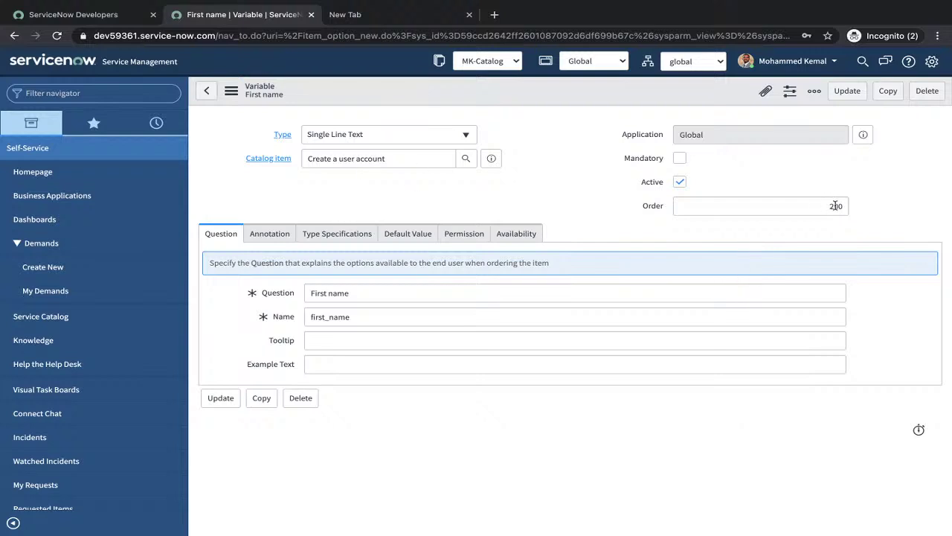
- Set the order to 300 and change the question to "Last name" with the name last_name
{"action": "left_click_drag", "start_coordinate": [328, 293], "coordinate": [288, 300]}
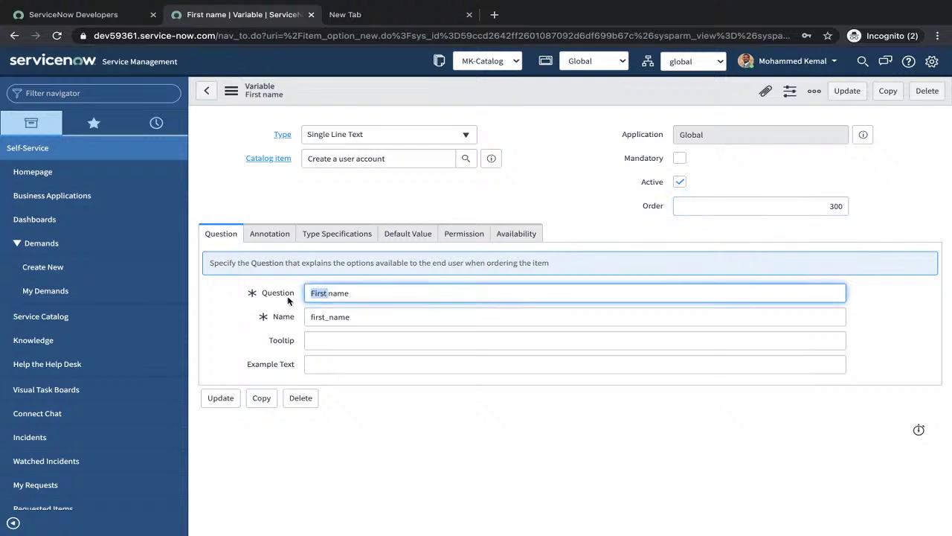
{"action": "key", "text": "BackSpace"}
{"action": "type", "text": "last"}
{"action": "key", "text": "Home"}
{"action": "key", "text": "Delete"}
{"action": "type", "text": "L"}
{"action": "left_click_drag", "start_coordinate": [326, 318], "coordinate": [286, 322]}
{"action": "type", "text": "L"}
{"action": "key", "text": "BackSpace"}
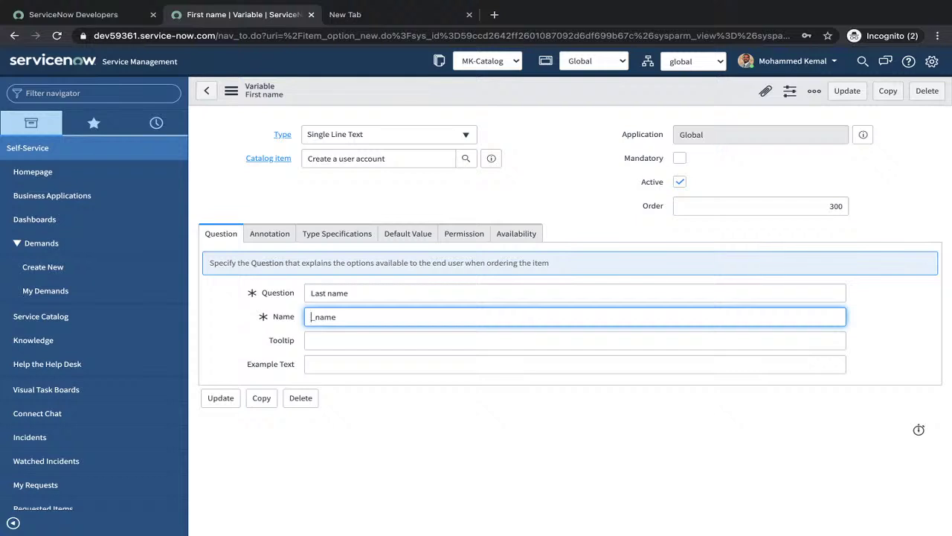
{"action": "type", "text": "last"}
- Insert the Last name variable as a separate new record, and update it to return to the catalog item
{"action": "left_click", "coordinate": [230, 91]}
{"action": "left_click", "coordinate": [276, 128]}
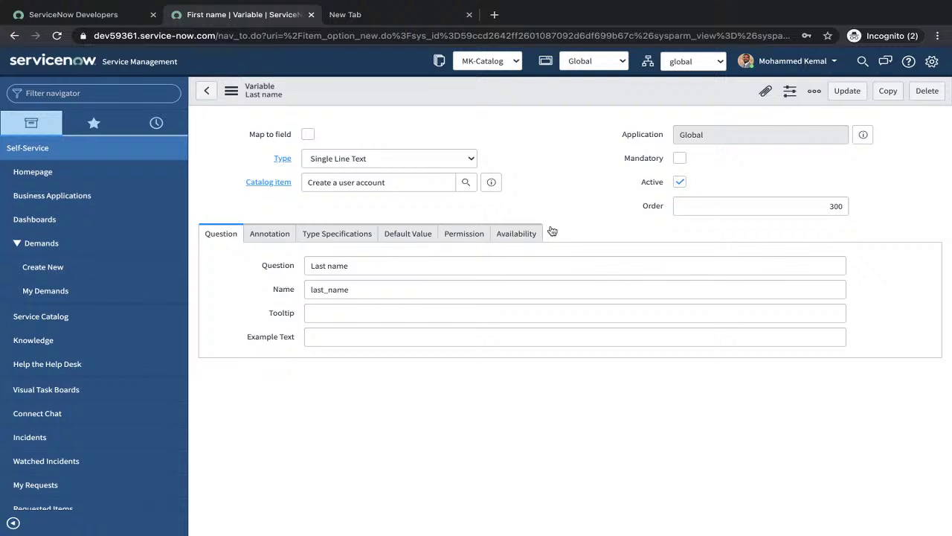
{"action": "left_click", "coordinate": [847, 91]}
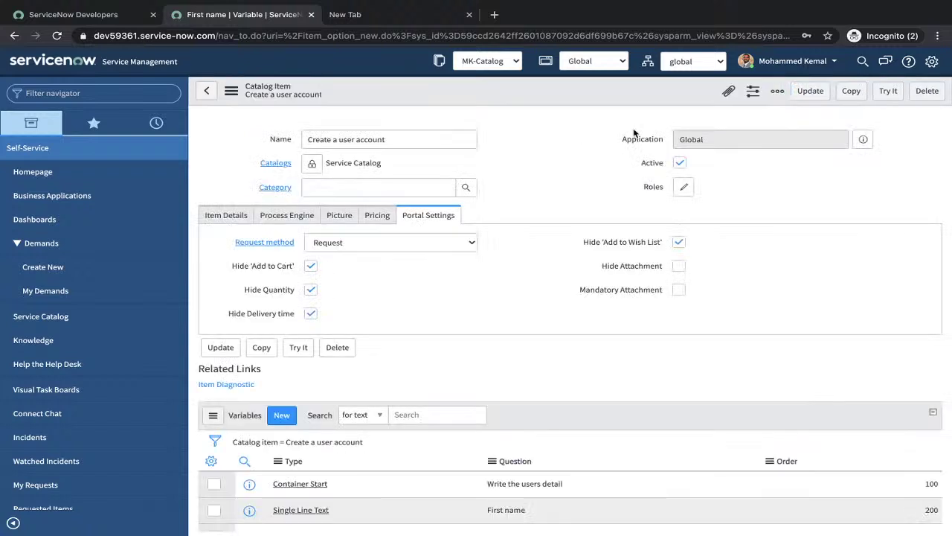
- Preview the catalog item with Try It, and collapse and expand its "Write the users detail" section
{"action": "left_click", "coordinate": [888, 91]}
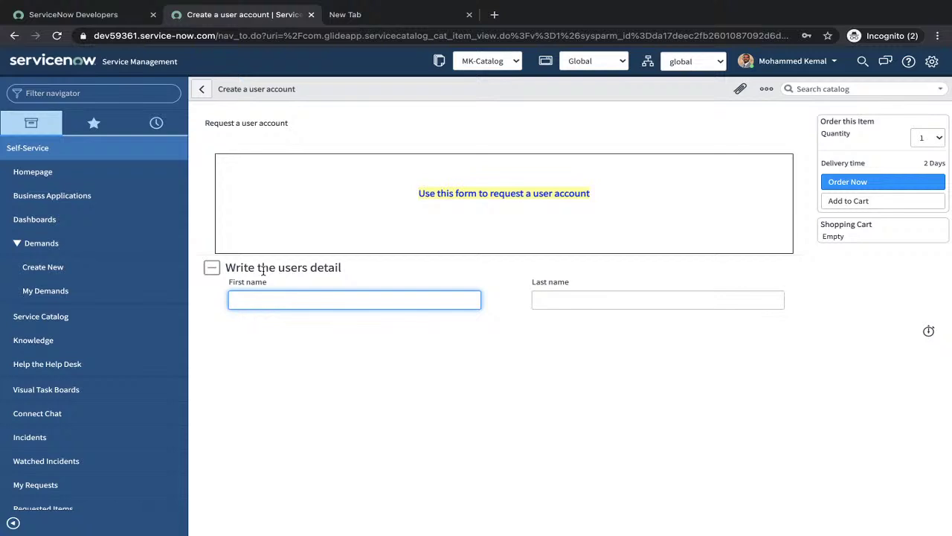
{"action": "left_click", "coordinate": [219, 271]}
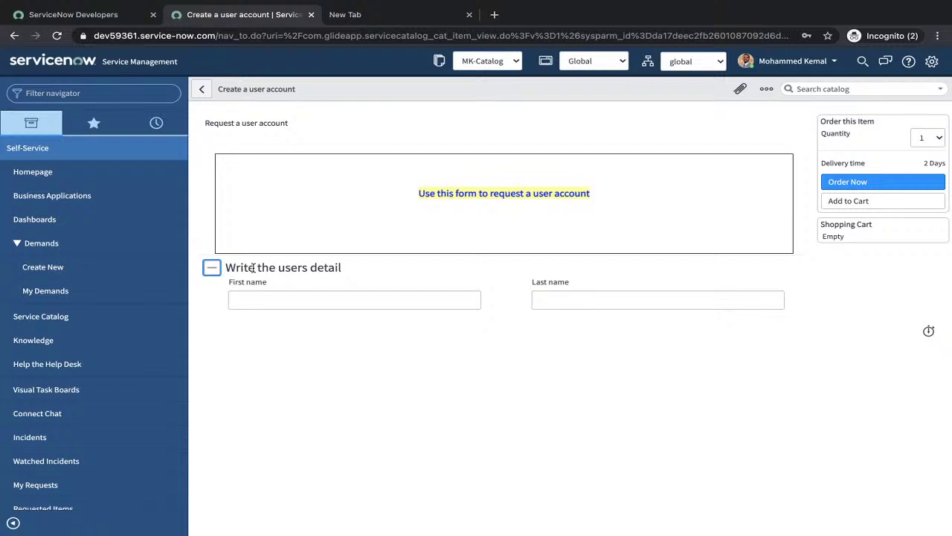
{"action": "left_click_drag", "start_coordinate": [303, 269], "coordinate": [220, 275]}
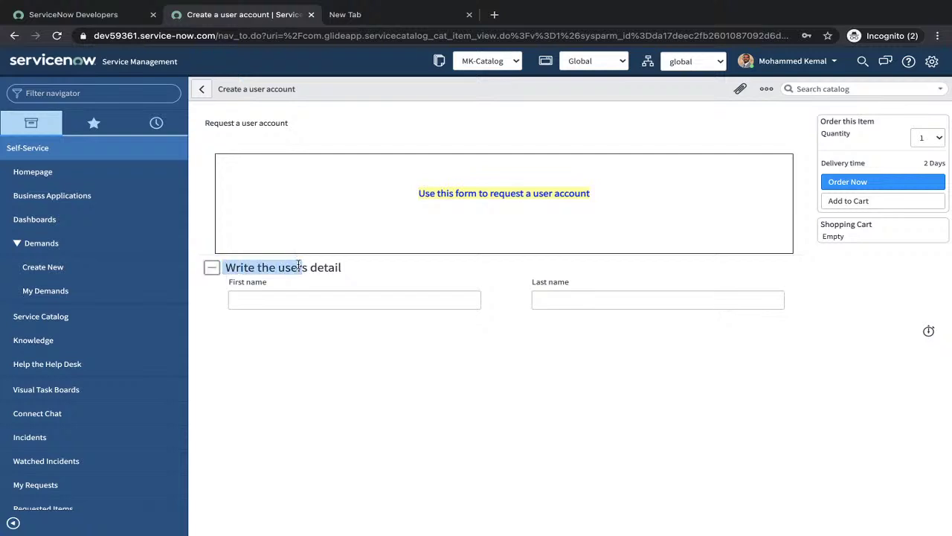
{"action": "left_click", "coordinate": [353, 271]}
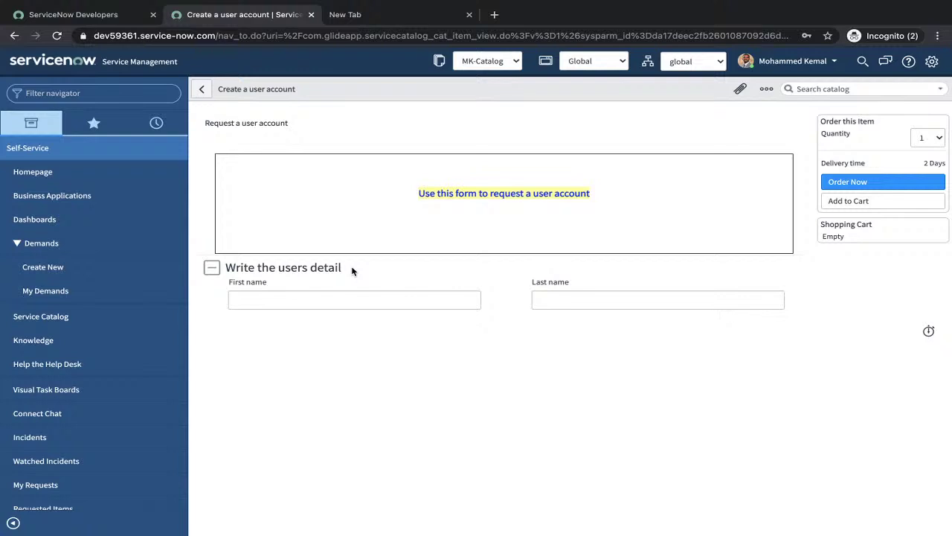
{"action": "triple_click", "coordinate": [354, 271]}
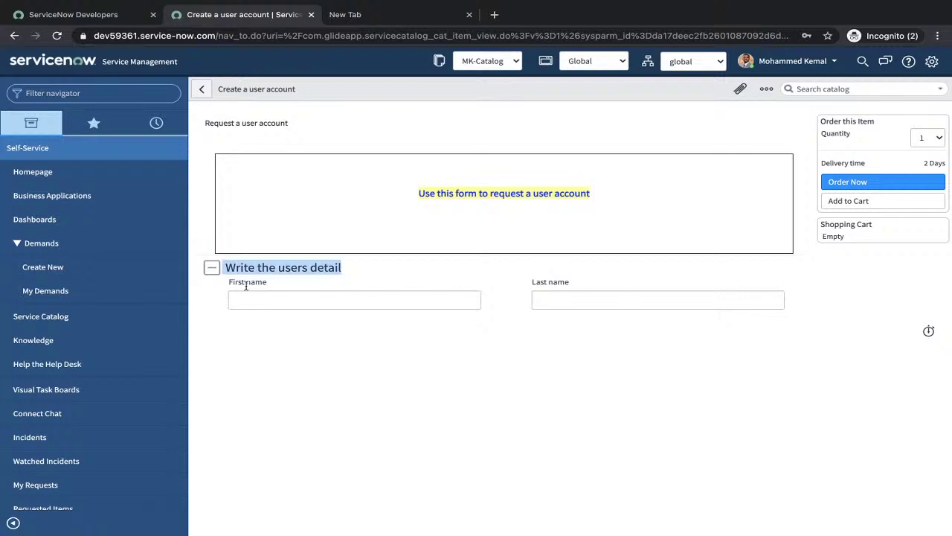
{"action": "left_click", "coordinate": [212, 268]}
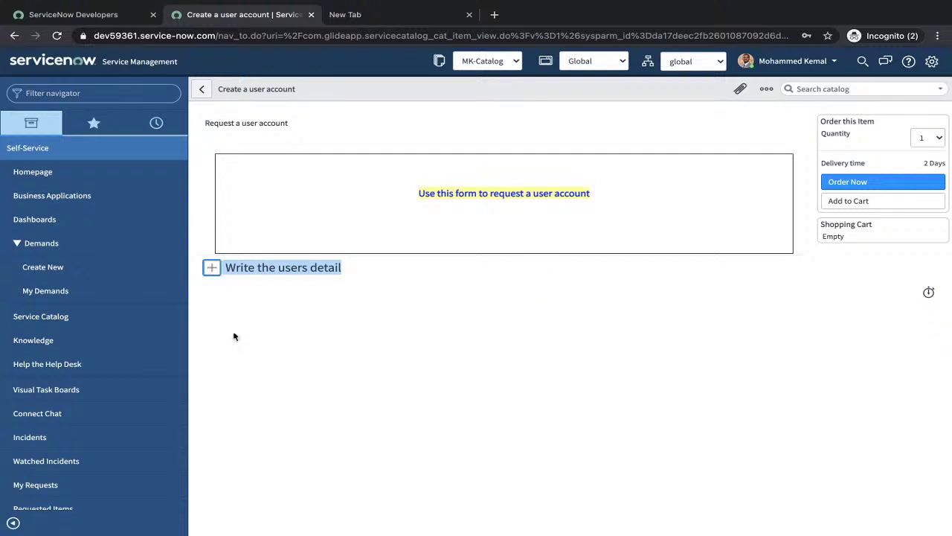
{"action": "left_click", "coordinate": [212, 268]}
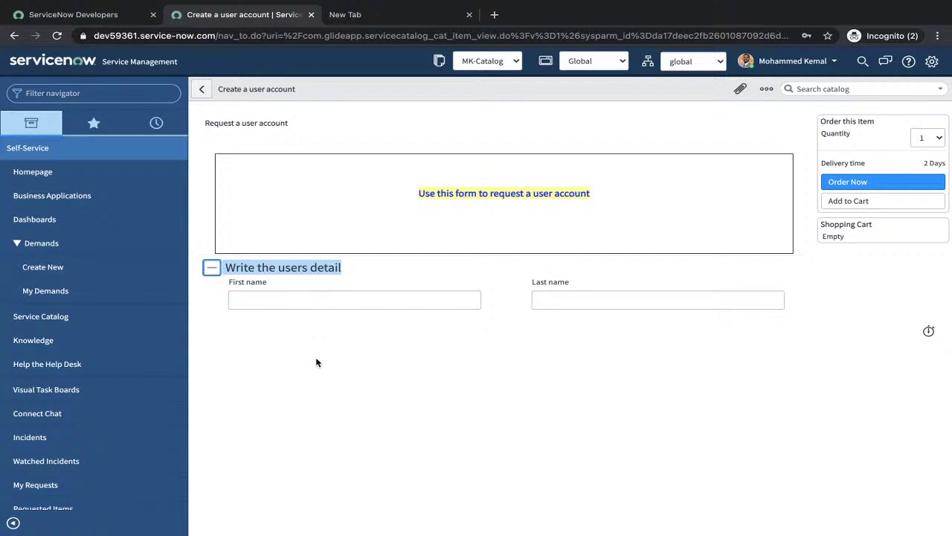
- Fill in the person's first and last name, order the item now, and expand the stages of the submitted request
{"action": "left_click", "coordinate": [264, 298]}
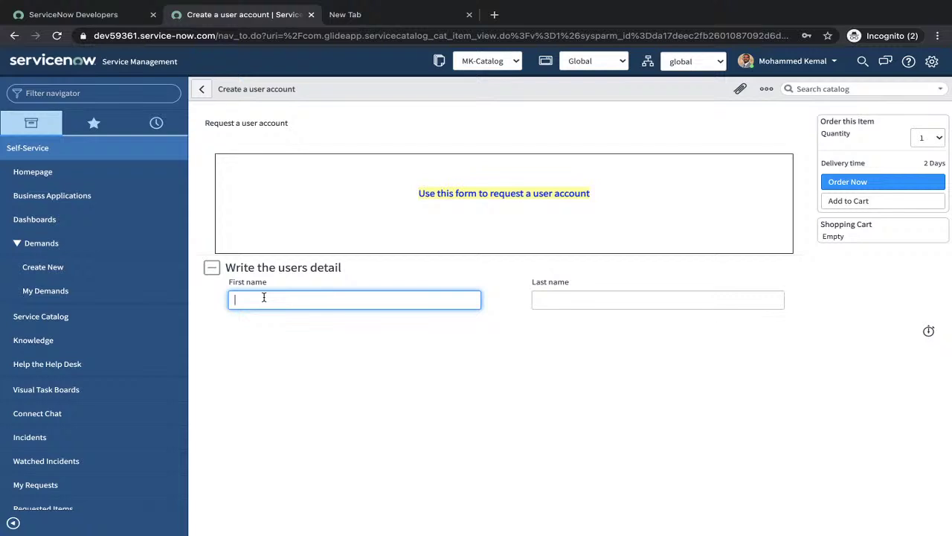
{"action": "type", "text": "Moh"}
{"action": "left_click", "coordinate": [557, 300]}
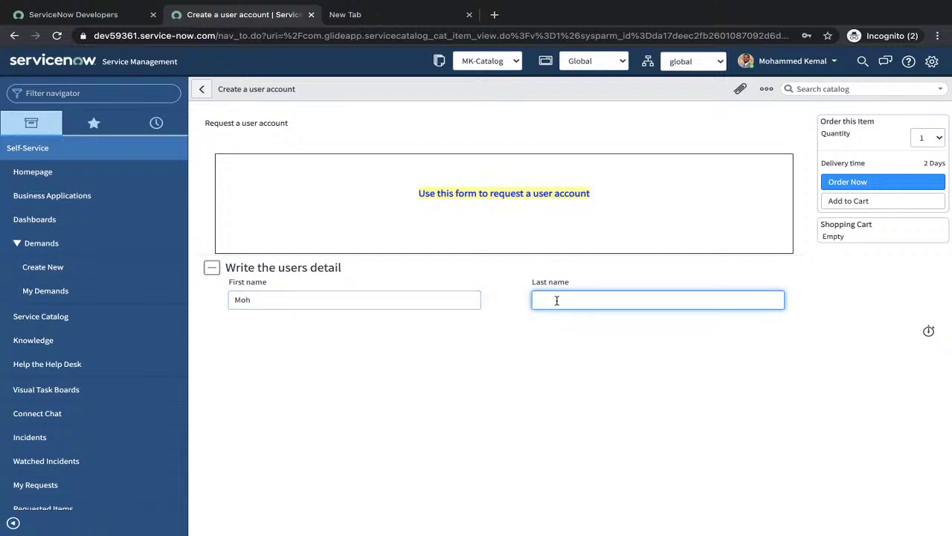
{"action": "type", "text": "Kemal"}
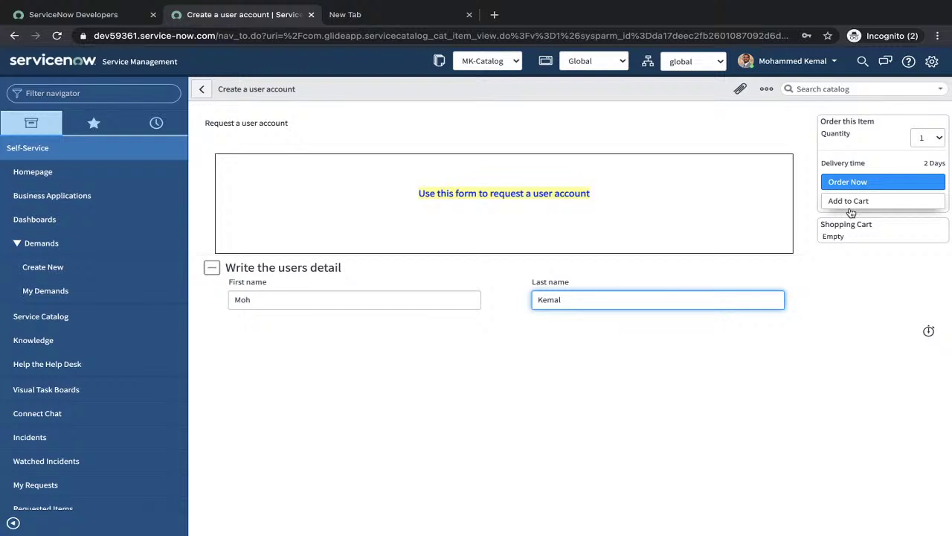
{"action": "left_click", "coordinate": [875, 183]}
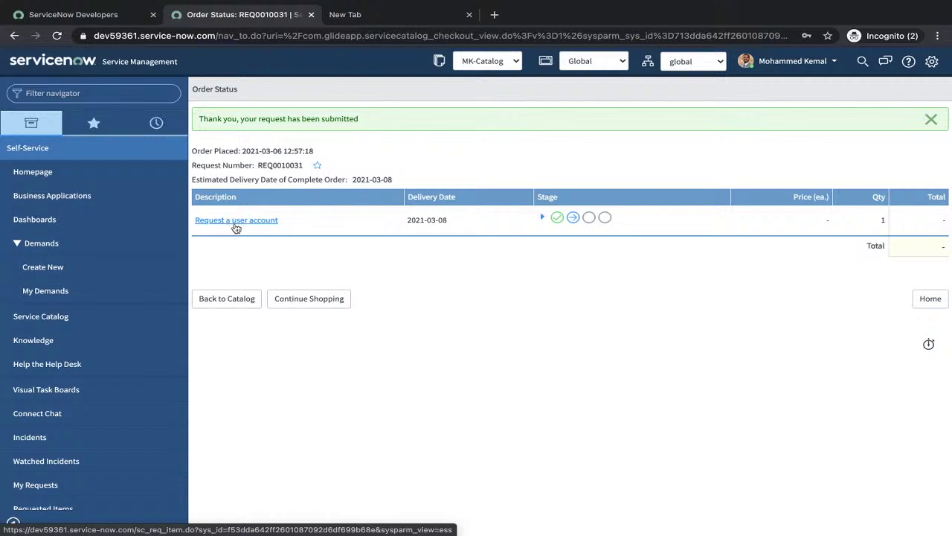
{"action": "left_click", "coordinate": [544, 218]}
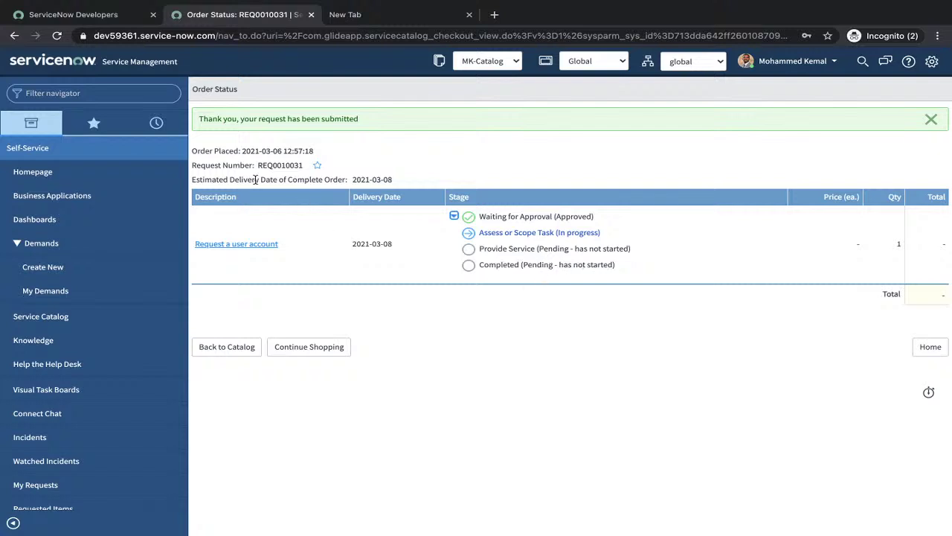
- Return to the "Create a user account" catalog item record through the recently visited pages
{"action": "left_click", "coordinate": [156, 124]}
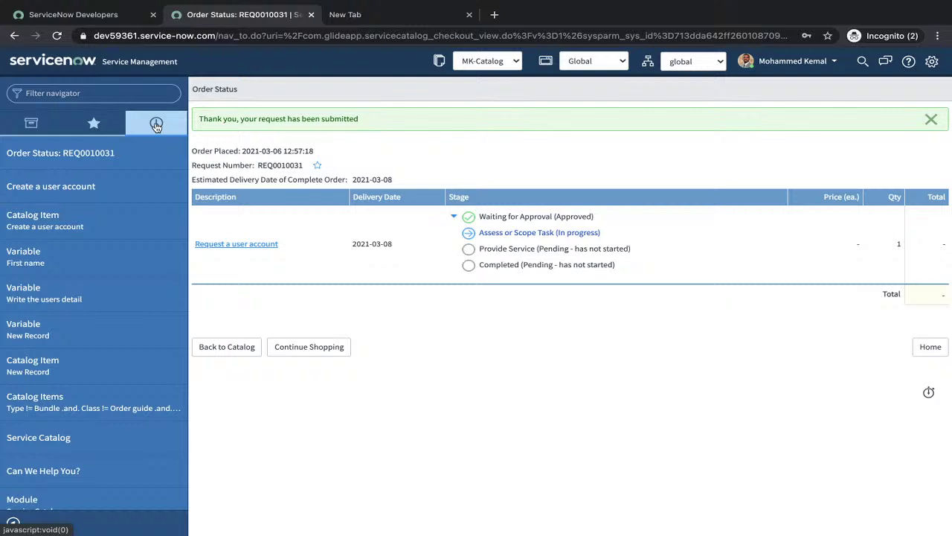
{"action": "left_click", "coordinate": [63, 193]}
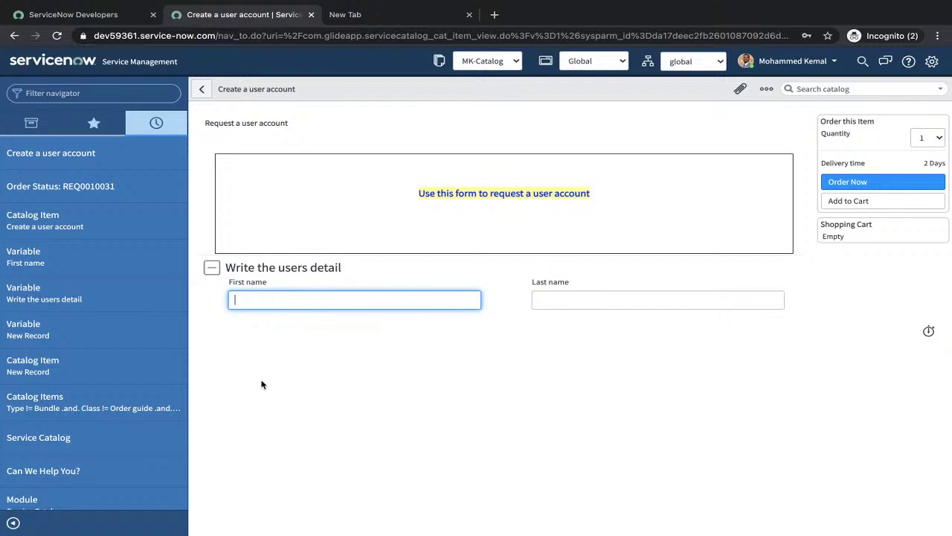
{"action": "left_click", "coordinate": [35, 228]}
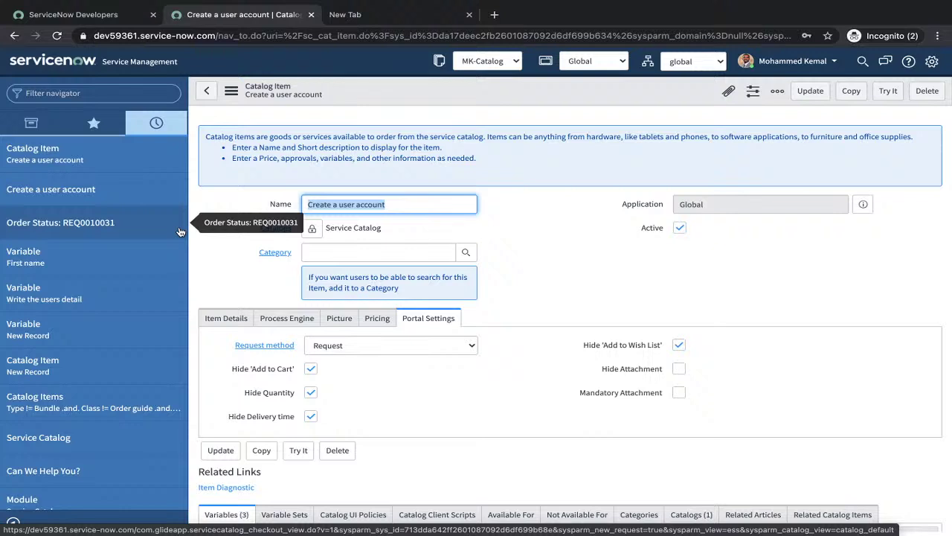
- Start a new Reference variable with the question "Select the approprate team" and the name select_the_approprate_team
{"action": "scroll", "coordinate": [358, 327], "scroll_direction": "down", "scroll_amount": 3}
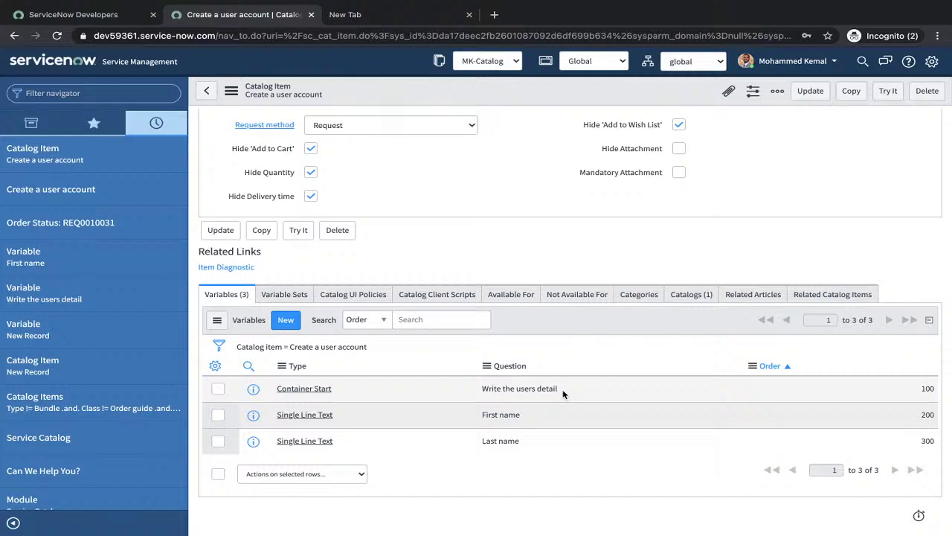
{"action": "left_click", "coordinate": [287, 324]}
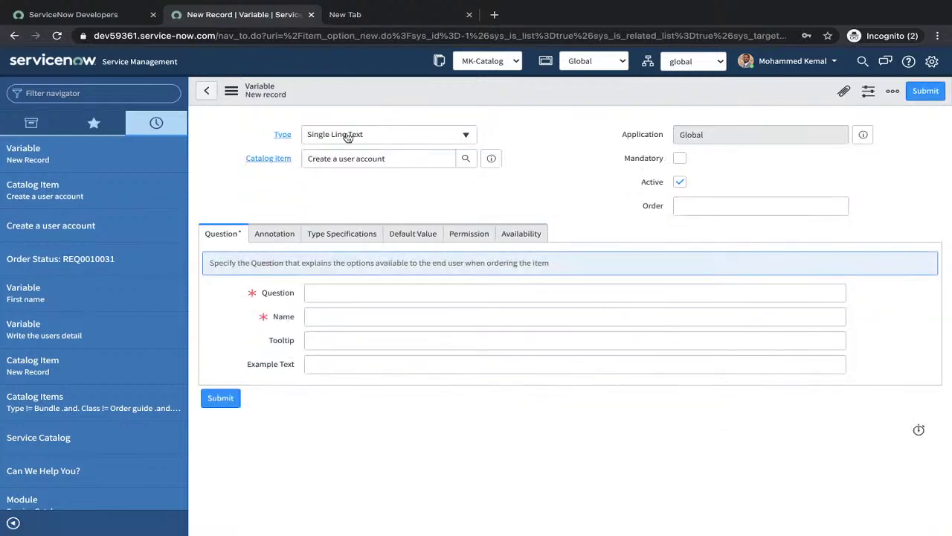
{"action": "left_click", "coordinate": [348, 137]}
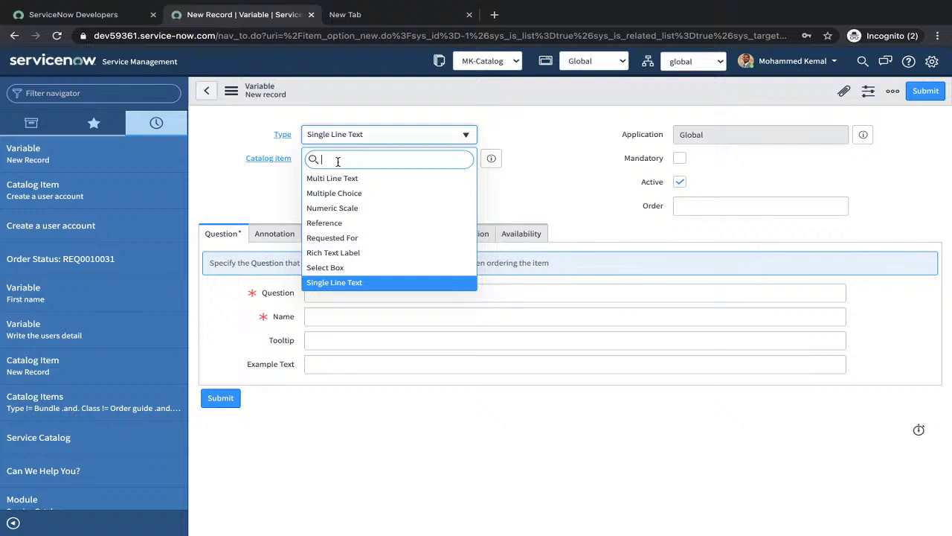
{"action": "left_click", "coordinate": [324, 223]}
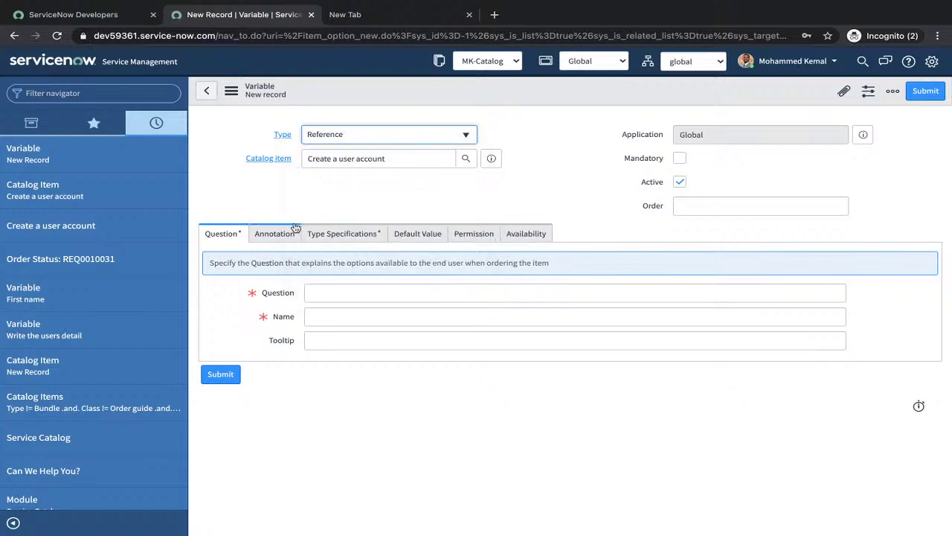
{"action": "left_click", "coordinate": [318, 298]}
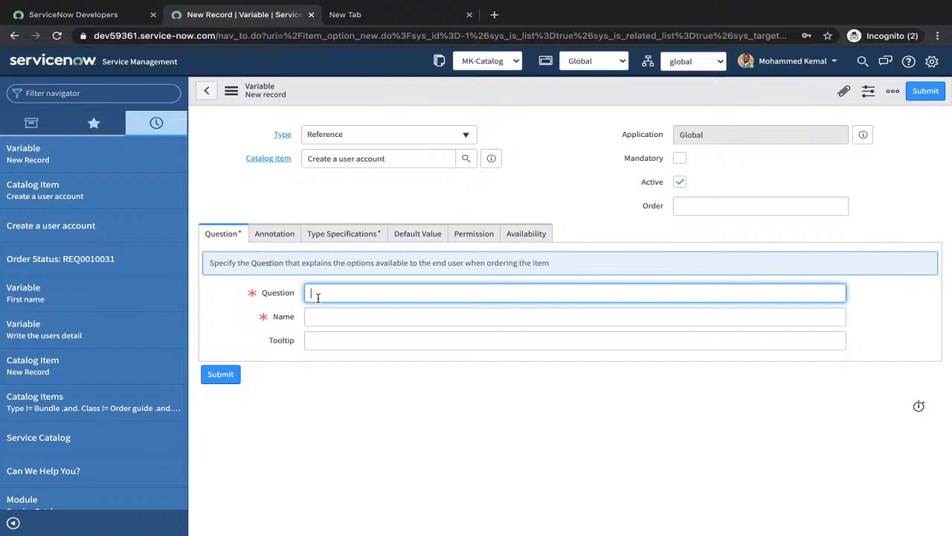
{"action": "type", "text": "Select the approprate team"}
{"action": "left_click", "coordinate": [447, 320]}
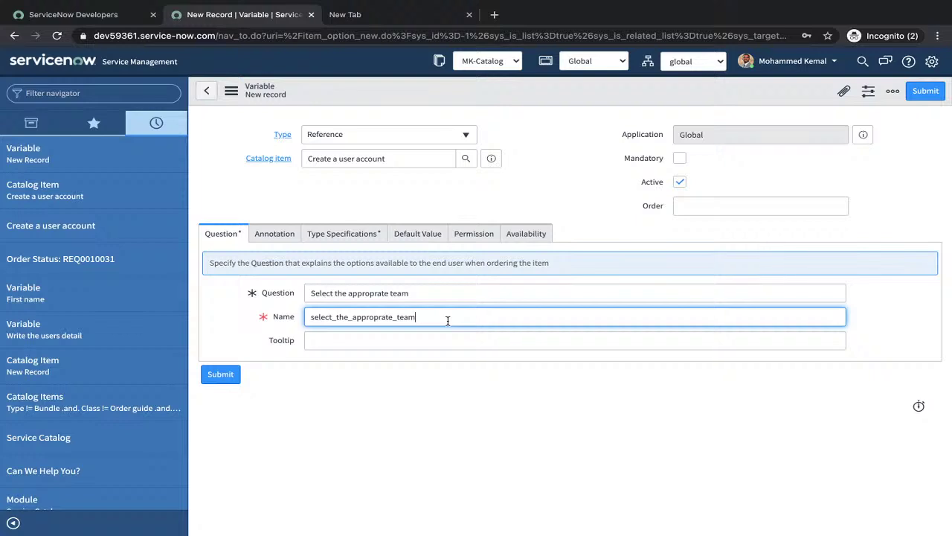
- Examine the new variable's type specifications and available reference tables, and recheck its question and name
{"action": "left_click", "coordinate": [336, 235]}
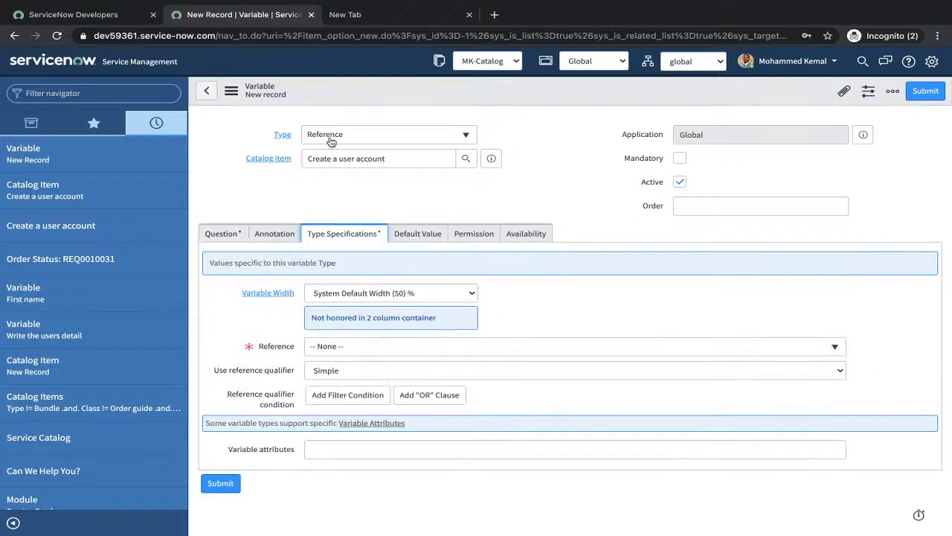
{"action": "scroll", "coordinate": [405, 298], "scroll_direction": "down", "scroll_amount": 1}
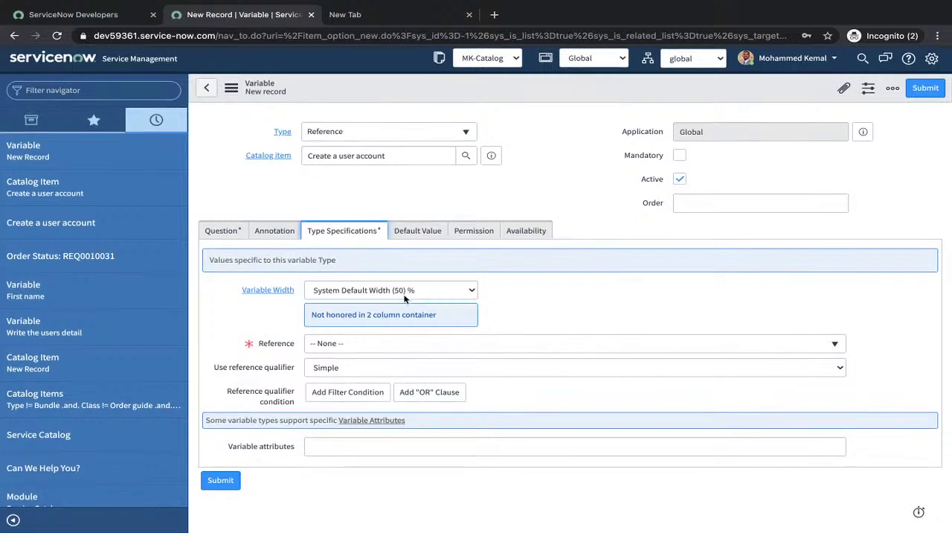
{"action": "scroll", "coordinate": [365, 352], "scroll_direction": "up", "scroll_amount": 1}
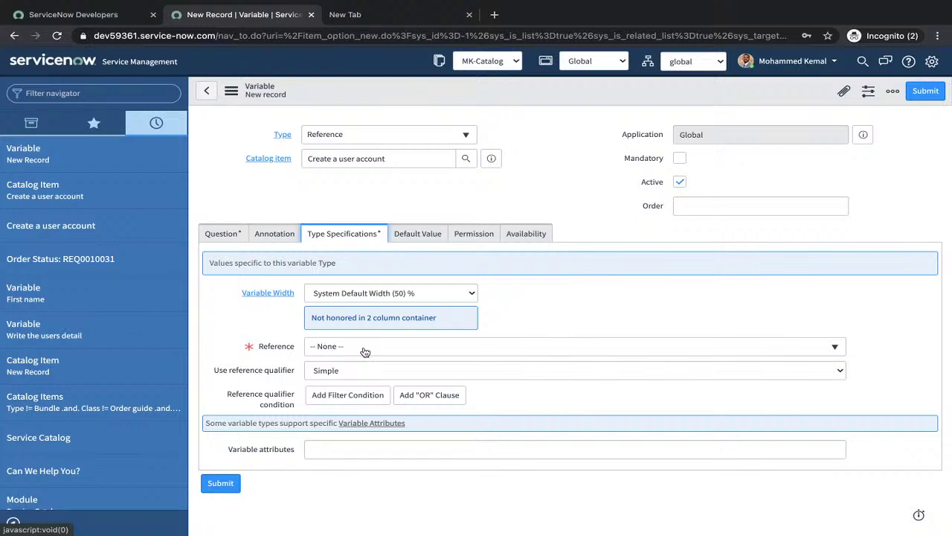
{"action": "left_click", "coordinate": [366, 348]}
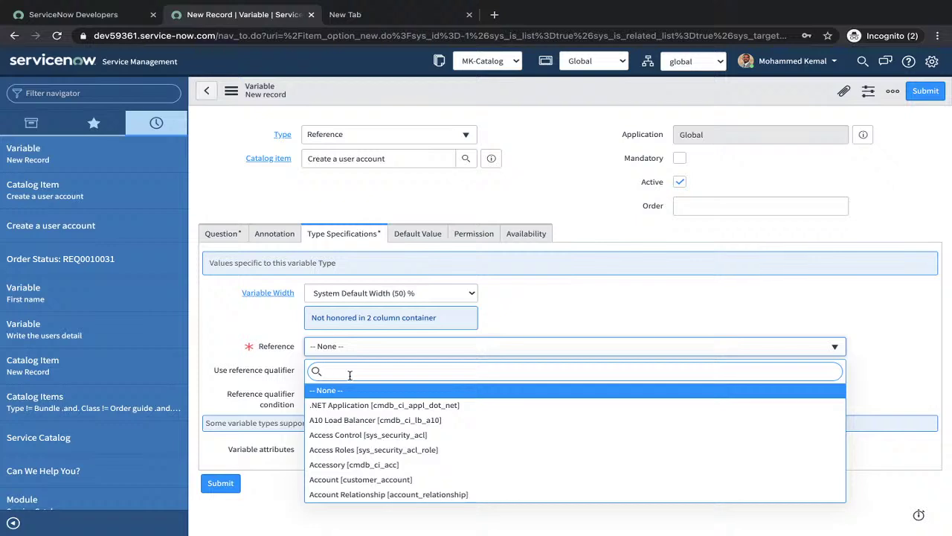
{"action": "left_click", "coordinate": [224, 242]}
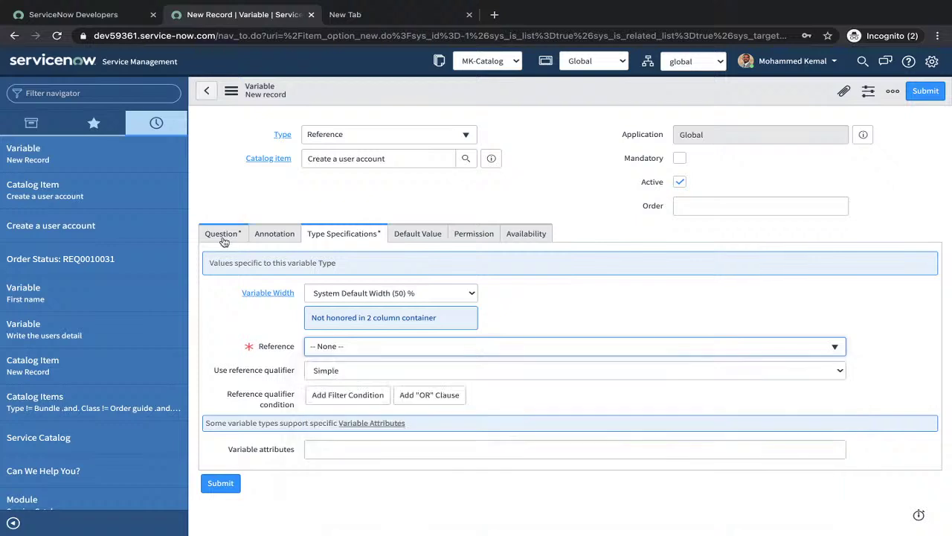
{"action": "left_click", "coordinate": [224, 242]}
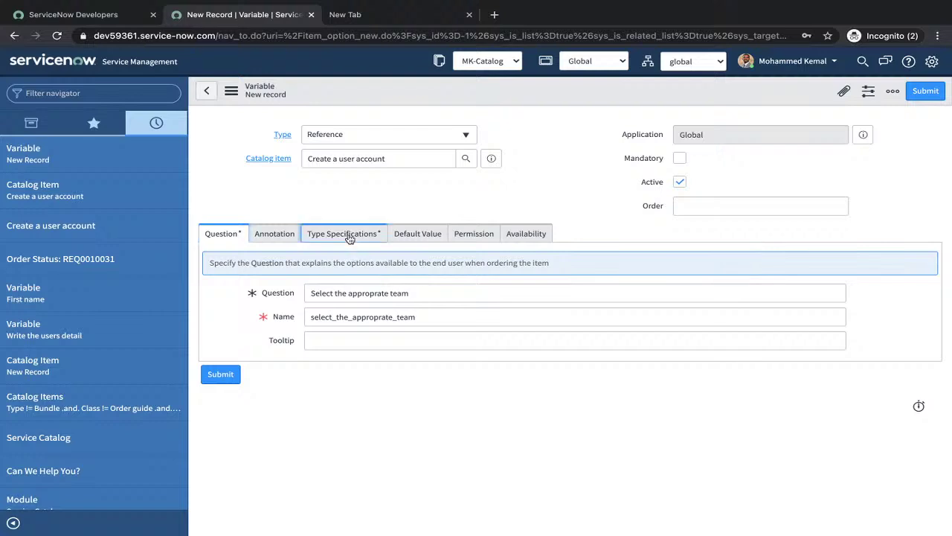
- Set the variable's reference table to Group [sys_user_group] in its type specifications
{"action": "left_click", "coordinate": [350, 237]}
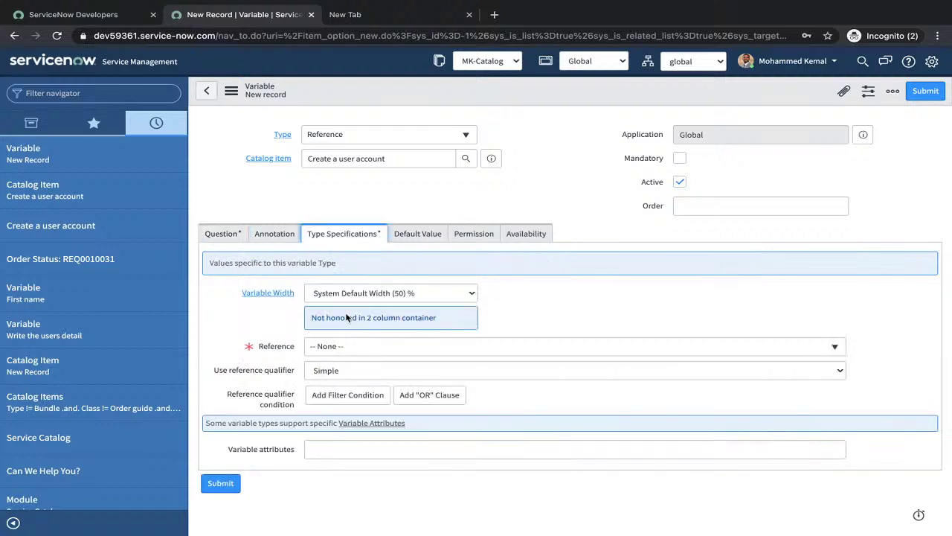
{"action": "left_click", "coordinate": [335, 346]}
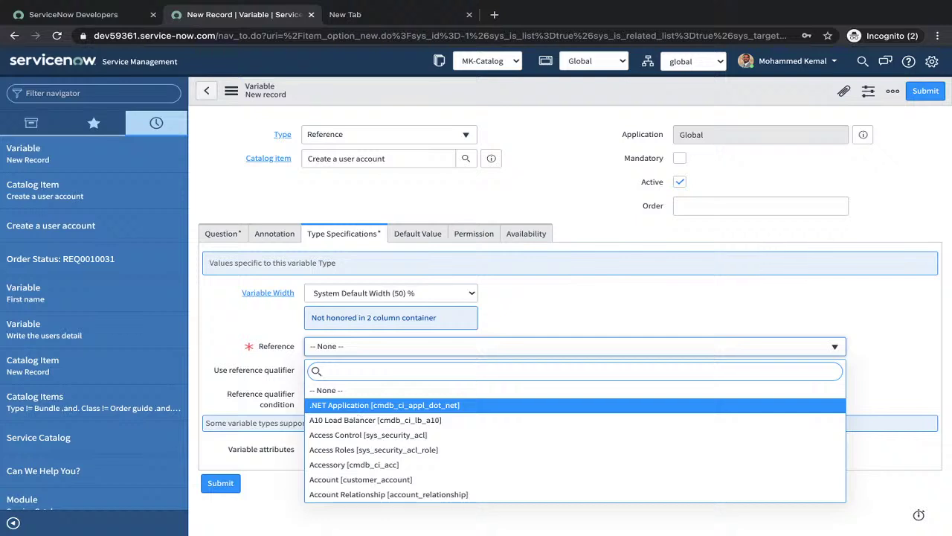
{"action": "type", "text": "sys_us"}
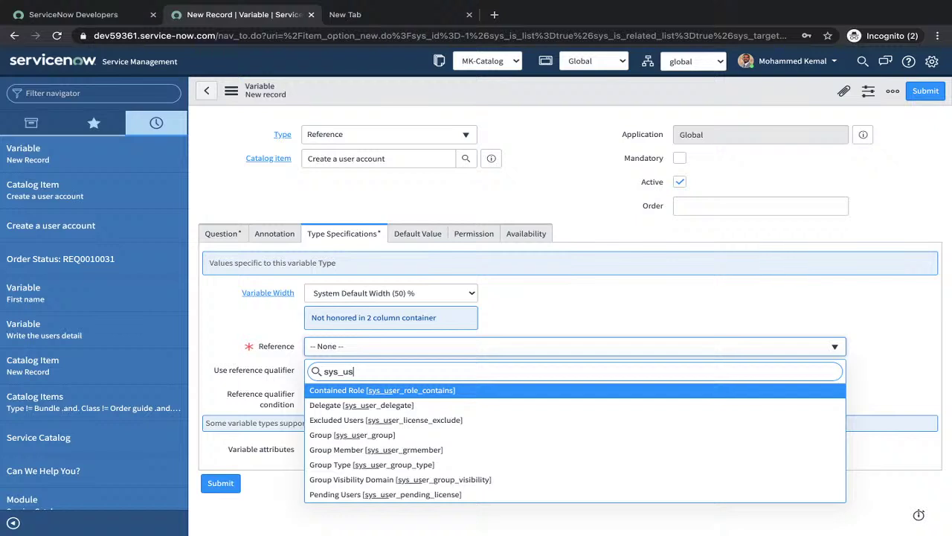
{"action": "type", "text": "er_grou"}
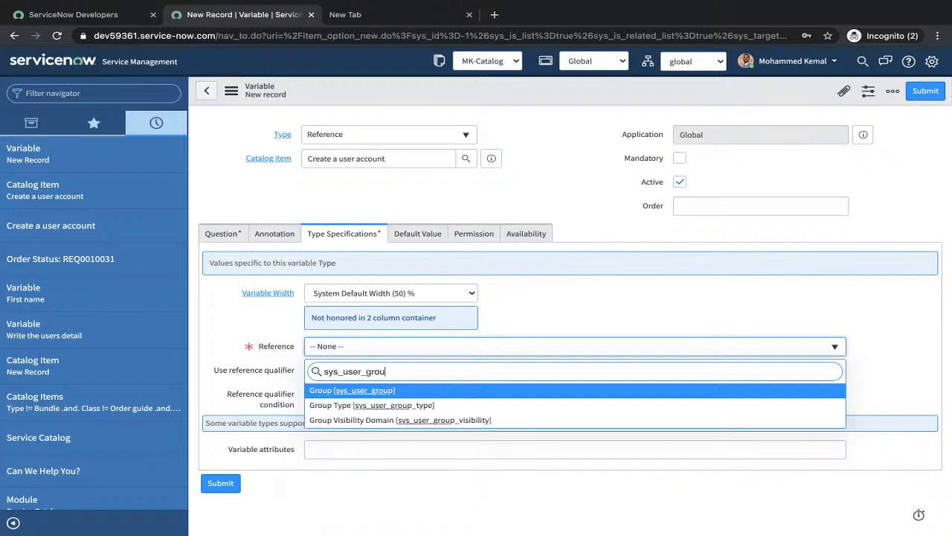
{"action": "type", "text": "p]"}
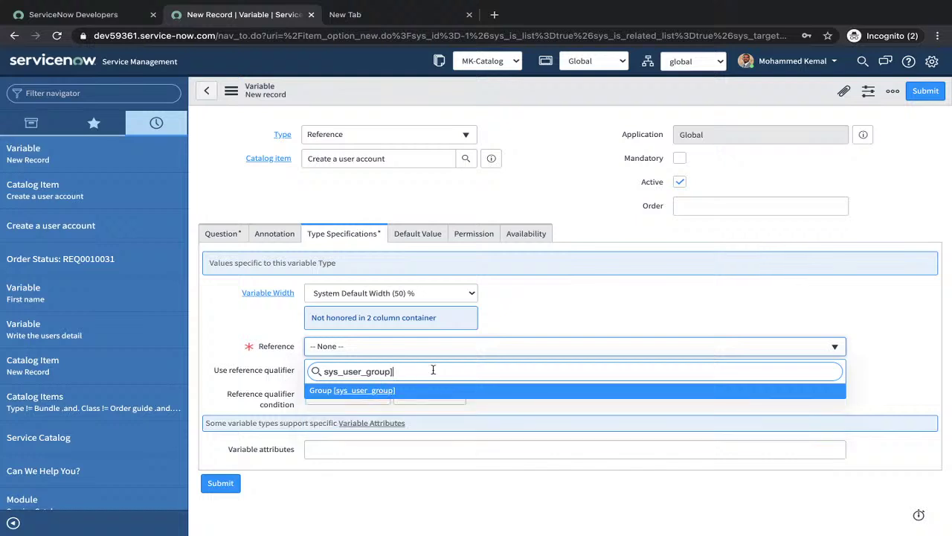
{"action": "key", "text": "BackSpace"}
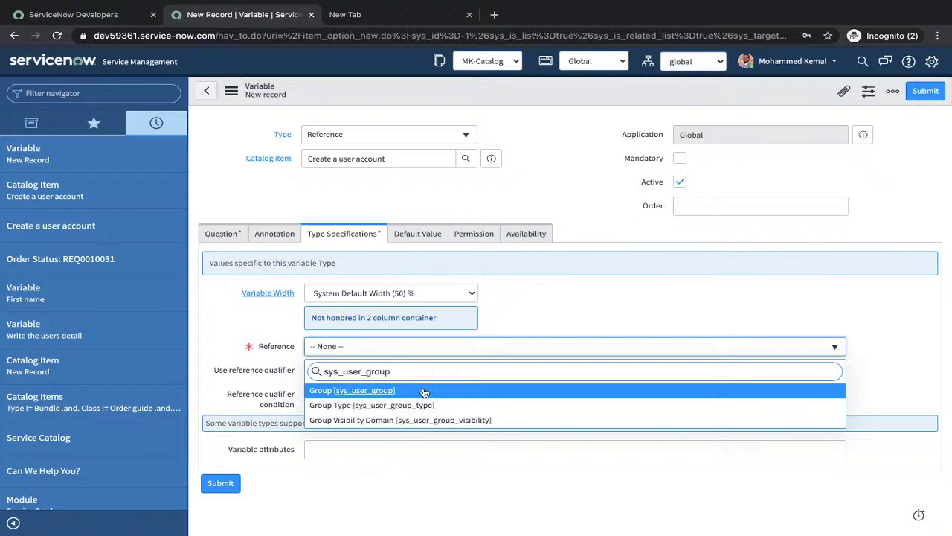
{"action": "type", "text": "]"}
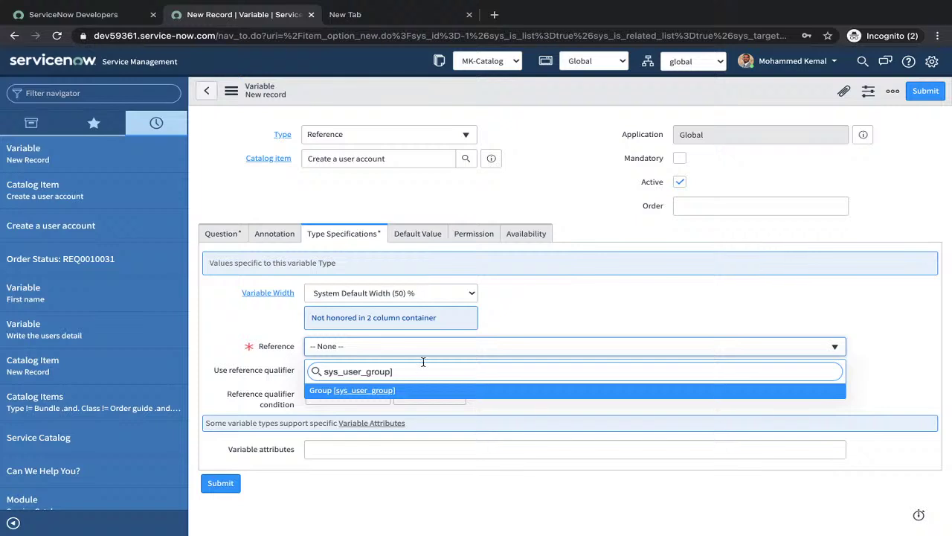
{"action": "left_click", "coordinate": [366, 393]}
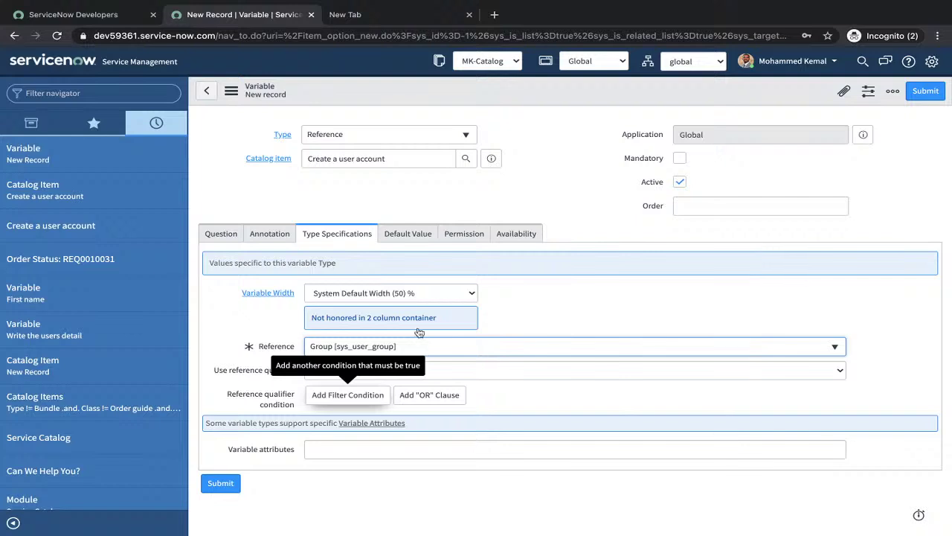
- Add a reference qualifier condition requiring that Active is true
{"action": "left_click", "coordinate": [308, 394]}
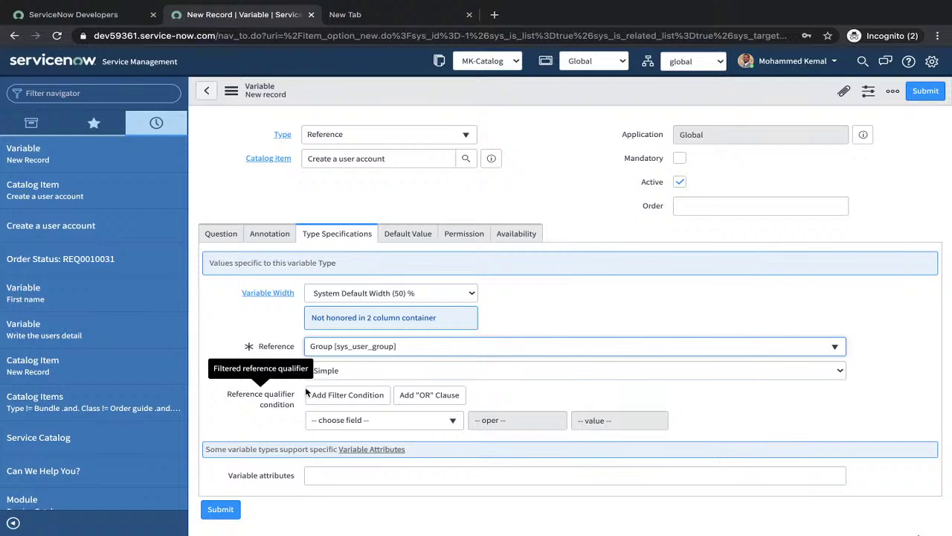
{"action": "left_click", "coordinate": [349, 424]}
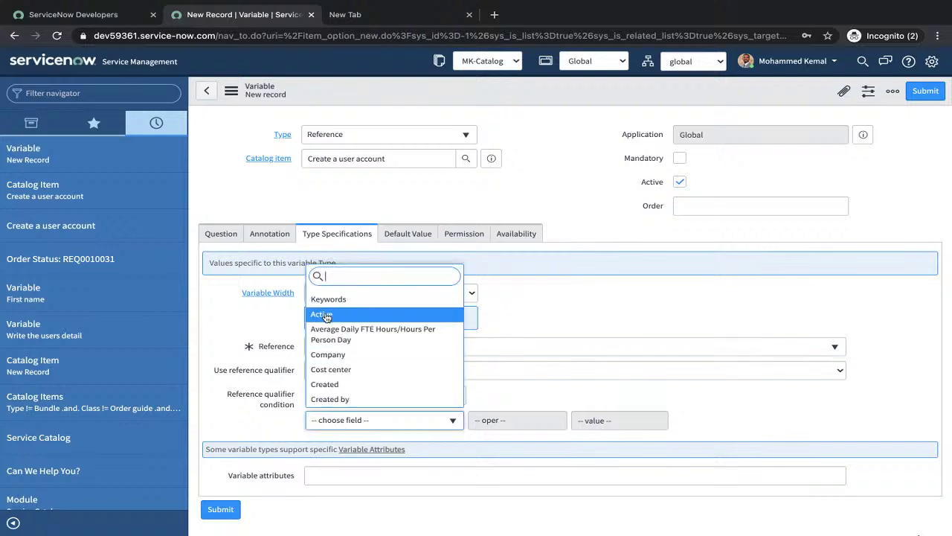
{"action": "left_click", "coordinate": [372, 424]}
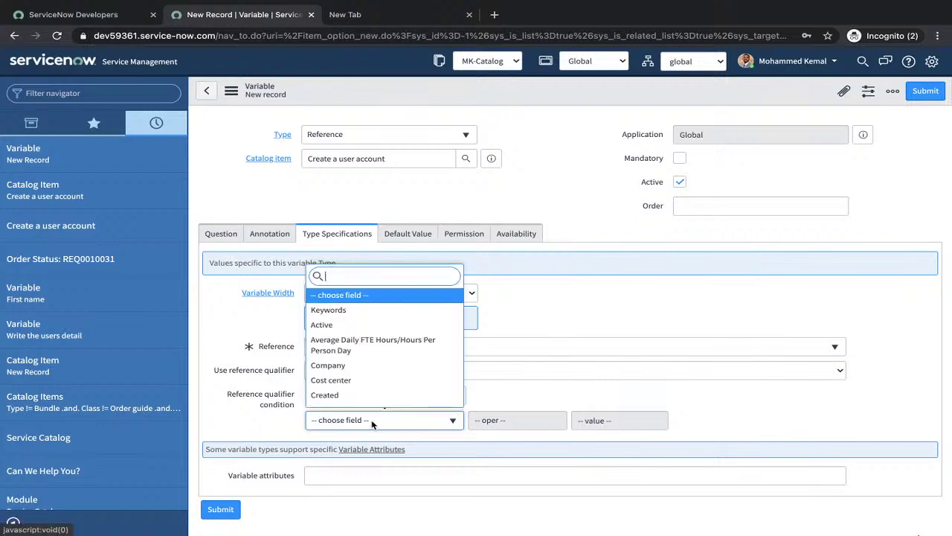
{"action": "left_click", "coordinate": [321, 325]}
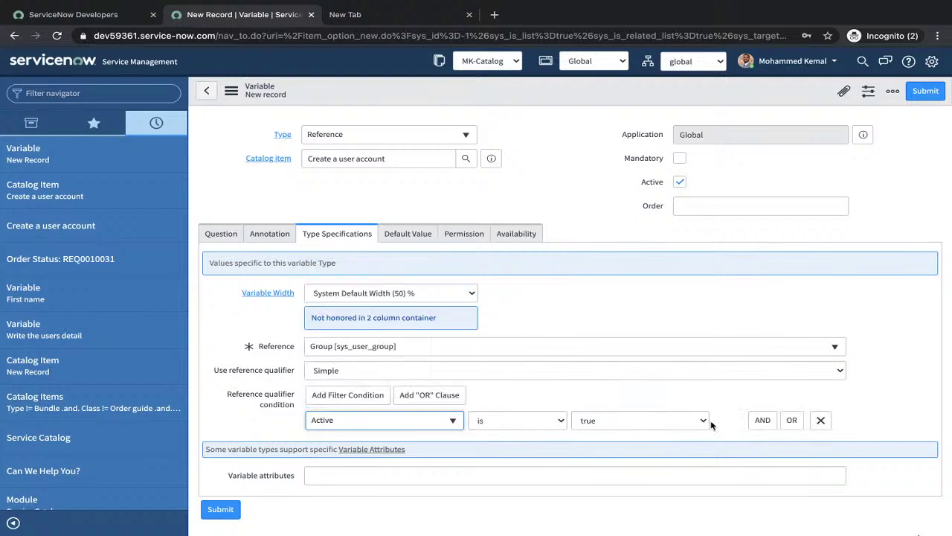
- Try a second reference qualifier condition on the group's Type field and remove that condition again
{"action": "left_click", "coordinate": [763, 419]}
{"action": "left_click", "coordinate": [439, 467]}
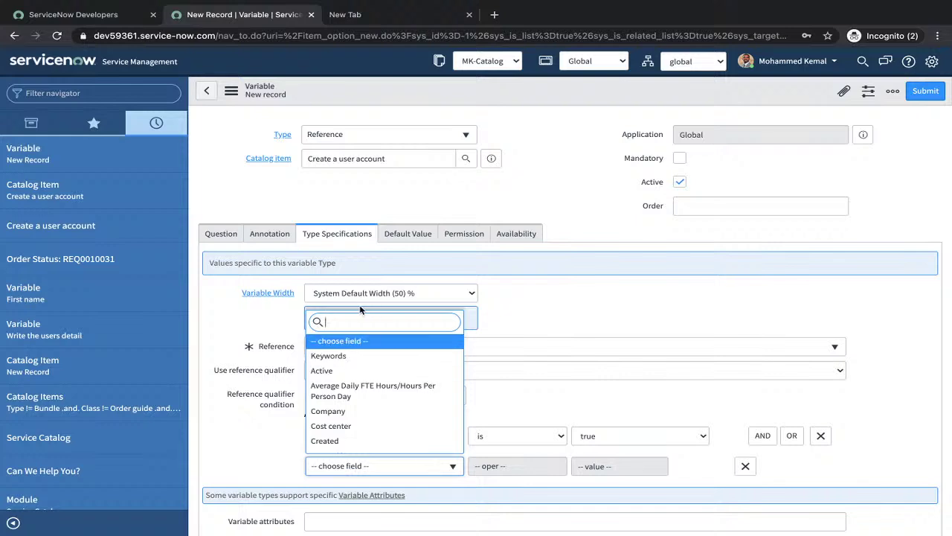
{"action": "type", "text": "type"}
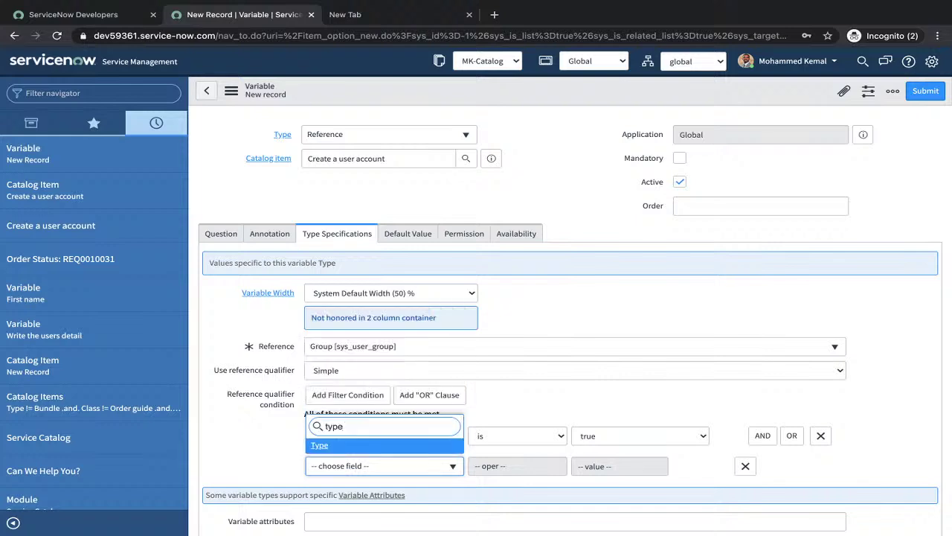
{"action": "left_click", "coordinate": [319, 446]}
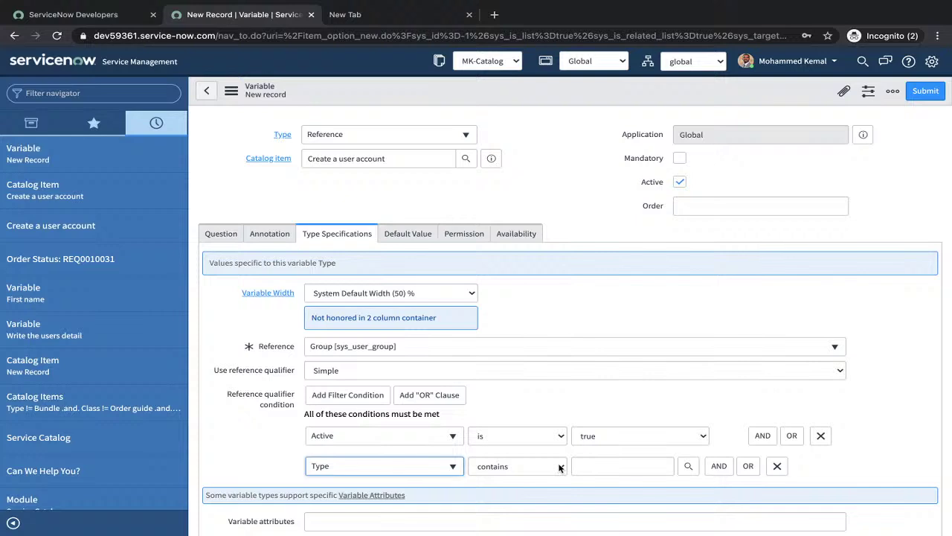
{"action": "left_click", "coordinate": [558, 467]}
{"action": "left_click", "coordinate": [495, 465]}
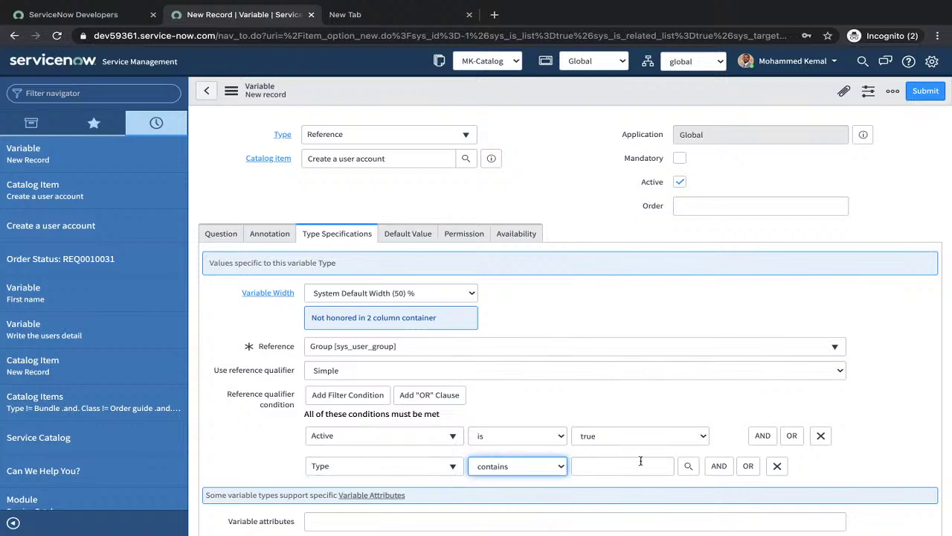
{"action": "left_click", "coordinate": [560, 466]}
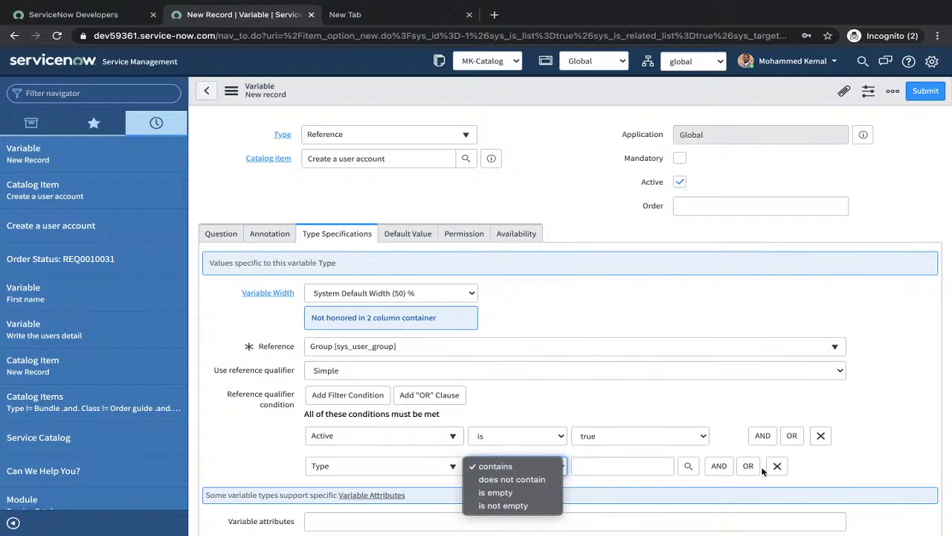
{"action": "left_click", "coordinate": [778, 466]}
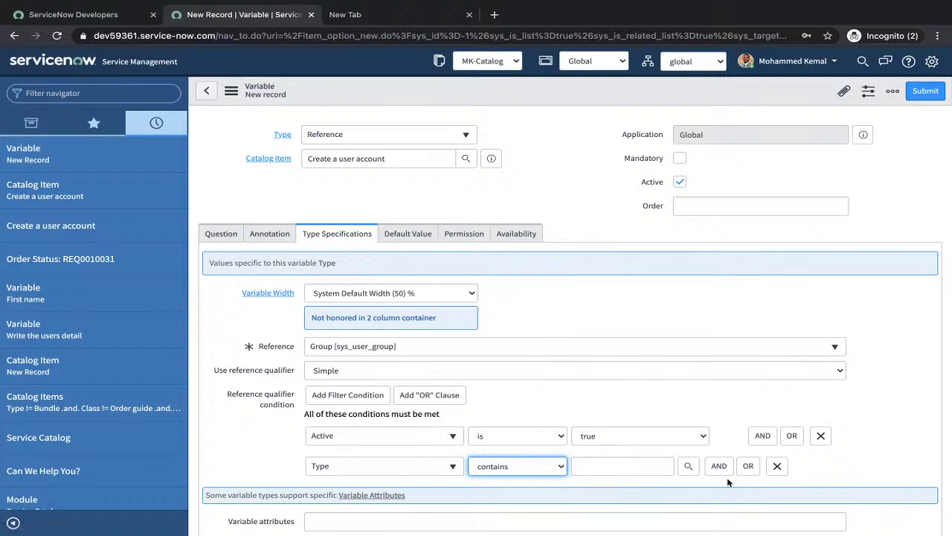
{"action": "left_click", "coordinate": [777, 467]}
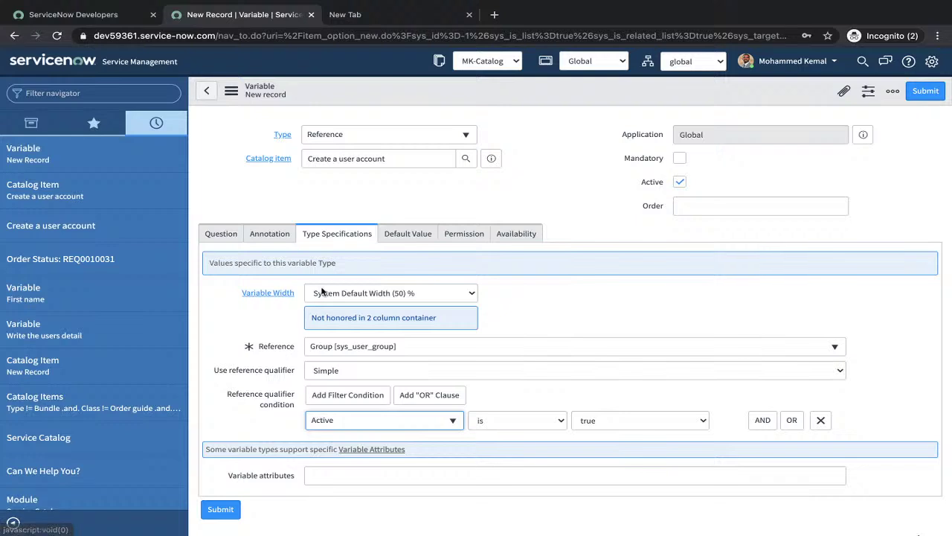
- Check the team variable's default value, permission and availability, and save it with order 400, correcting the order to 500
{"action": "left_click", "coordinate": [404, 235]}
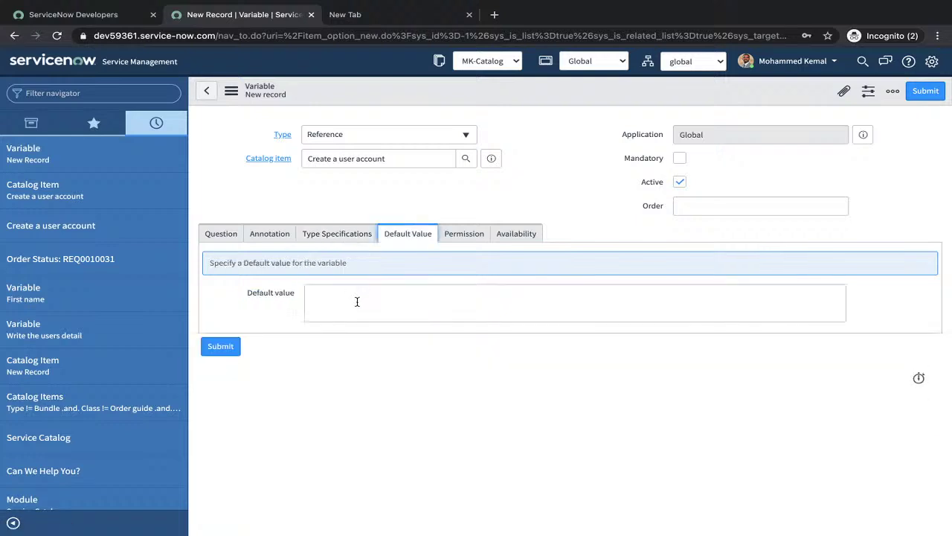
{"action": "left_click", "coordinate": [466, 238]}
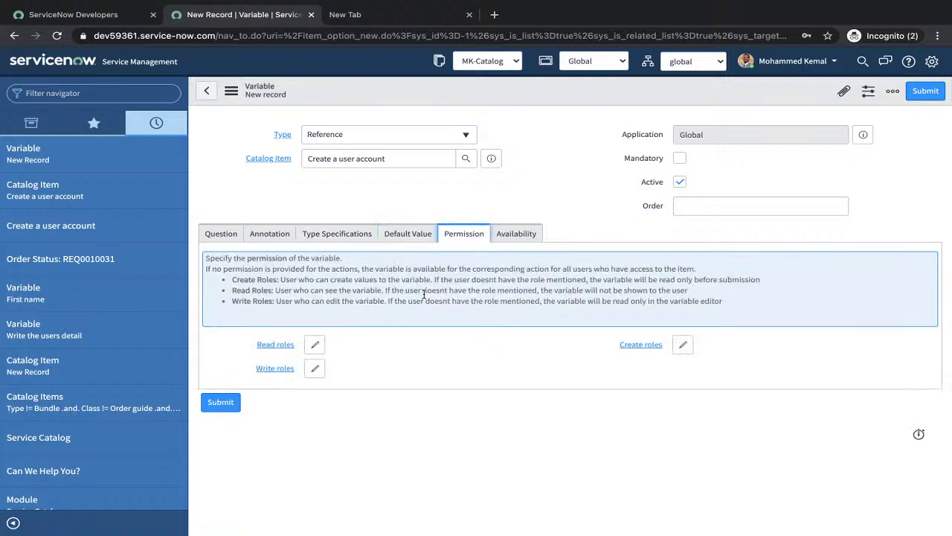
{"action": "left_click", "coordinate": [517, 234]}
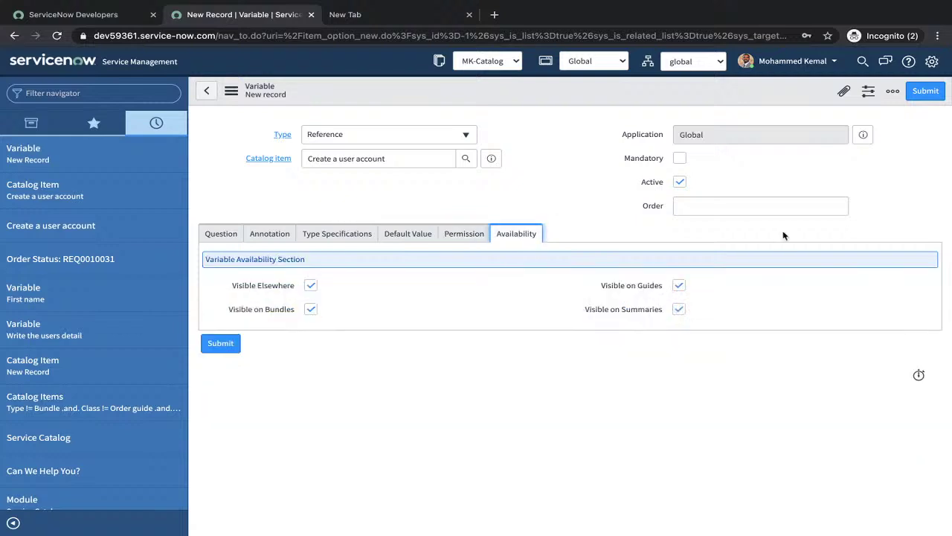
{"action": "left_click", "coordinate": [825, 204]}
{"action": "type", "text": "4"}
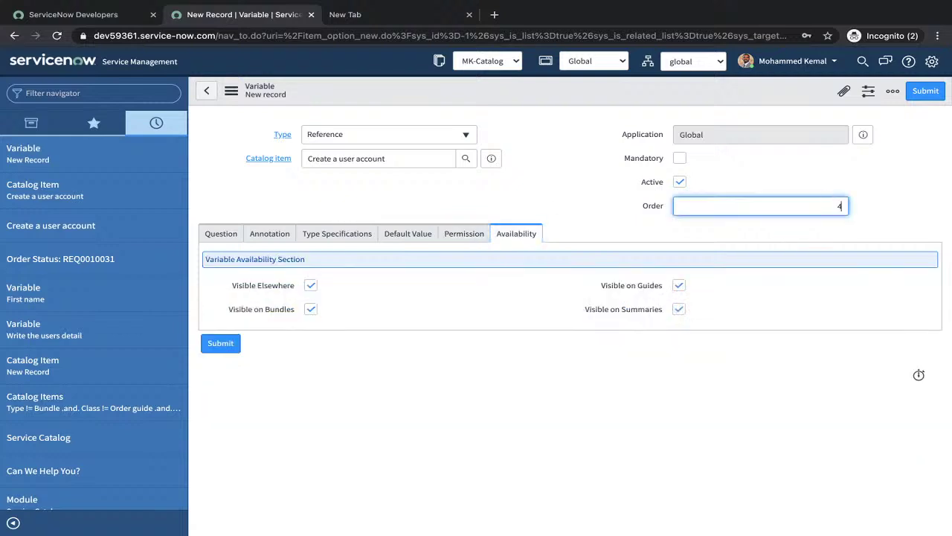
{"action": "type", "text": "00"}
{"action": "left_click", "coordinate": [231, 90]}
{"action": "left_click", "coordinate": [253, 102]}
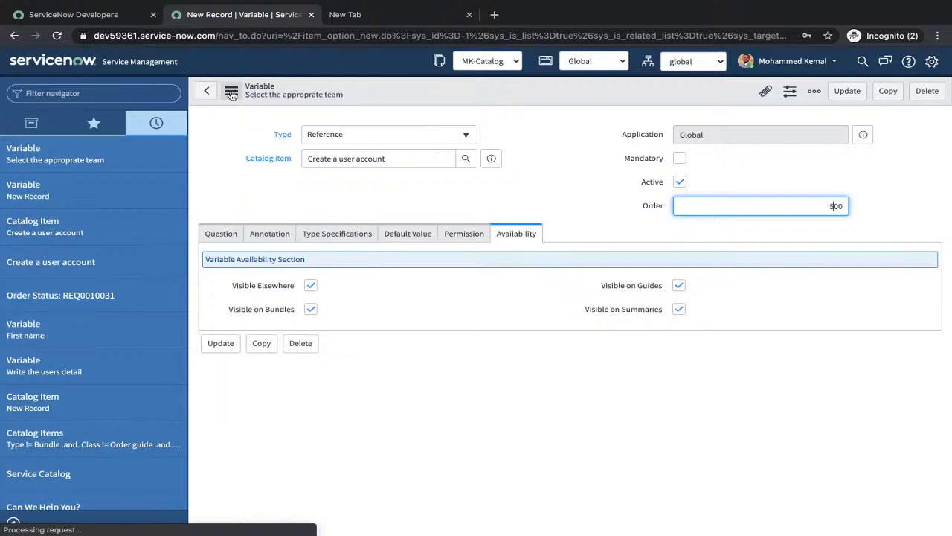
{"action": "left_click", "coordinate": [232, 92]}
{"action": "left_click", "coordinate": [256, 102]}
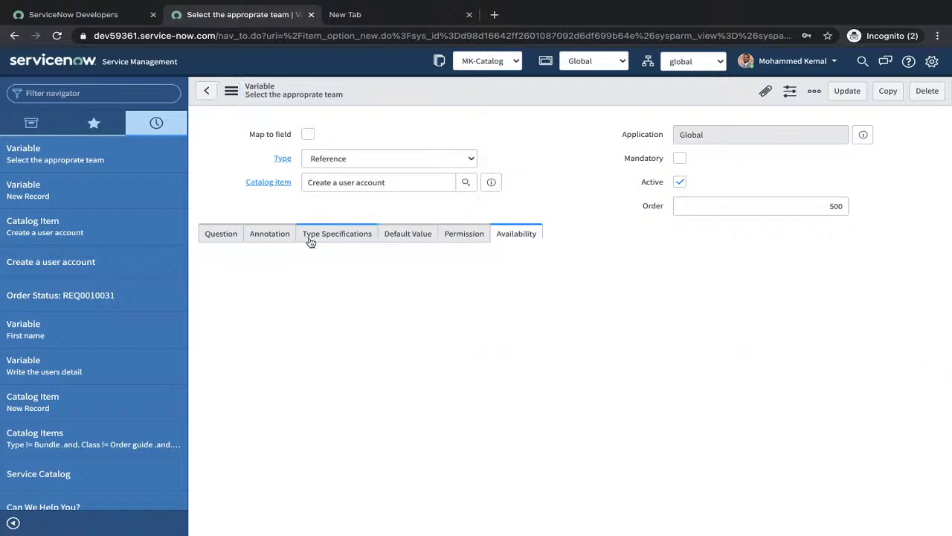
- Insert a new Container End variable with order 400 from the open team variable, keeping the new record open
{"action": "left_click", "coordinate": [328, 159]}
{"action": "left_click", "coordinate": [340, 134]}
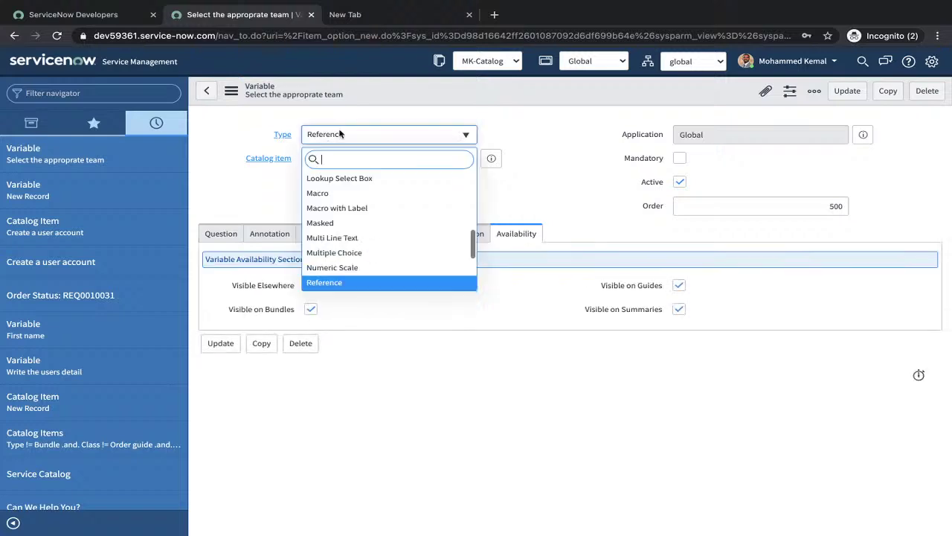
{"action": "type", "text": "cont"}
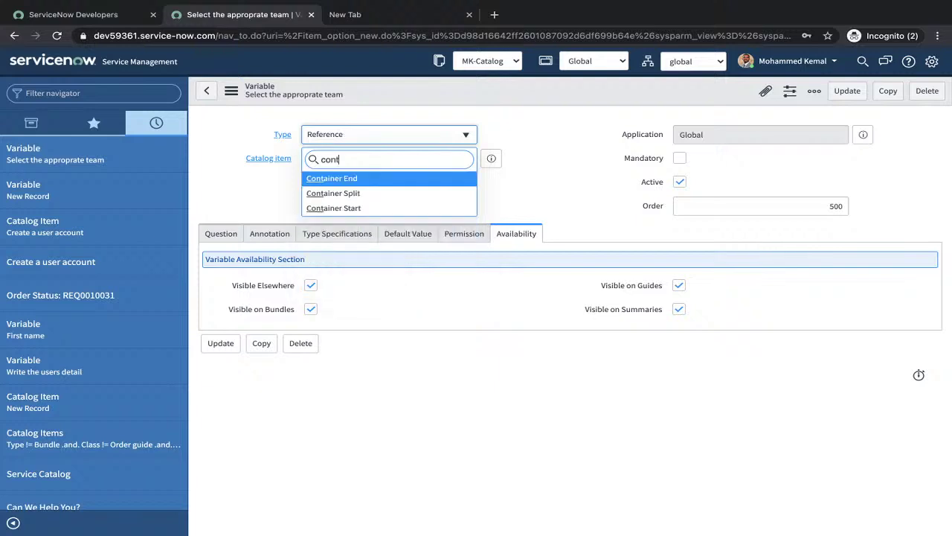
{"action": "left_click", "coordinate": [337, 180]}
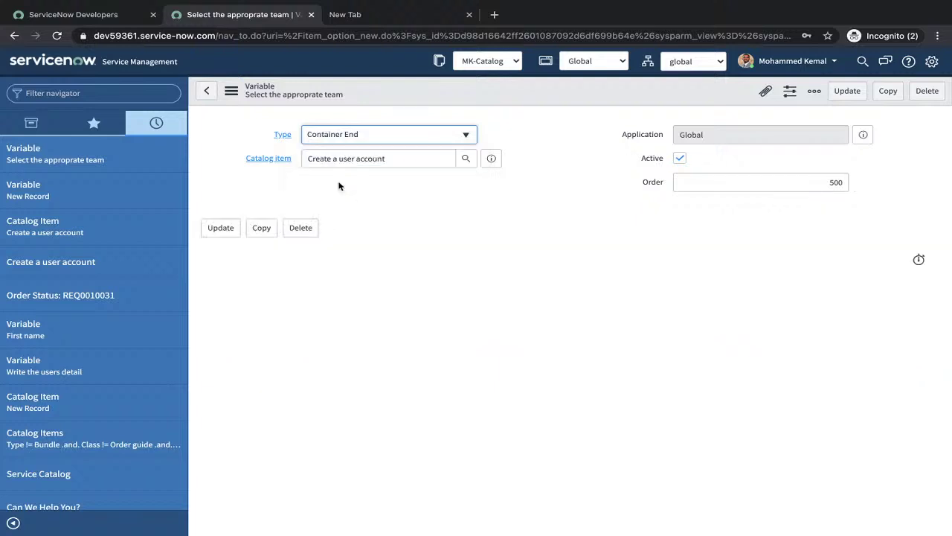
{"action": "left_click", "coordinate": [834, 181]}
{"action": "key", "text": "BackSpace"}
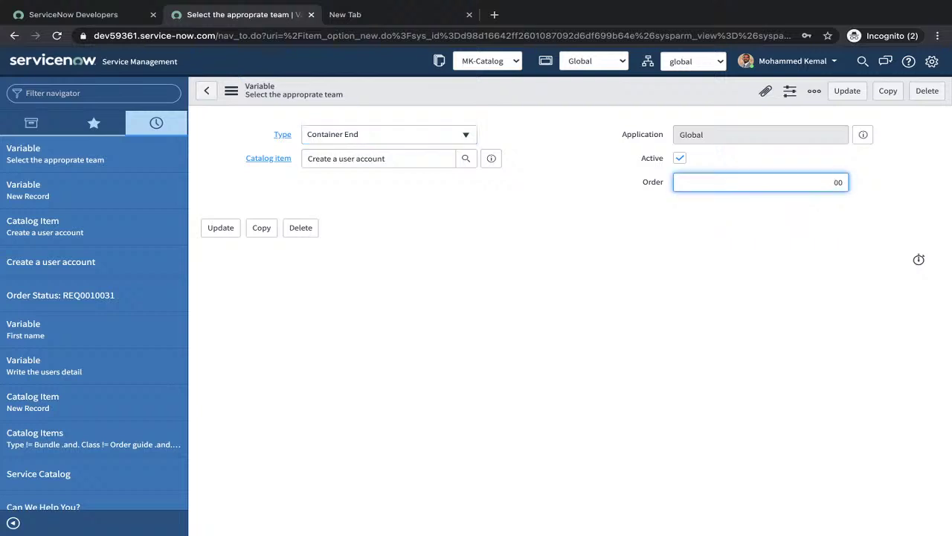
{"action": "type", "text": "4"}
{"action": "left_click", "coordinate": [231, 90]}
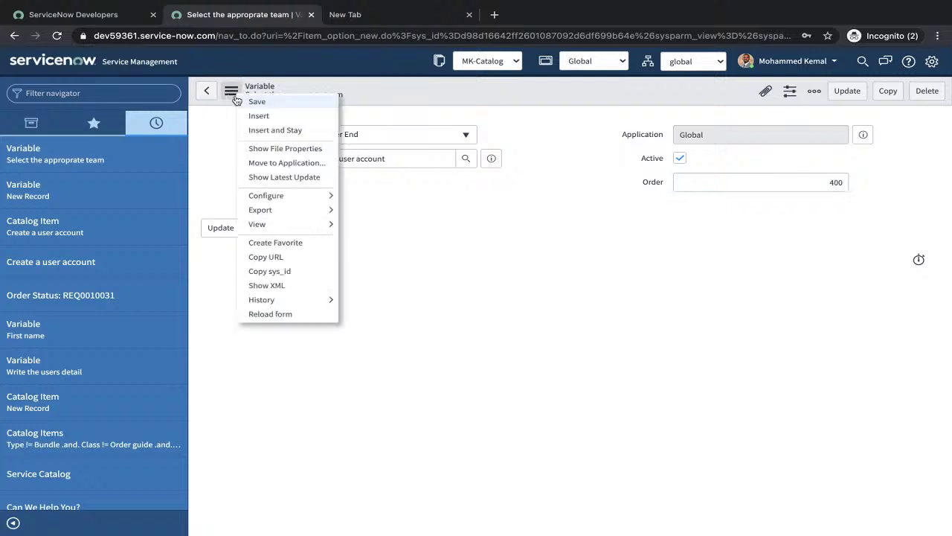
{"action": "left_click", "coordinate": [259, 132]}
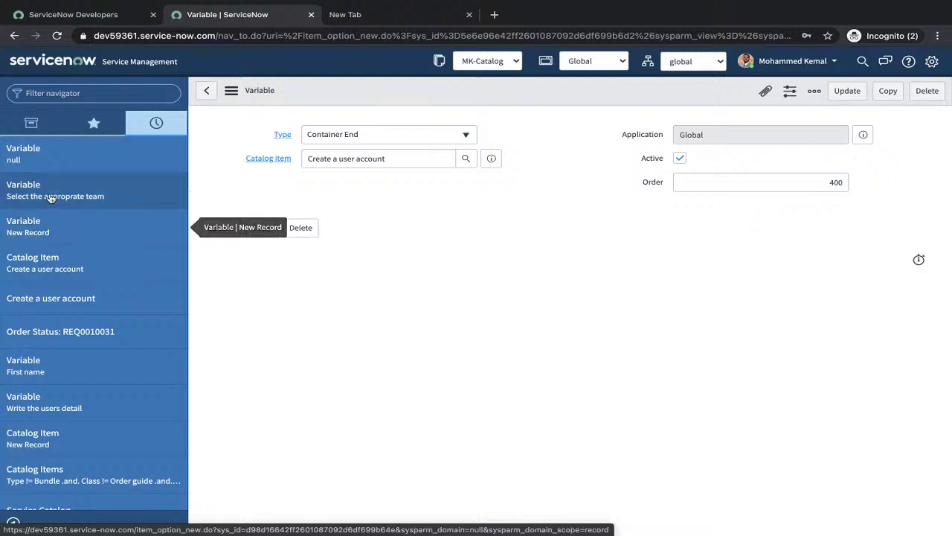
- Preview the "Create a user account" catalog item, and collapse and re-expand its "Write the users detail" section
{"action": "left_click", "coordinate": [35, 268]}
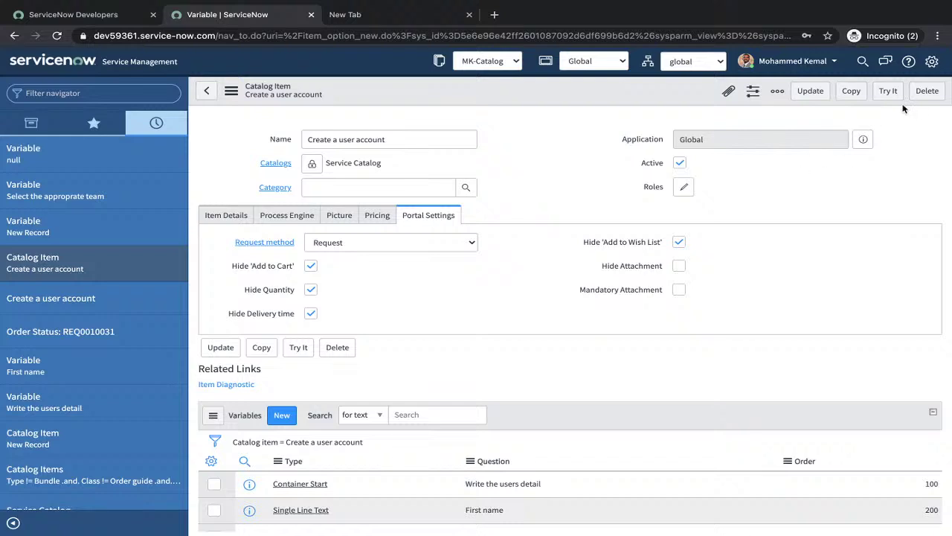
{"action": "left_click", "coordinate": [889, 93]}
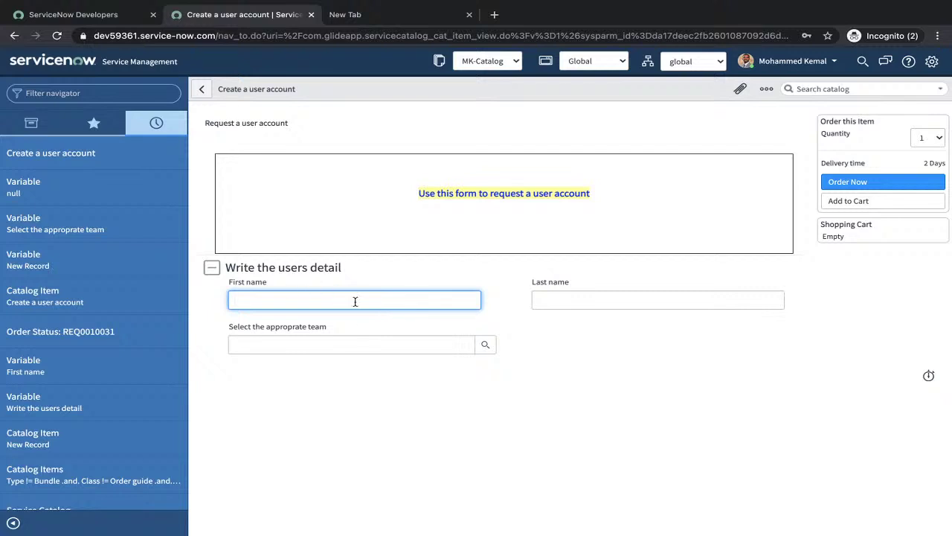
{"action": "left_click", "coordinate": [212, 268]}
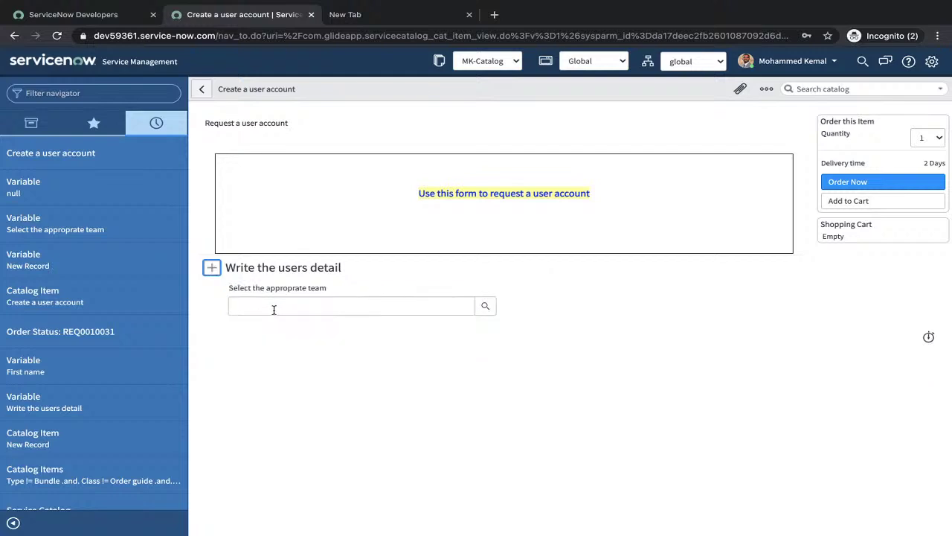
{"action": "left_click", "coordinate": [212, 268]}
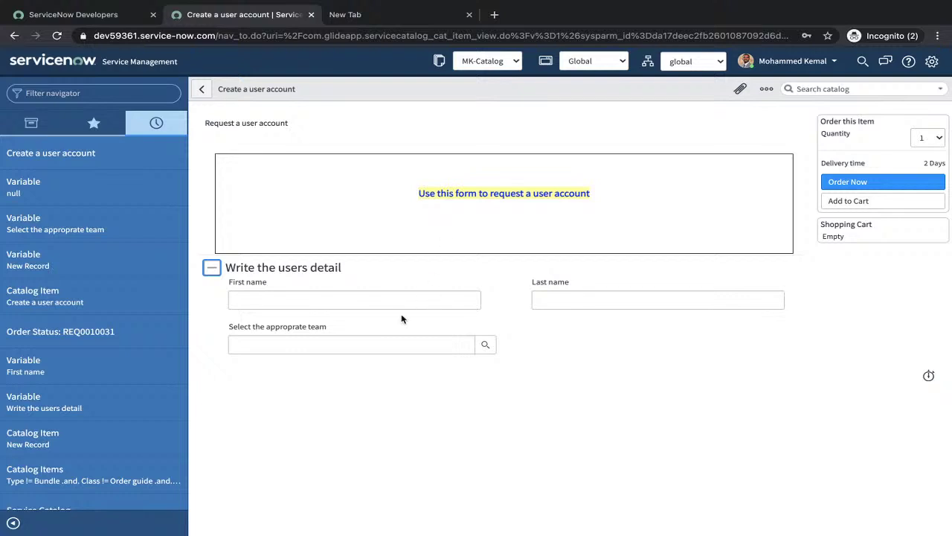
- Return to the "Create a user account" catalog item and examine its catalog UI policies, client scripts and variables
{"action": "left_click", "coordinate": [46, 305]}
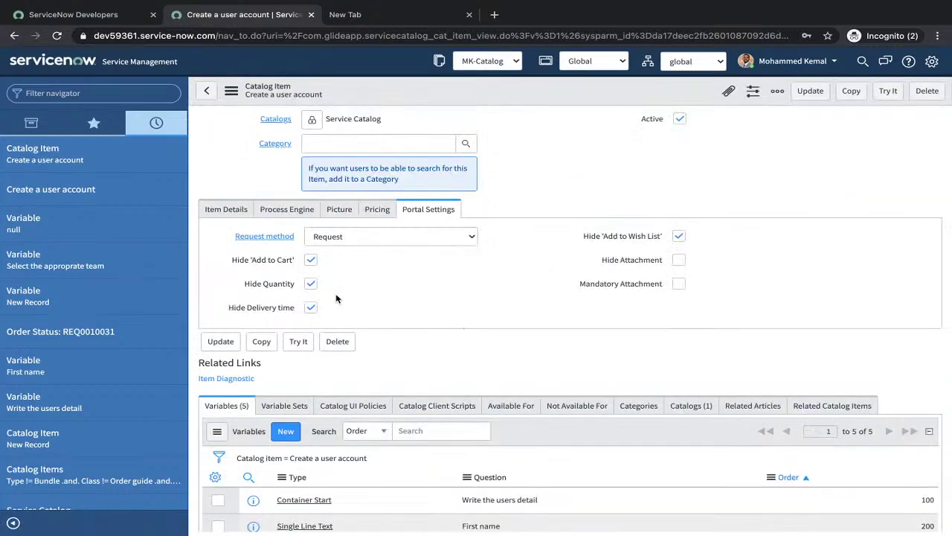
{"action": "left_click", "coordinate": [352, 374]}
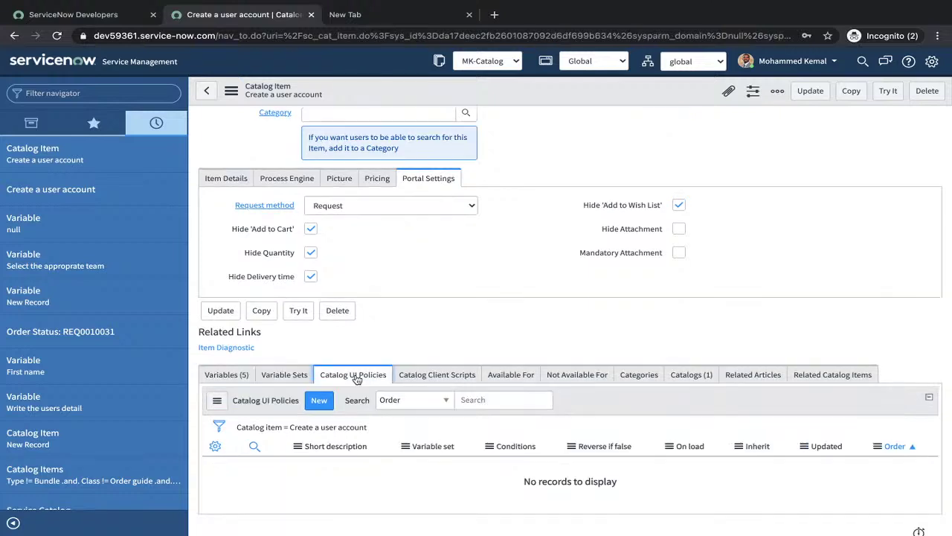
{"action": "left_click", "coordinate": [437, 378]}
{"action": "scroll", "coordinate": [437, 381], "scroll_direction": "down", "scroll_amount": 1}
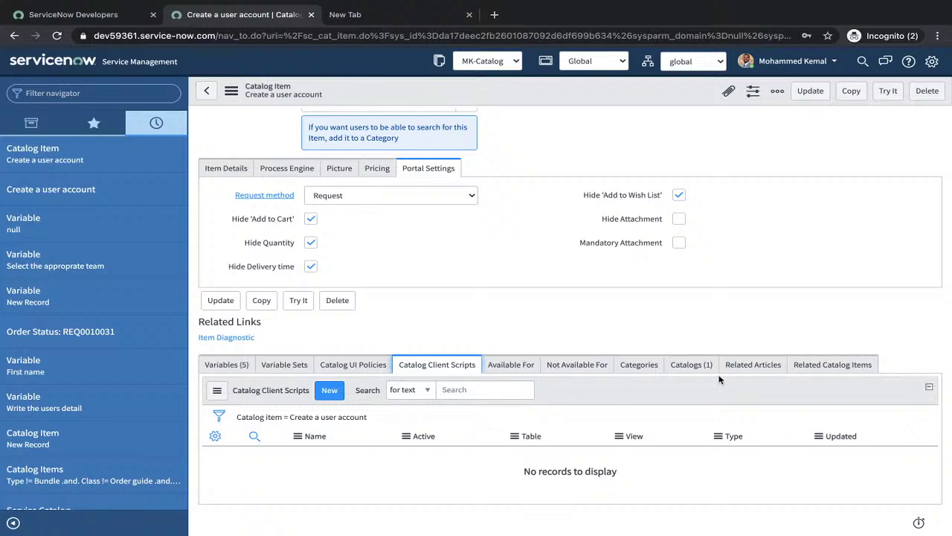
{"action": "left_click", "coordinate": [353, 368]}
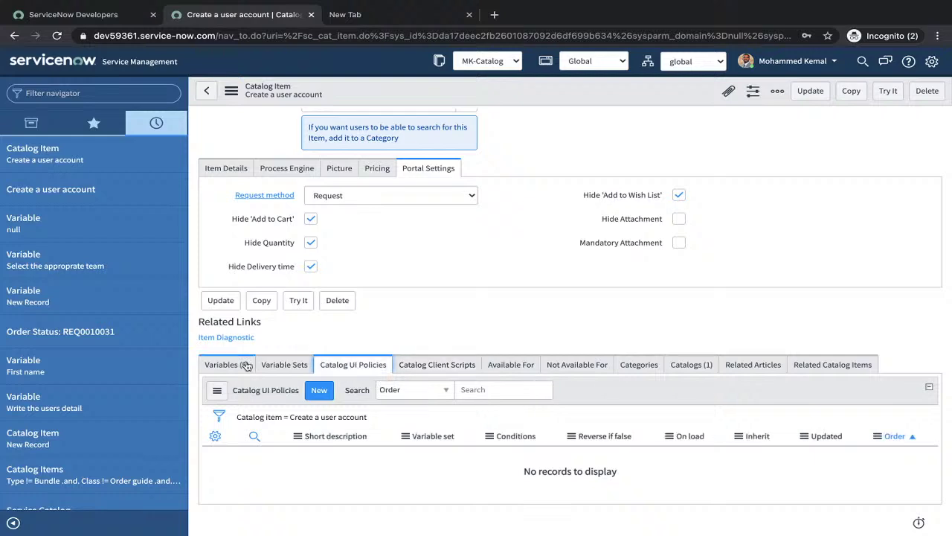
{"action": "left_click", "coordinate": [246, 365]}
{"action": "scroll", "coordinate": [247, 366], "scroll_direction": "down", "scroll_amount": 2}
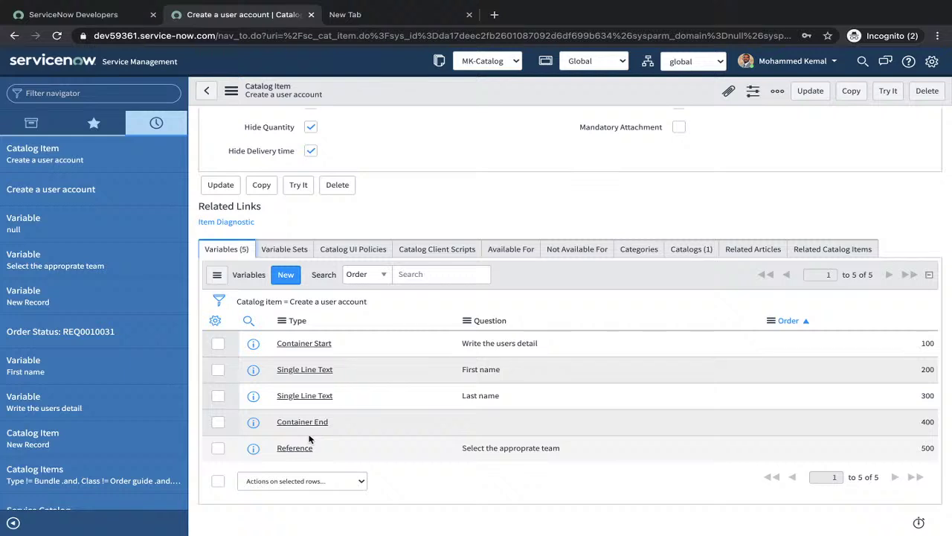
- Open the "Write the users detail" Container Start variable and set its order to 450
{"action": "left_click", "coordinate": [291, 345]}
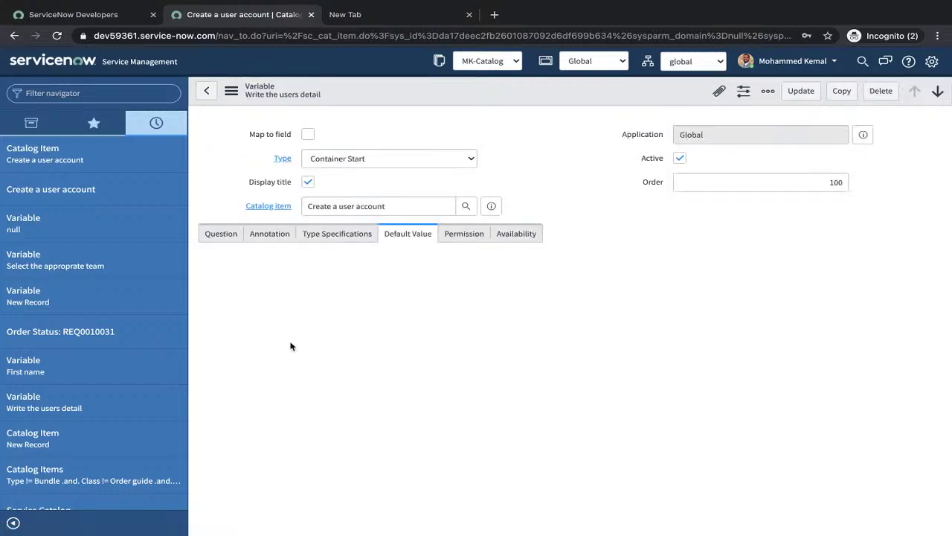
{"action": "double_click", "coordinate": [834, 184]}
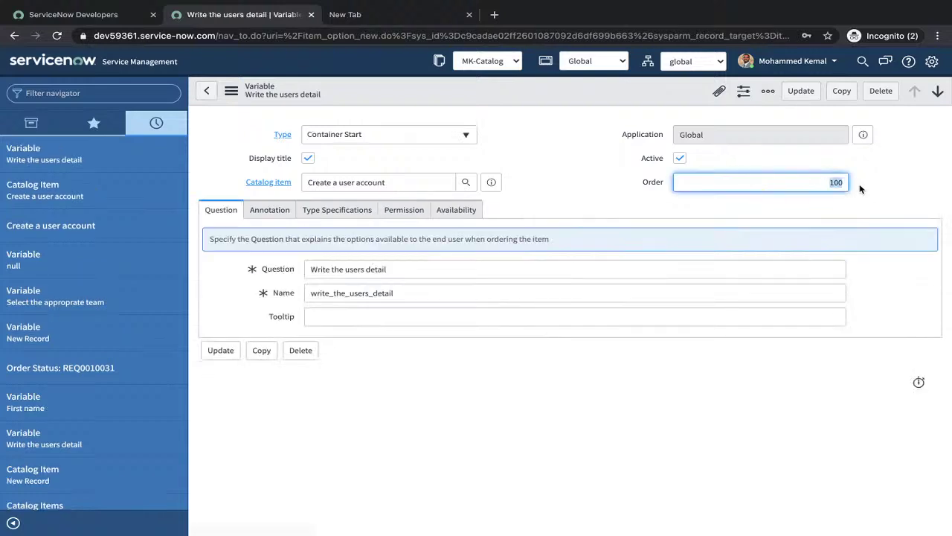
{"action": "key", "text": "BackSpace"}
{"action": "type", "text": "450"}
- Change the Container Start variable's question to "Enter the user team & manager"
{"action": "left_click", "coordinate": [293, 273]}
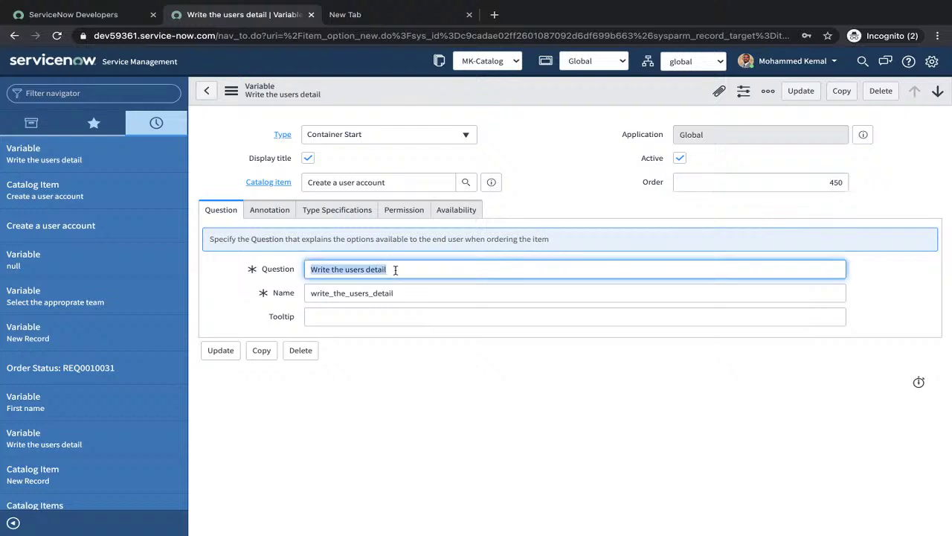
{"action": "key", "text": "End"}
{"action": "key", "text": "BackSpace"}
{"action": "key", "text": "BackSpace"}
{"action": "key", "text": "BackSpace"}
{"action": "key", "text": "BackSpace"}
{"action": "key", "text": "BackSpace"}
{"action": "key", "text": "BackSpace"}
{"action": "key", "text": "BackSpace"}
{"action": "key", "text": "BackSpace"}
{"action": "key", "text": "BackSpace"}
{"action": "key", "text": "BackSpace"}
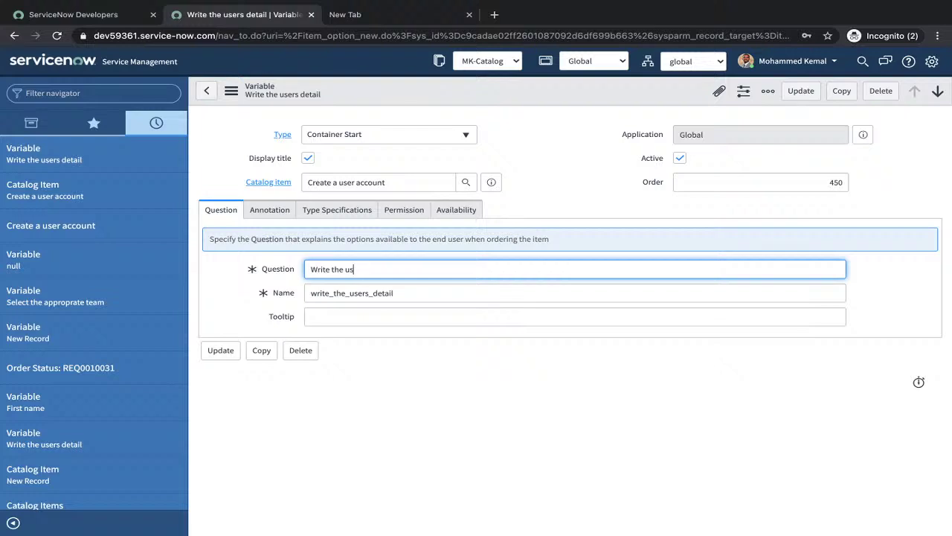
{"action": "key", "text": "BackSpace"}
{"action": "type", "text": "team & manager"}
{"action": "left_click_drag", "start_coordinate": [332, 269], "coordinate": [322, 269]}
{"action": "double_click", "coordinate": [321, 270]}
{"action": "type", "text": "Enter"}
{"action": "left_click", "coordinate": [345, 270]}
{"action": "type", "text": "user"}
- Name the container variable user_team_manager and insert it as a new variable while staying on its form
{"action": "left_click_drag", "start_coordinate": [419, 293], "coordinate": [303, 292]}
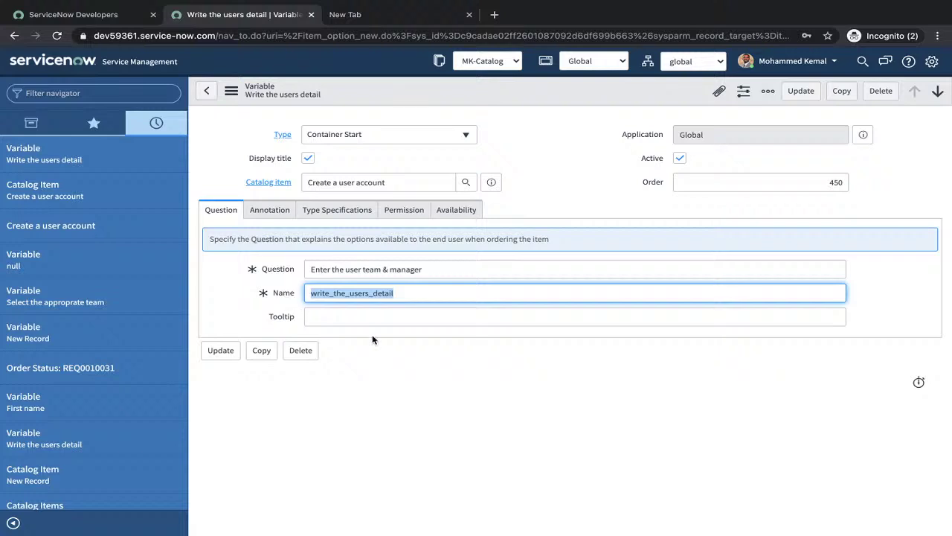
{"action": "type", "text": "user"}
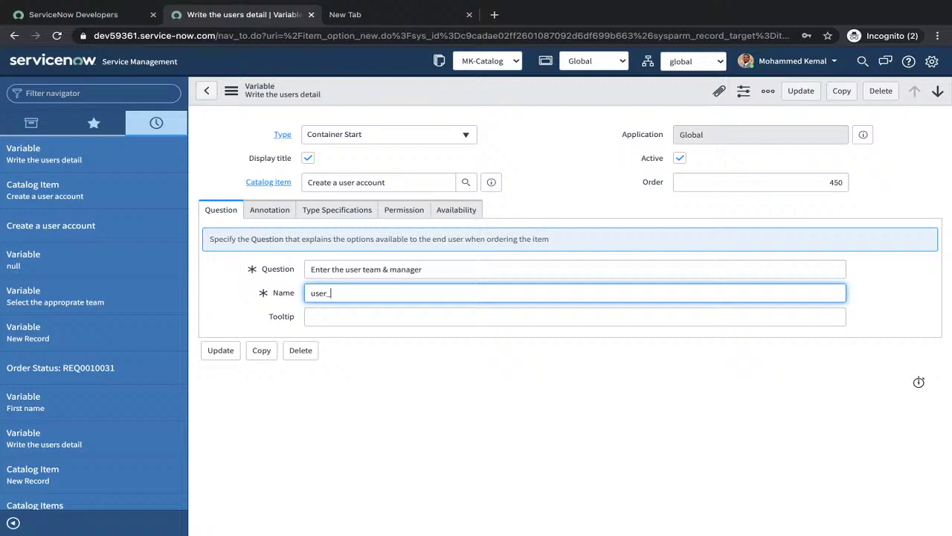
{"action": "type", "text": "_team_manager"}
{"action": "left_click", "coordinate": [231, 90]}
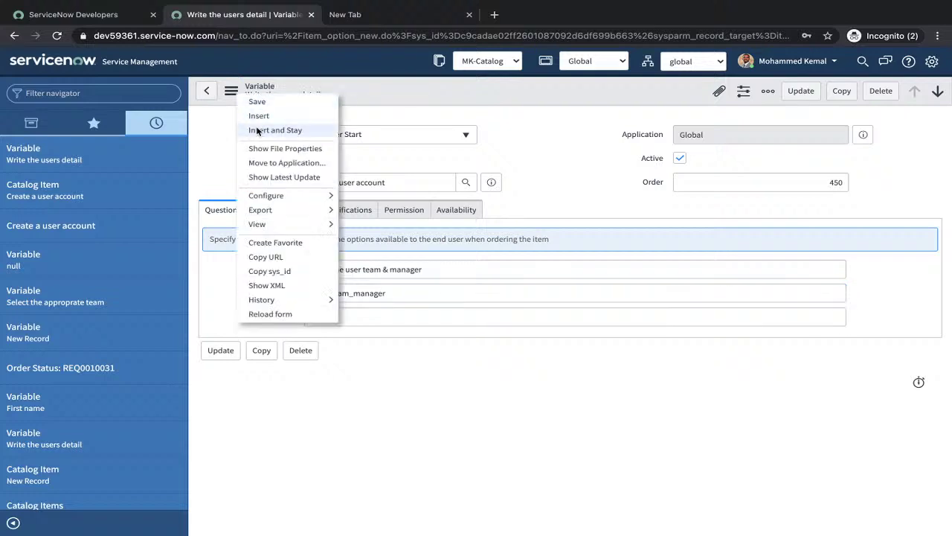
{"action": "left_click", "coordinate": [258, 126]}
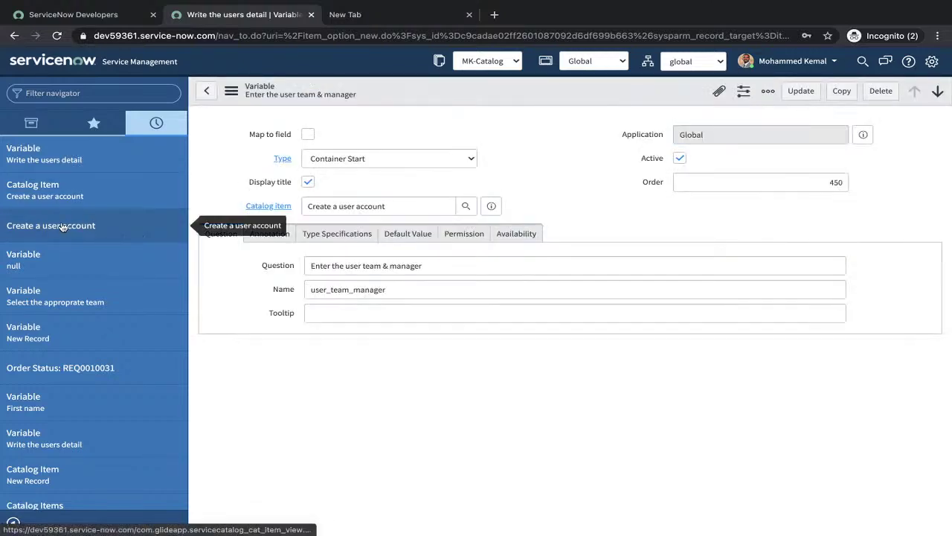
- Save the new container variable and preview the "Create a user account" catalog item
{"action": "left_click", "coordinate": [793, 92]}
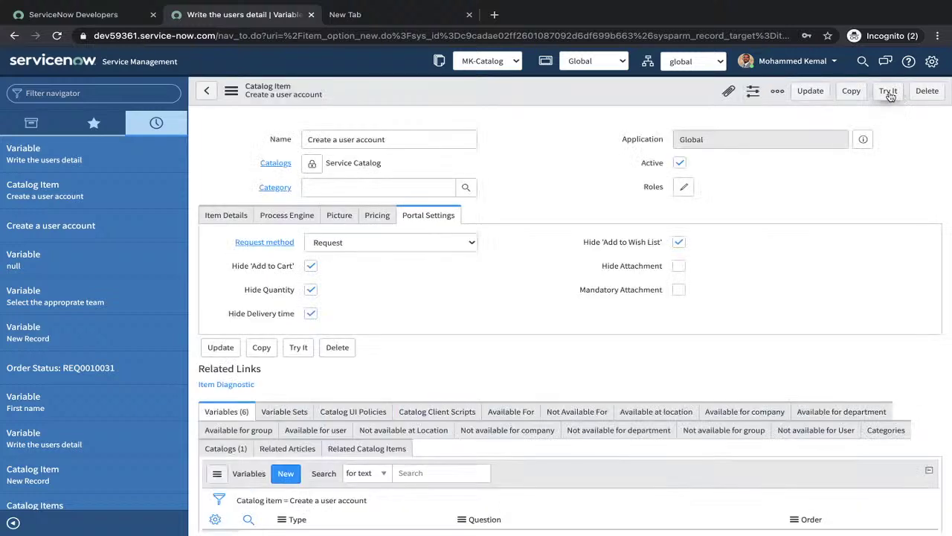
{"action": "left_click", "coordinate": [889, 91]}
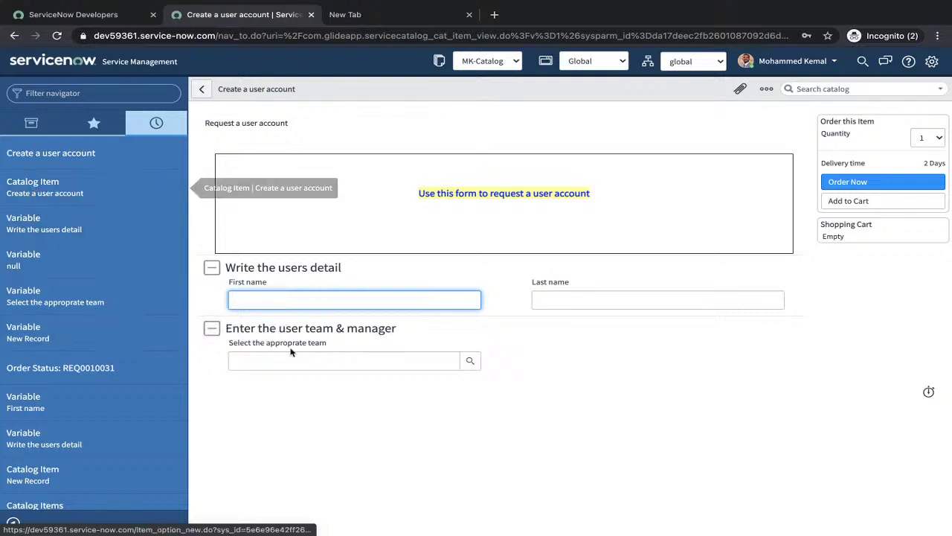
- Open the "Write the users detail" variable, change its type to Reference and set its order to 600
{"action": "left_click", "coordinate": [24, 228]}
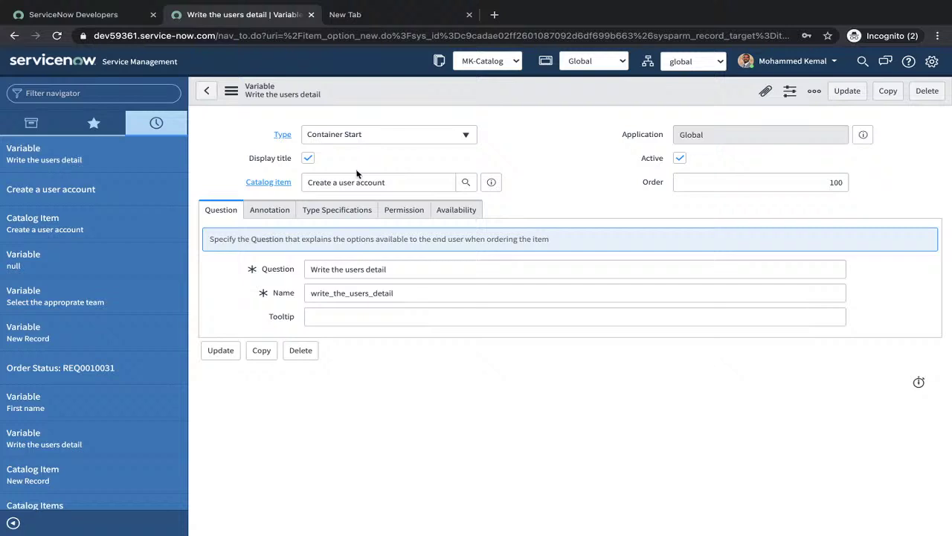
{"action": "left_click", "coordinate": [355, 134]}
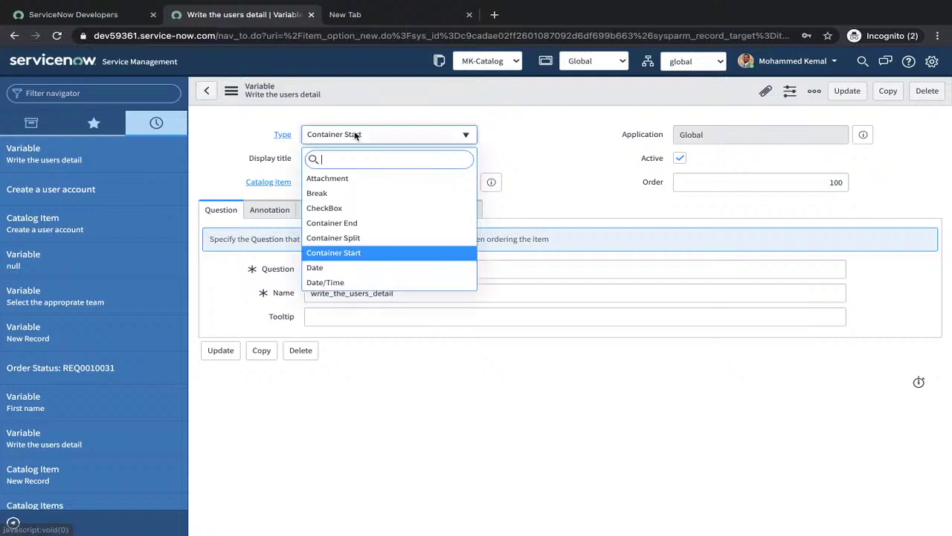
{"action": "type", "text": "ref"}
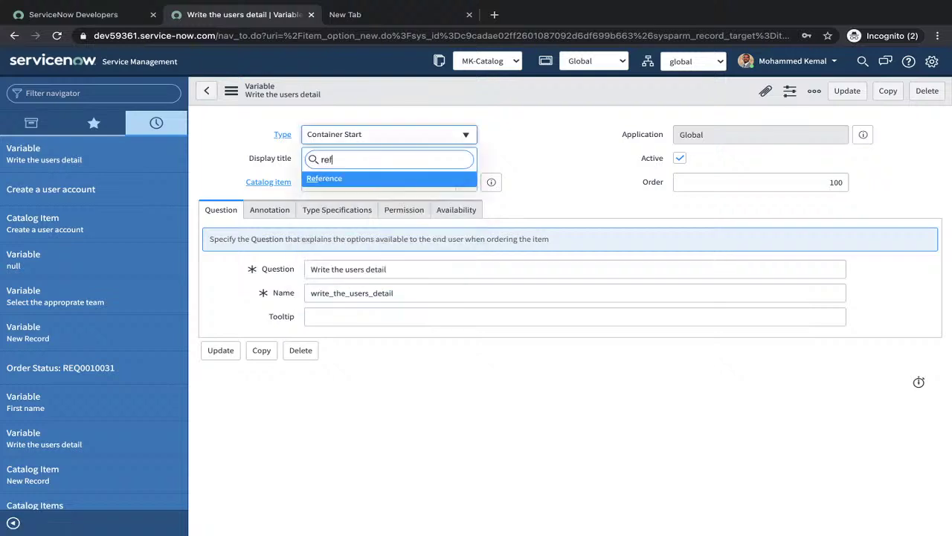
{"action": "left_click", "coordinate": [323, 181]}
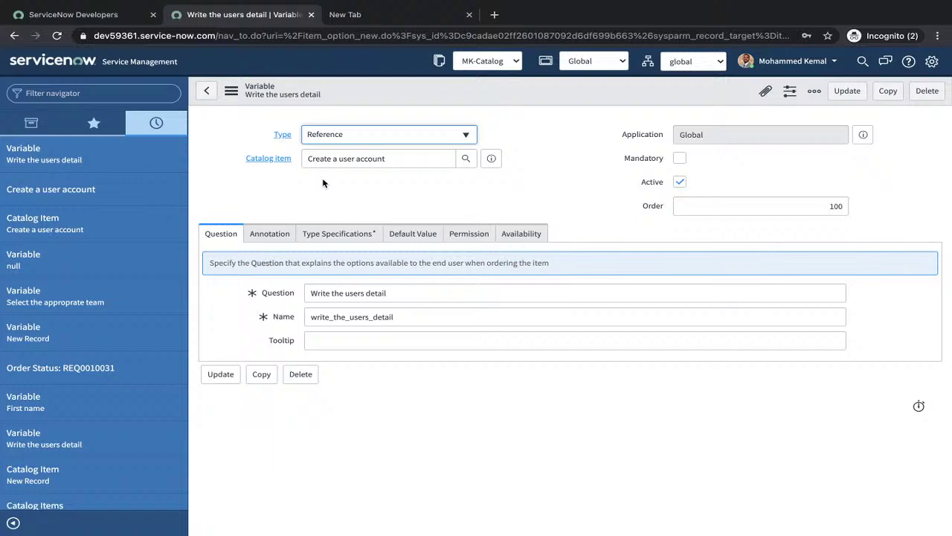
{"action": "left_click", "coordinate": [829, 206]}
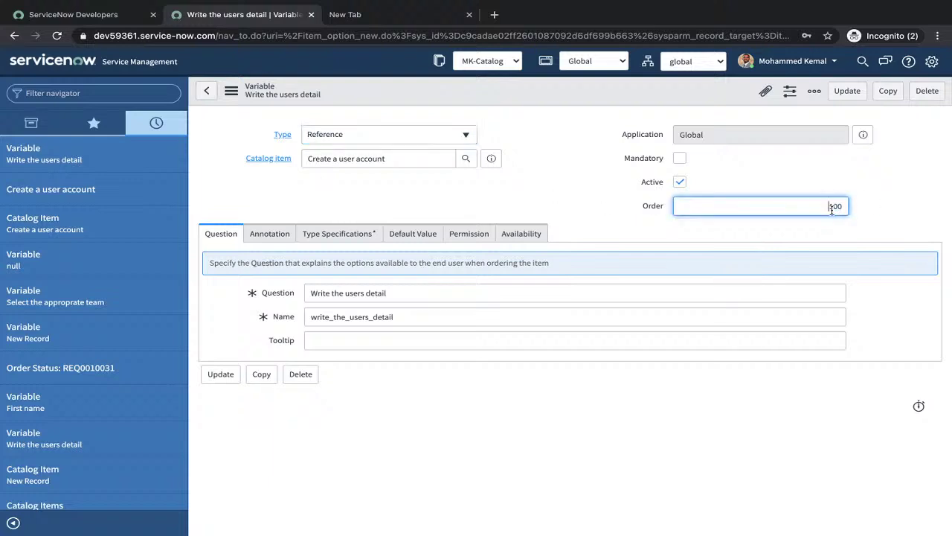
{"action": "key", "text": "Delete"}
{"action": "key", "text": "Delete"}
{"action": "key", "text": "Delete"}
{"action": "type", "text": "600"}
- Change the Reference variable's question to "Select the manager"
{"action": "triple_click", "coordinate": [324, 295]}
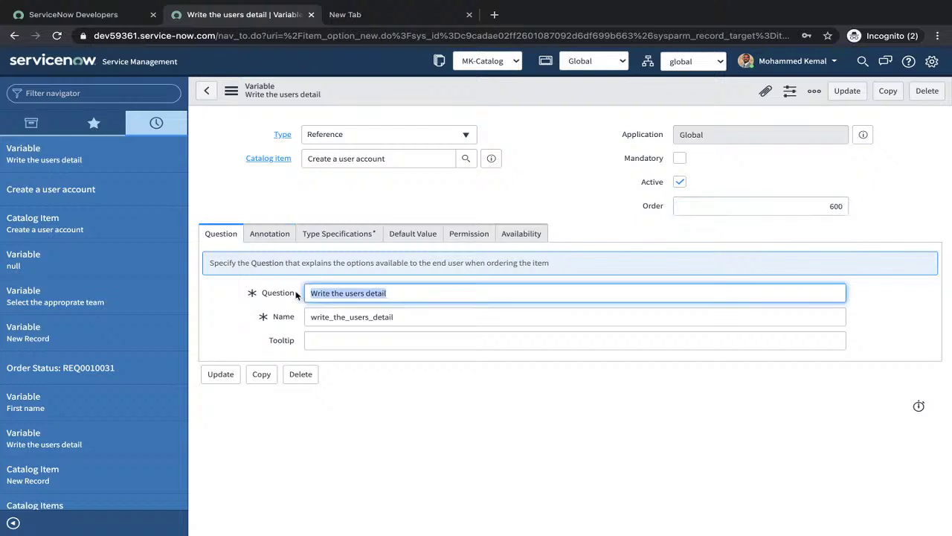
{"action": "type", "text": "Sele"}
{"action": "key", "text": "BackSpace"}
{"action": "key", "text": "BackSpace"}
{"action": "type", "text": "k"}
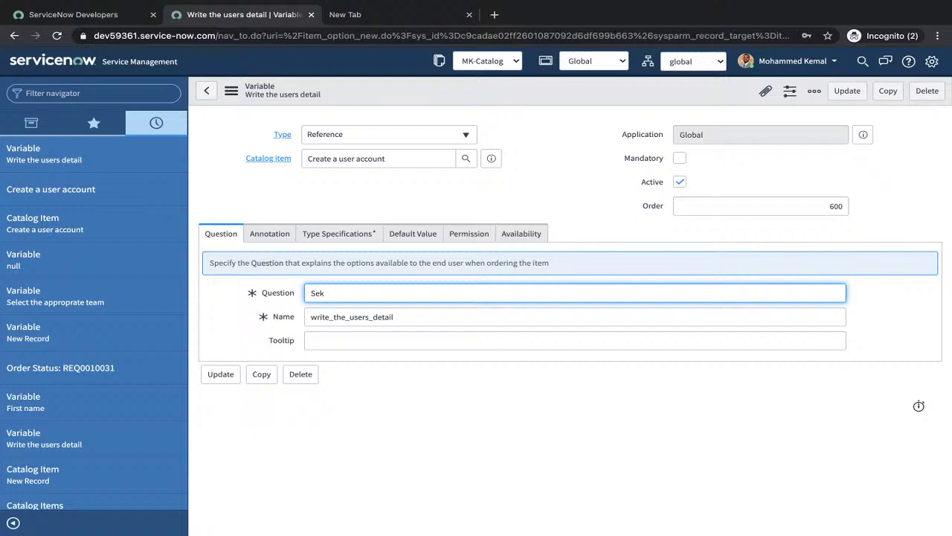
{"action": "key", "text": "BackSpace"}
{"action": "type", "text": "lect"}
{"action": "type", "text": " the team"}
{"action": "key", "text": "BackSpace"}
{"action": "key", "text": "BackSpace"}
{"action": "key", "text": "BackSpace"}
{"action": "key", "text": "BackSpace"}
{"action": "type", "text": "maanage"}
{"action": "key", "text": "BackSpace"}
{"action": "key", "text": "BackSpace"}
{"action": "key", "text": "BackSpace"}
{"action": "key", "text": "BackSpace"}
{"action": "key", "text": "BackSpace"}
{"action": "type", "text": "nager"}
- Rename the Reference variable as user_manager
{"action": "key", "text": "Tab"}
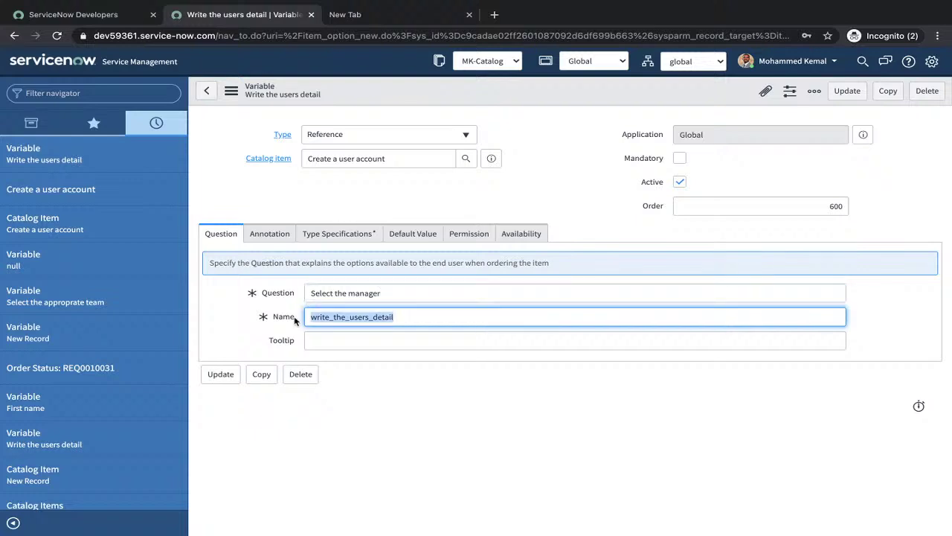
{"action": "type", "text": "m"}
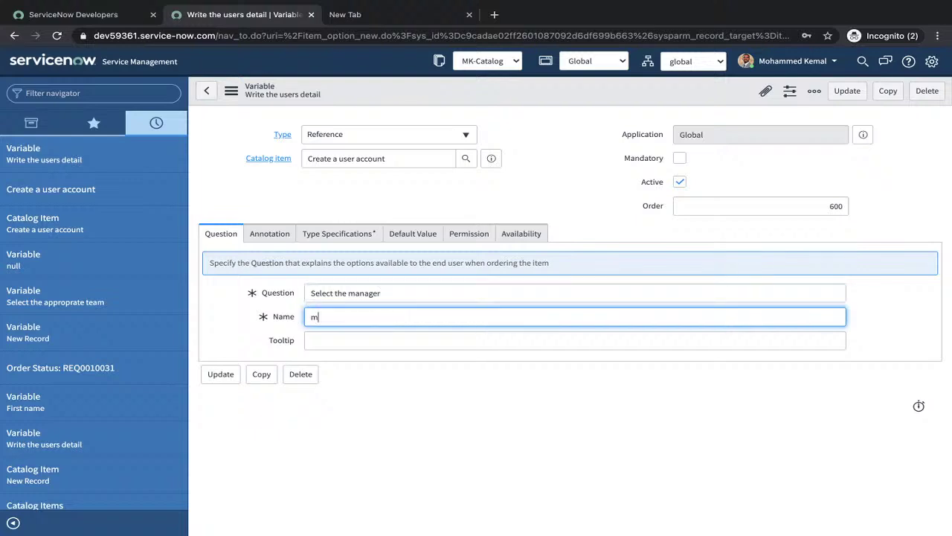
{"action": "type", "text": "anager"}
{"action": "key", "text": "Home"}
{"action": "type", "text": "user_"}
- Point the variable's reference to the User [sys_user] table, with the qualifier condition Active is true
{"action": "left_click", "coordinate": [327, 235]}
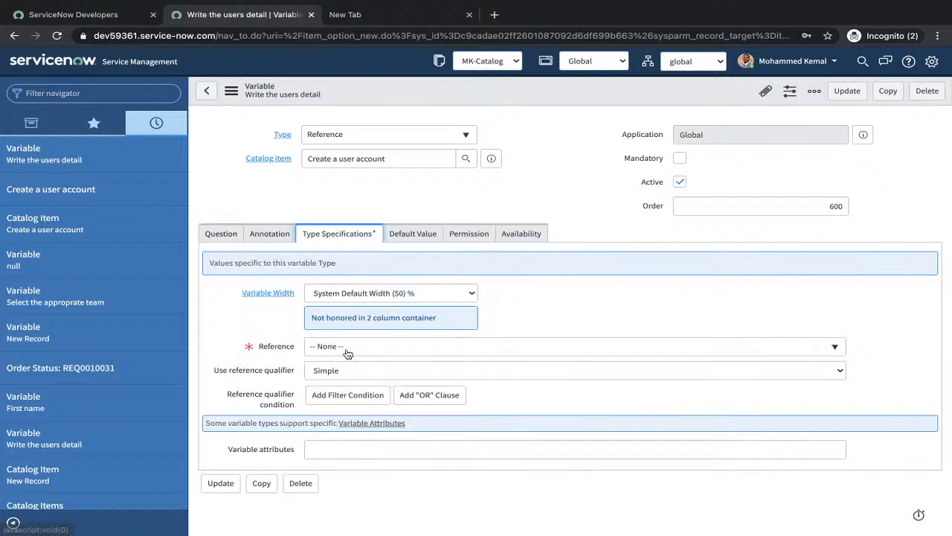
{"action": "left_click", "coordinate": [346, 349]}
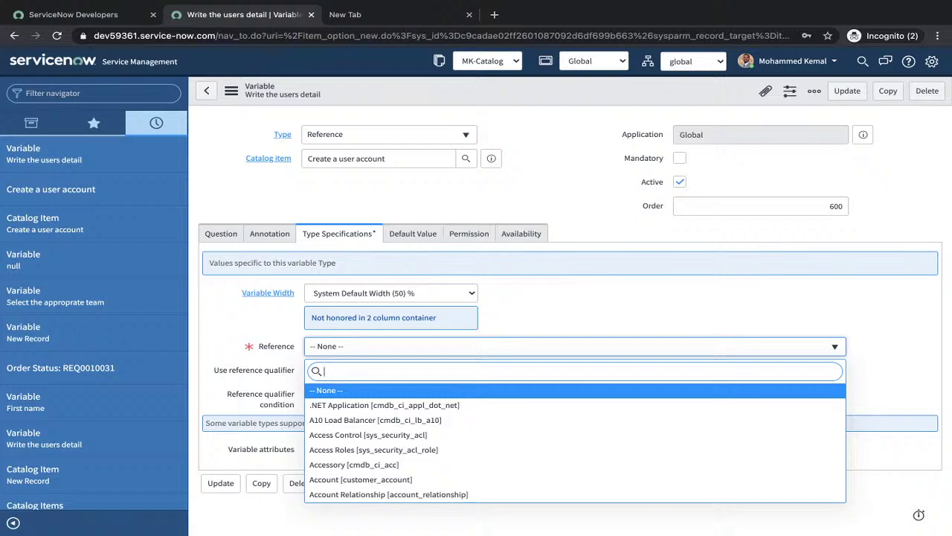
{"action": "type", "text": "sys_user"}
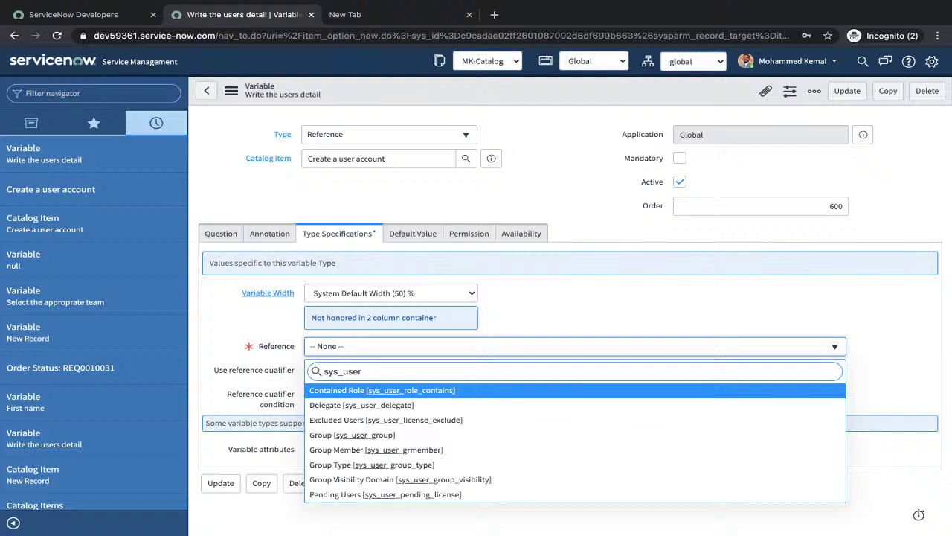
{"action": "type", "text": "]"}
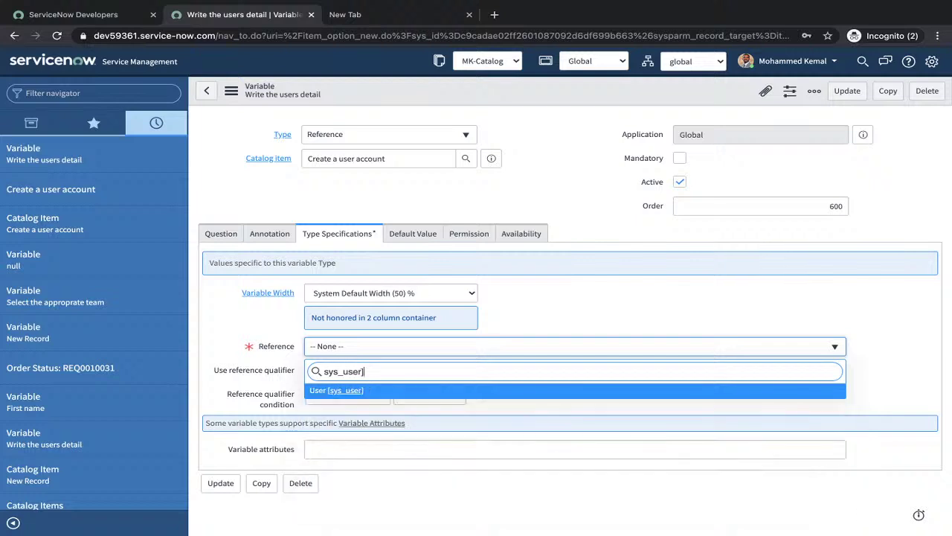
{"action": "left_click", "coordinate": [354, 392]}
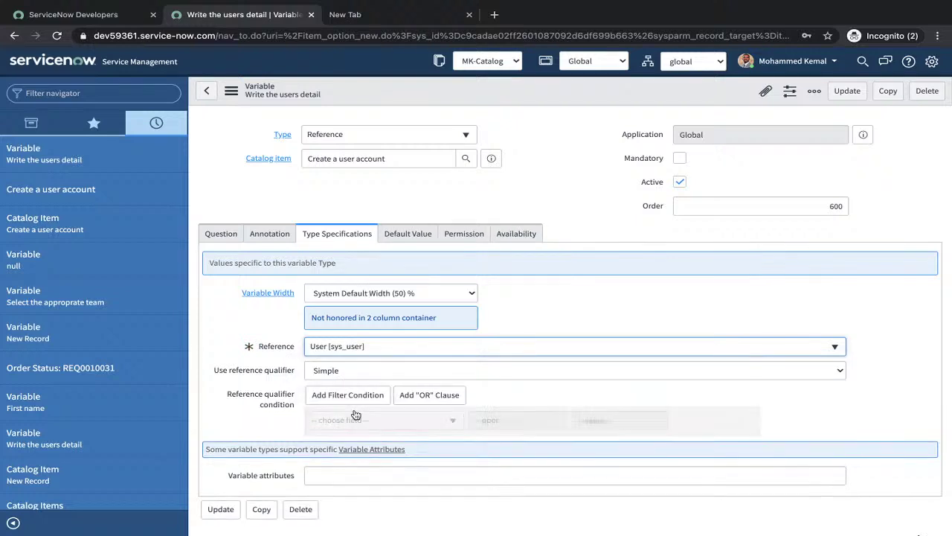
{"action": "left_click", "coordinate": [357, 421]}
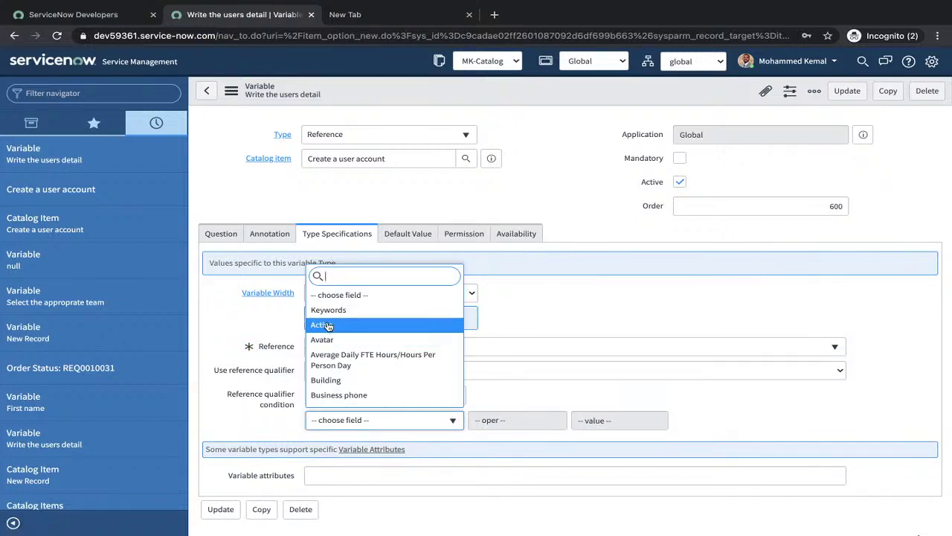
{"action": "left_click", "coordinate": [328, 325]}
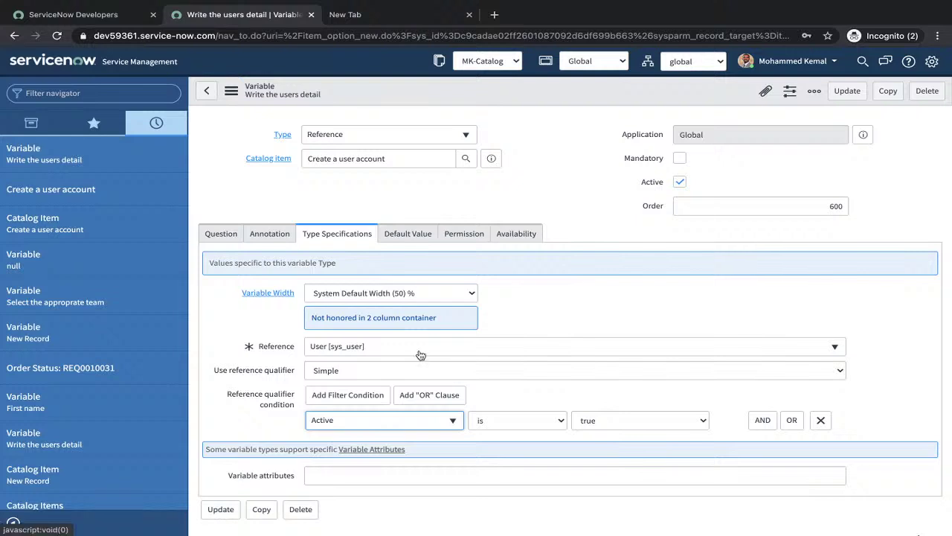
{"action": "scroll", "coordinate": [742, 383], "scroll_direction": "down", "scroll_amount": 1}
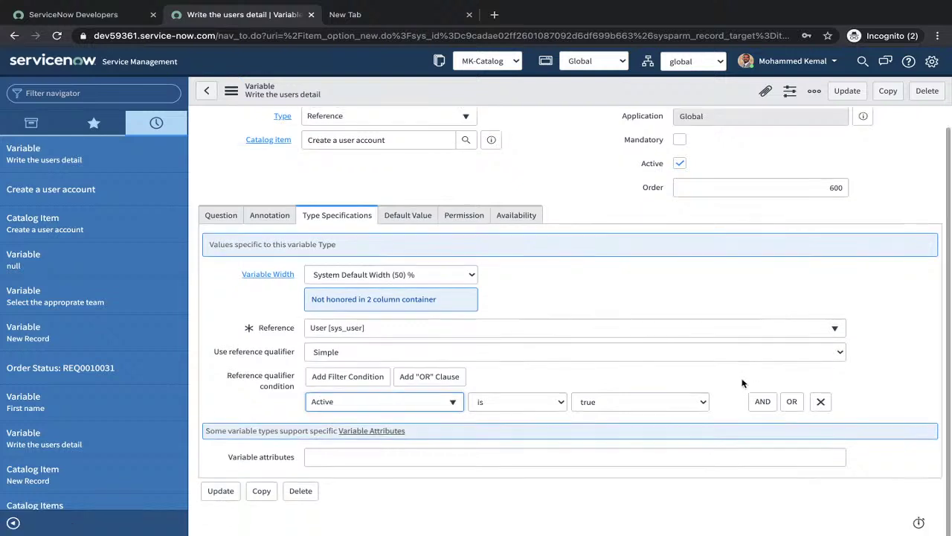
{"action": "left_click", "coordinate": [762, 401]}
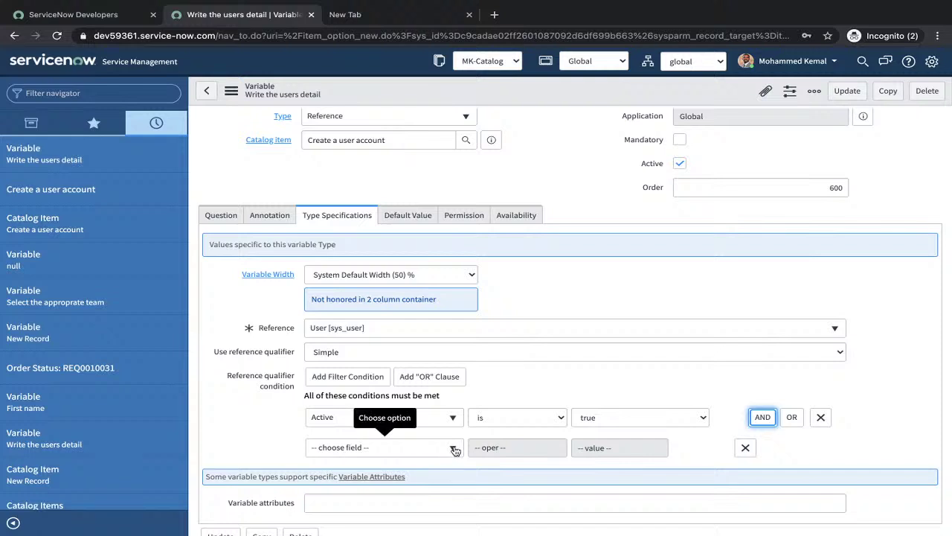
{"action": "left_click", "coordinate": [451, 451]}
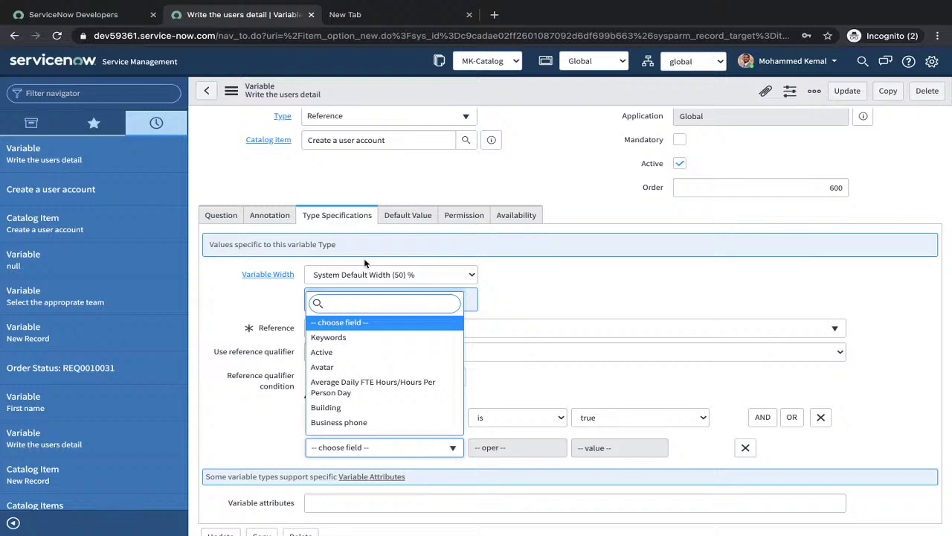
{"action": "type", "text": "ma"}
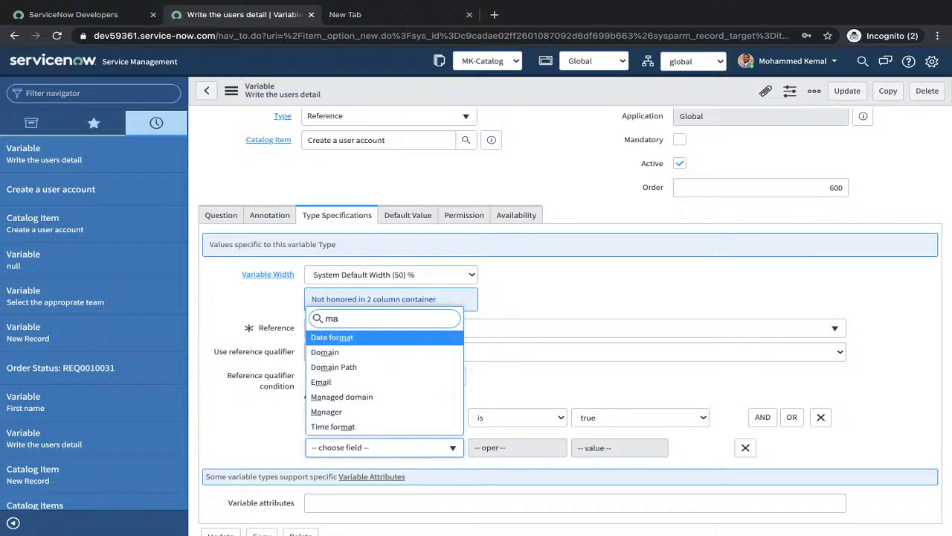
{"action": "type", "text": "n"}
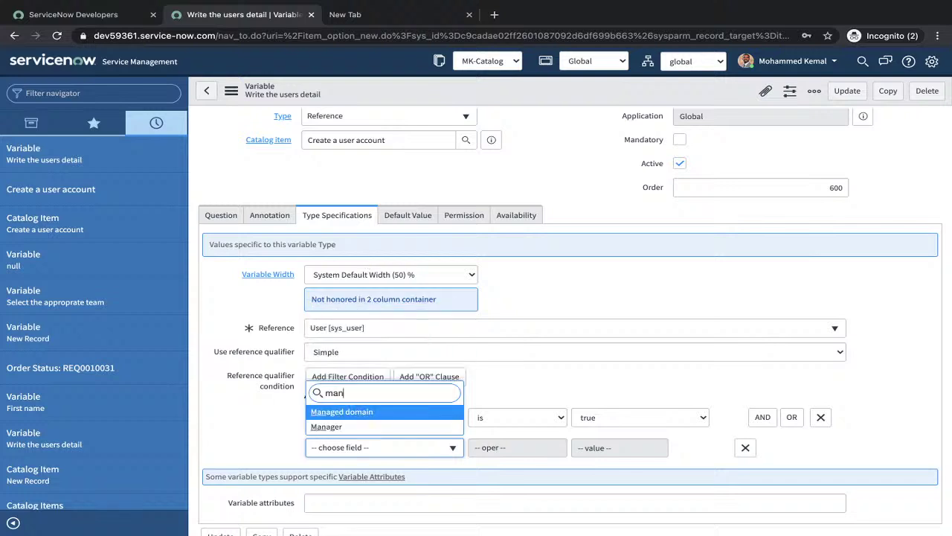
{"action": "left_click", "coordinate": [328, 427]}
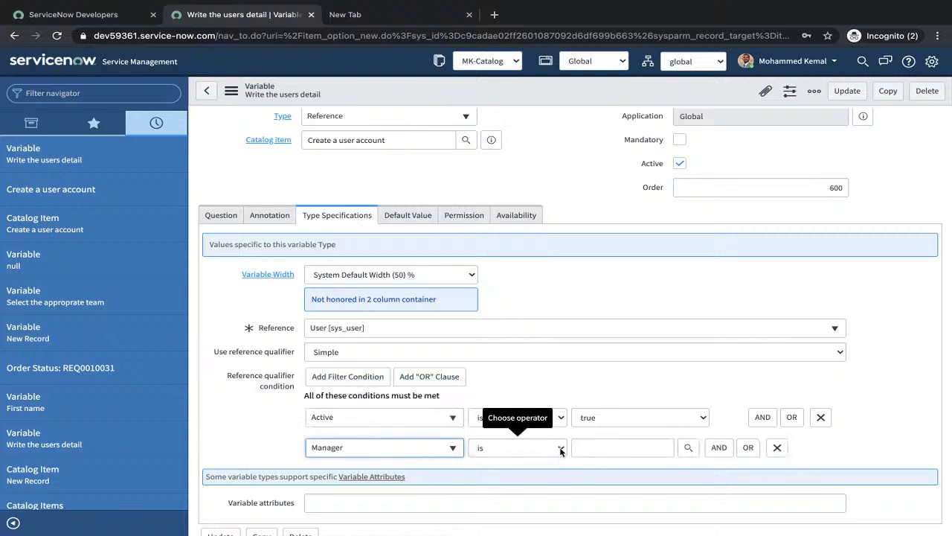
{"action": "left_click", "coordinate": [561, 451]}
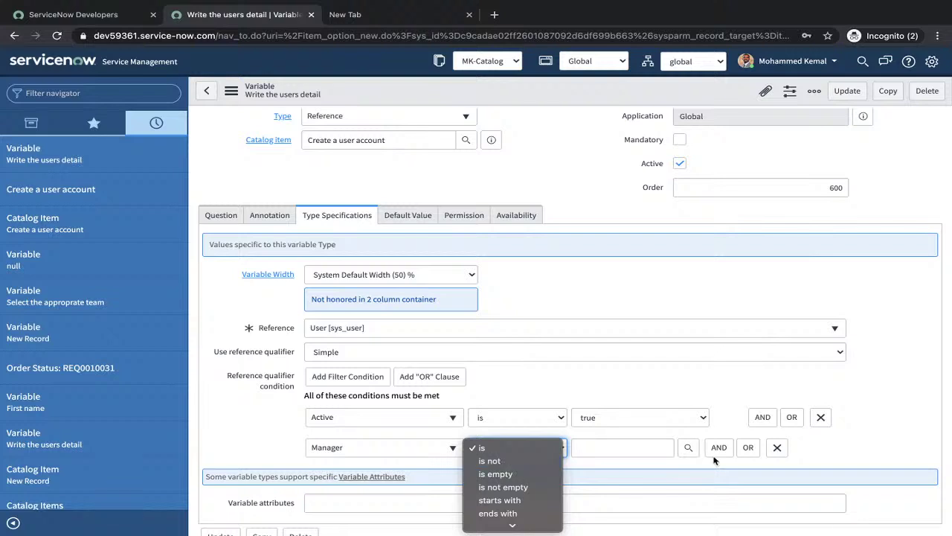
{"action": "left_click", "coordinate": [777, 447]}
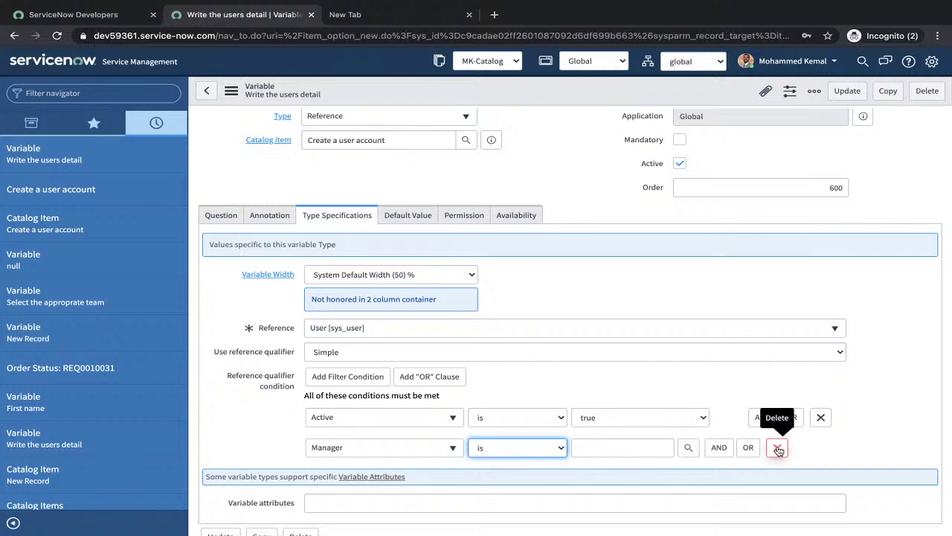
{"action": "left_click", "coordinate": [777, 447]}
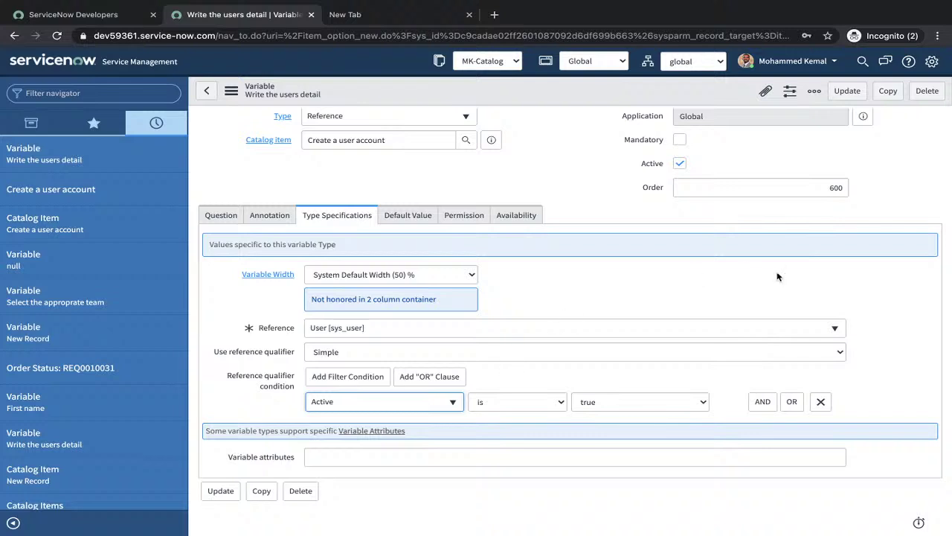
- Insert the edited "Select the manager" variable as a new record and save it
{"action": "left_click", "coordinate": [231, 90]}
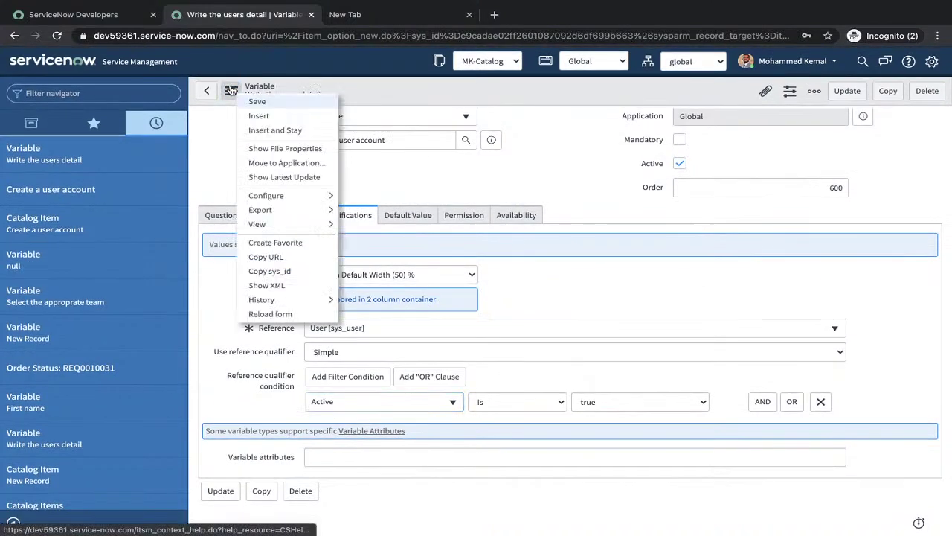
{"action": "left_click", "coordinate": [275, 130]}
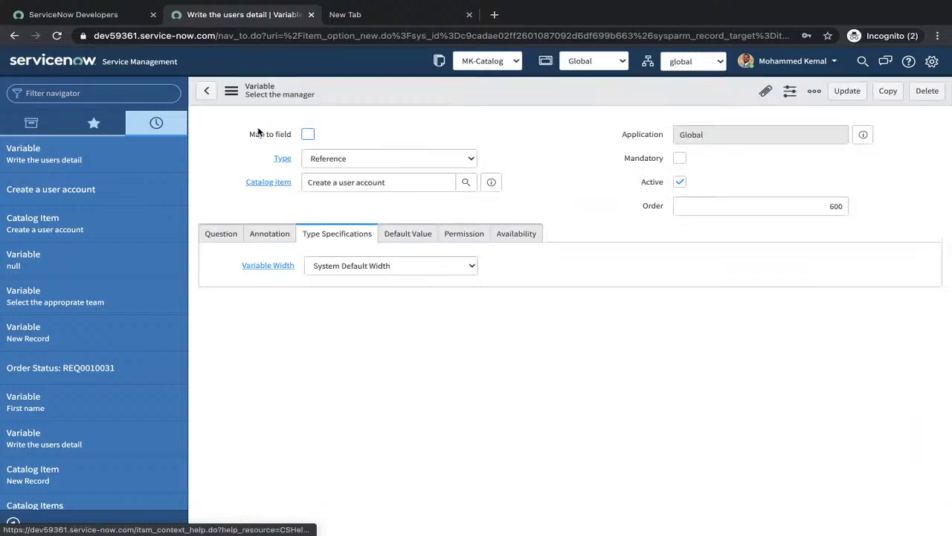
{"action": "left_click", "coordinate": [846, 91]}
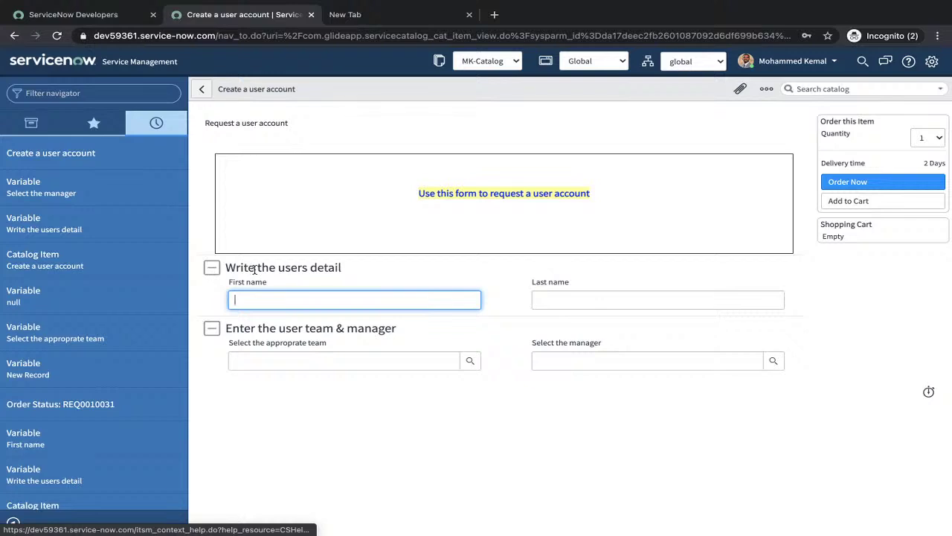
- Collapse the "Write the users detail" section in the catalog item's preview
{"action": "left_click", "coordinate": [212, 270]}
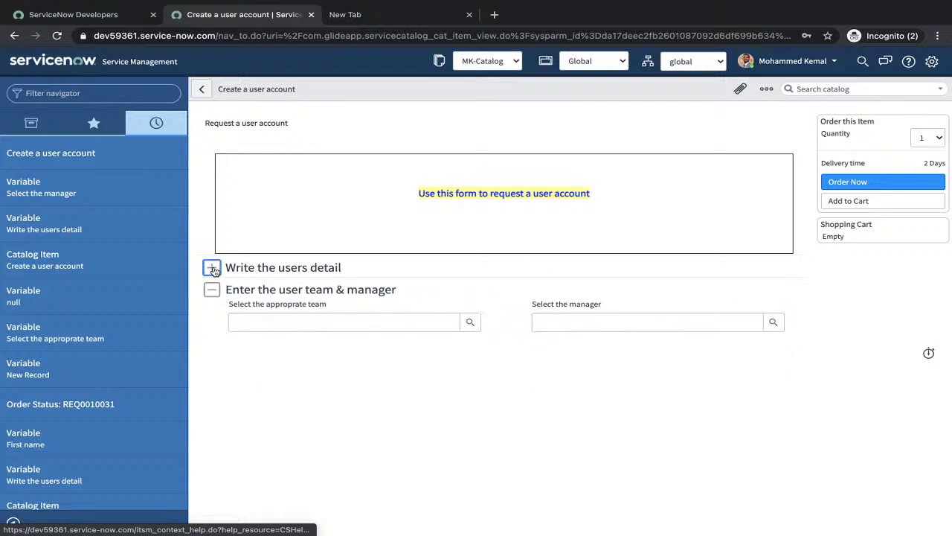
- Expand the "Write the users detail" section, then choose MOH-Acme-1 MOH-Acme-1 as the manager and Tools Team as the appropriate team
{"action": "left_click", "coordinate": [213, 270]}
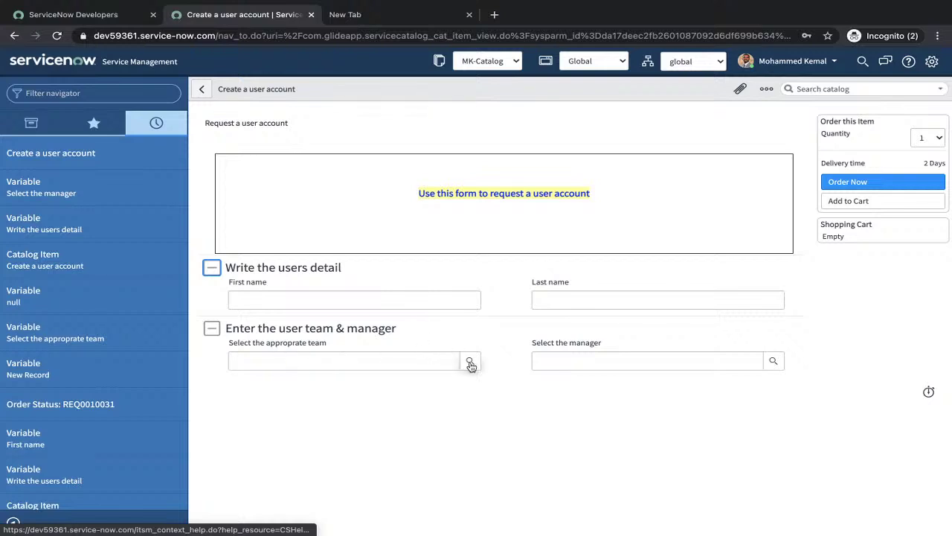
{"action": "left_click", "coordinate": [774, 362]}
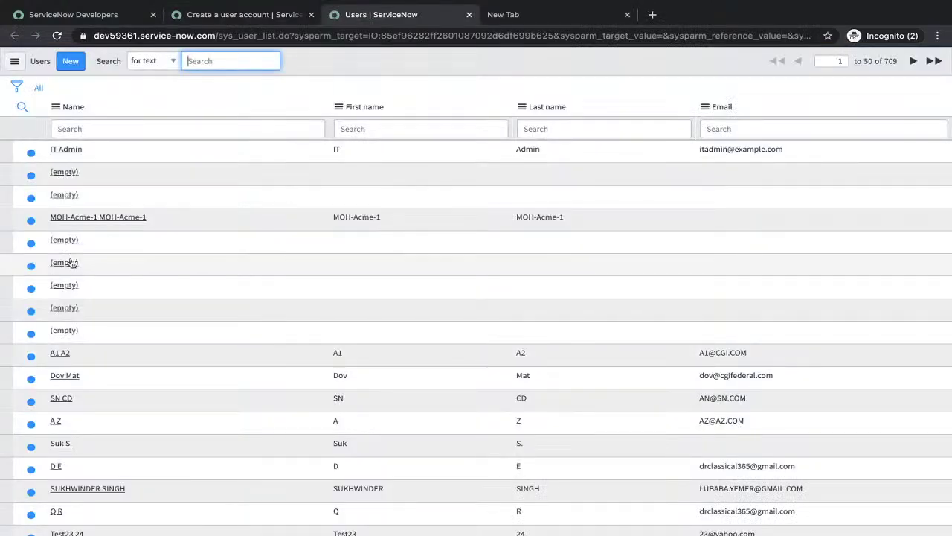
{"action": "left_click", "coordinate": [98, 217]}
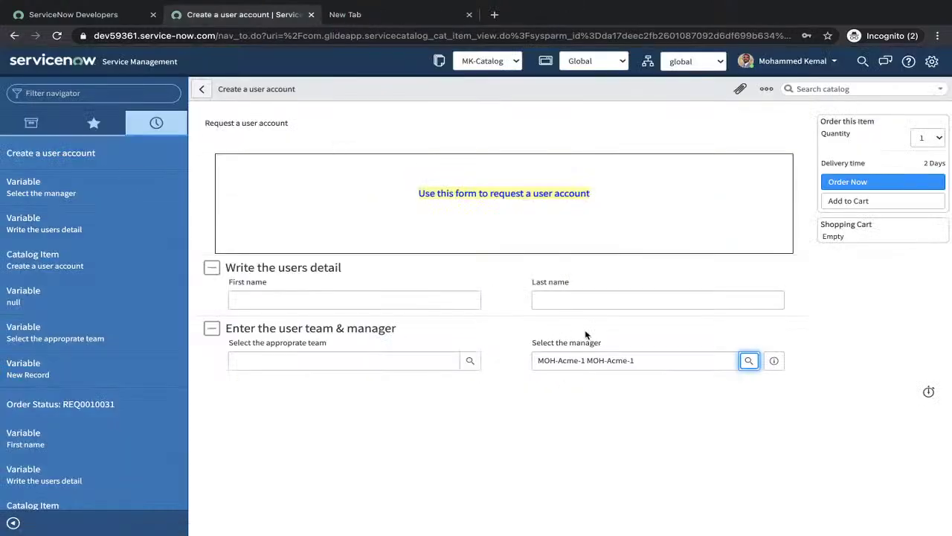
{"action": "left_click", "coordinate": [445, 360]}
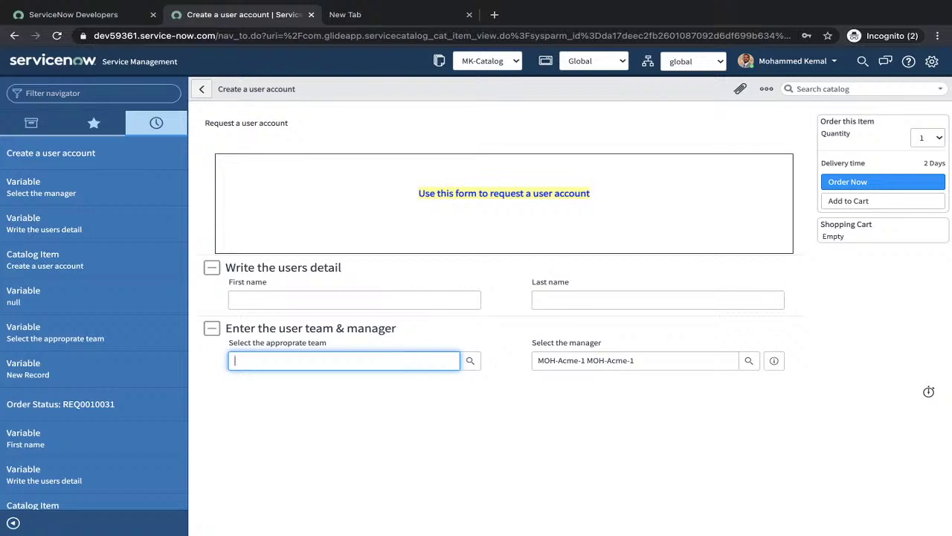
{"action": "type", "text": "t"}
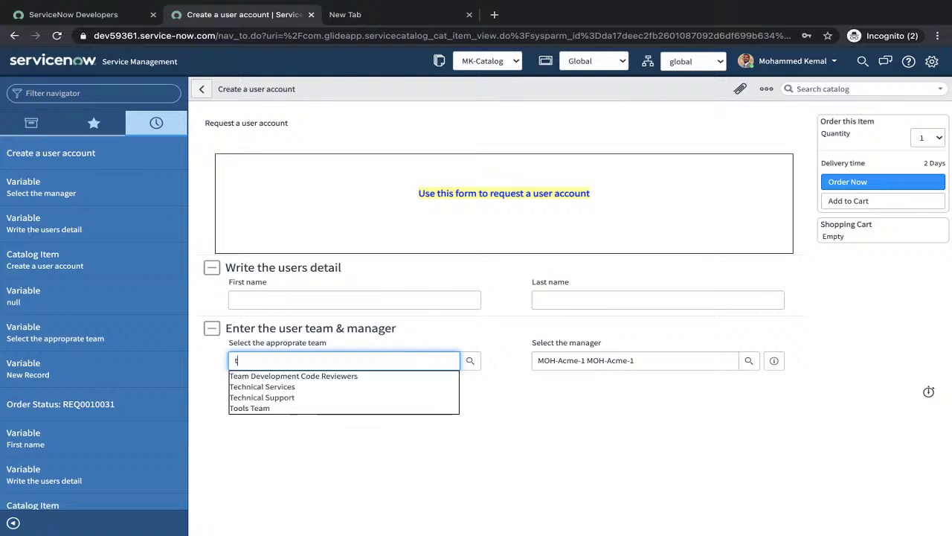
{"action": "left_click", "coordinate": [256, 409]}
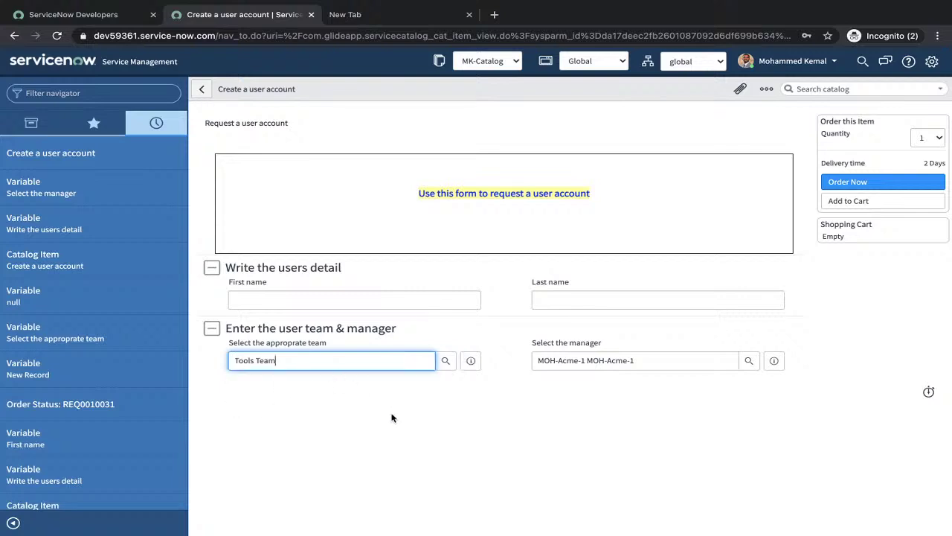
- Fill in the new user's first and last name and submit the catalog item order
{"action": "left_click", "coordinate": [298, 296]}
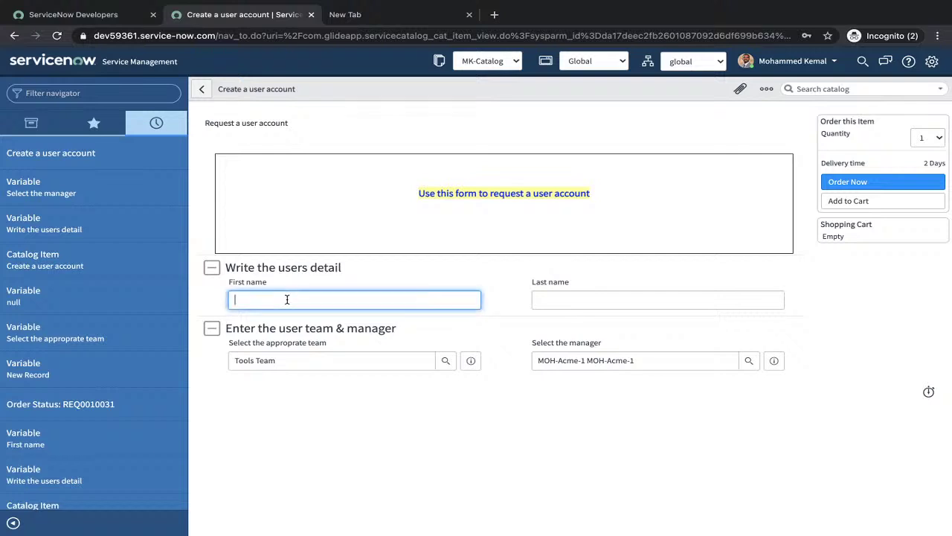
{"action": "type", "text": "User1"}
{"action": "key", "text": "BackSpace"}
{"action": "key", "text": "BackSpace"}
{"action": "key", "text": "BackSpace"}
{"action": "key", "text": "BackSpace"}
{"action": "key", "text": "BackSpace"}
{"action": "type", "text": "Jack"}
{"action": "key", "text": "ctrl+a"}
{"action": "key", "text": "Tab"}
{"action": "type", "text": "Smith"}
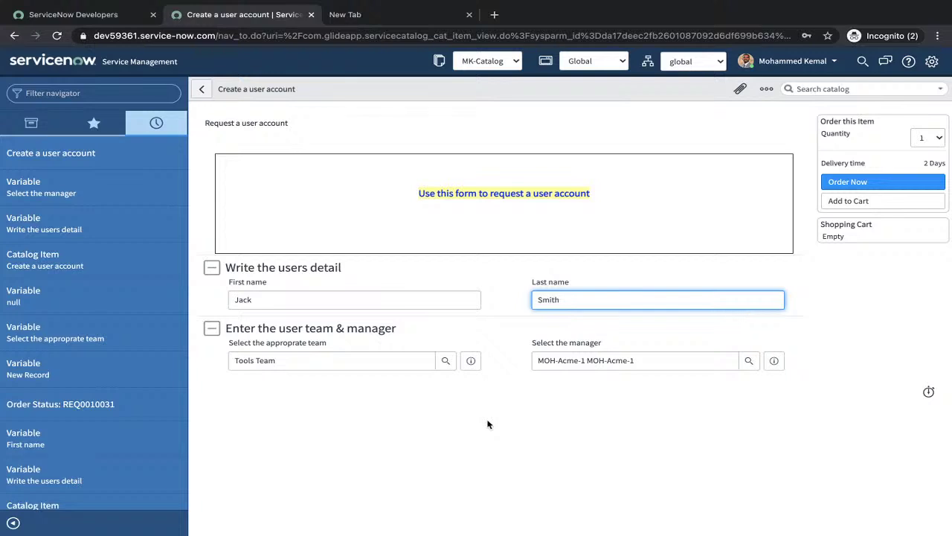
{"action": "left_click", "coordinate": [851, 186]}
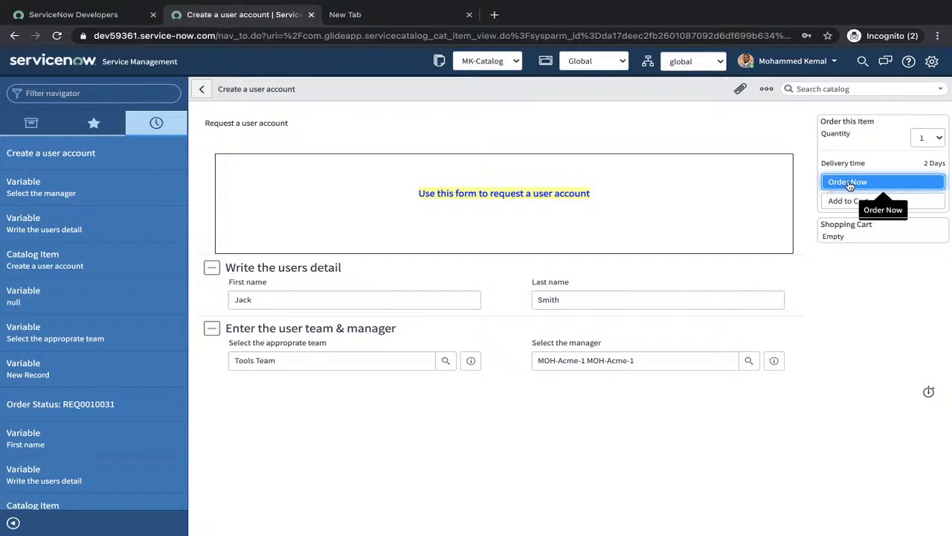
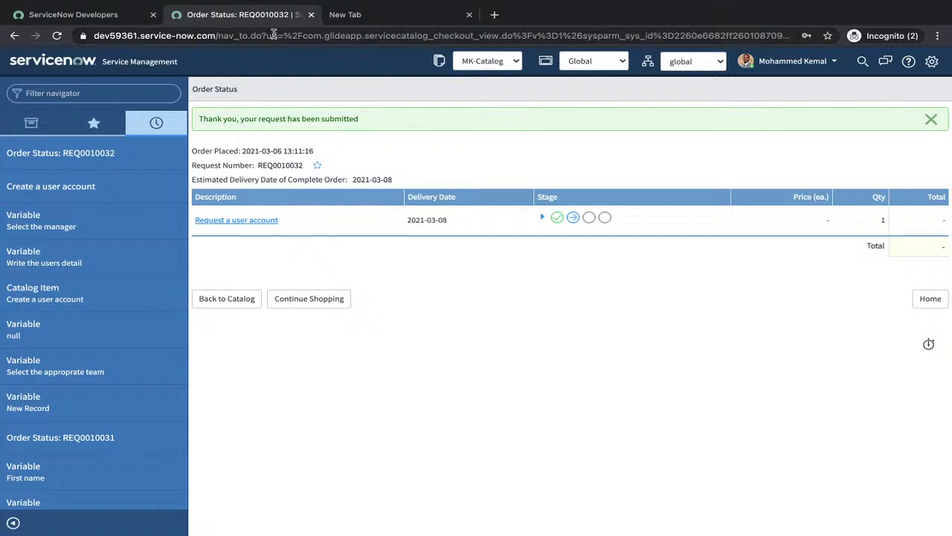
- Exit the browser's full-screen view, switch to Streamlabs OBS and activate the Stream Ending scene
{"action": "mouse_move", "coordinate": [45, 22]}
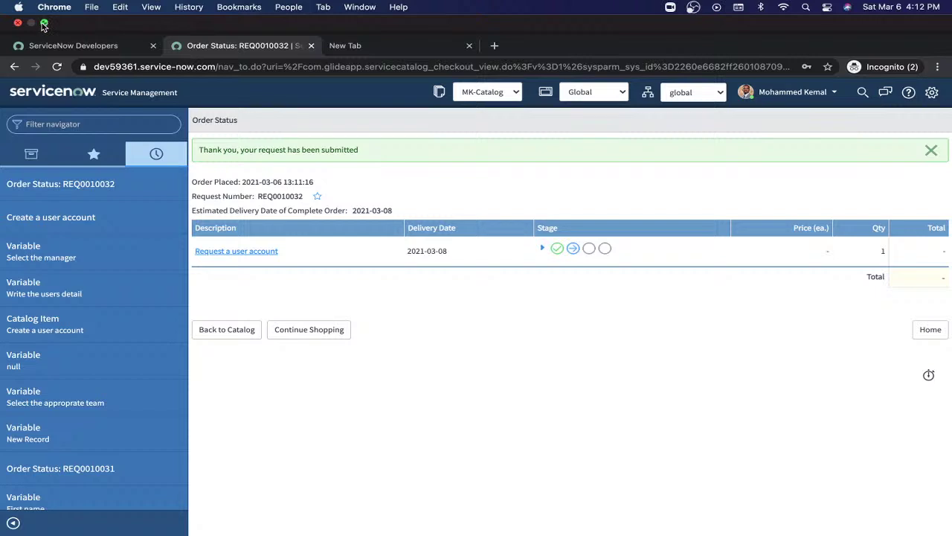
{"action": "left_click", "coordinate": [44, 24]}
{"action": "left_click", "coordinate": [89, 302]}
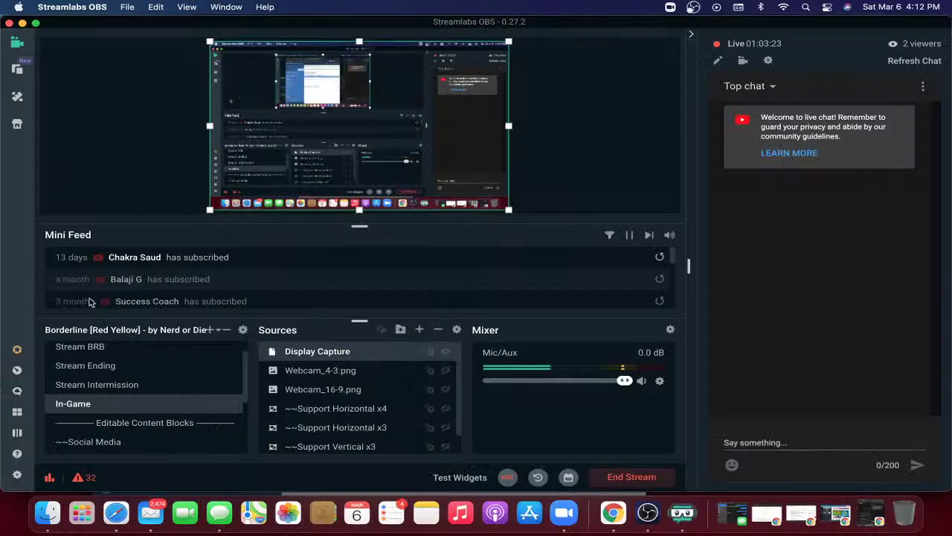
{"action": "left_click", "coordinate": [82, 367]}
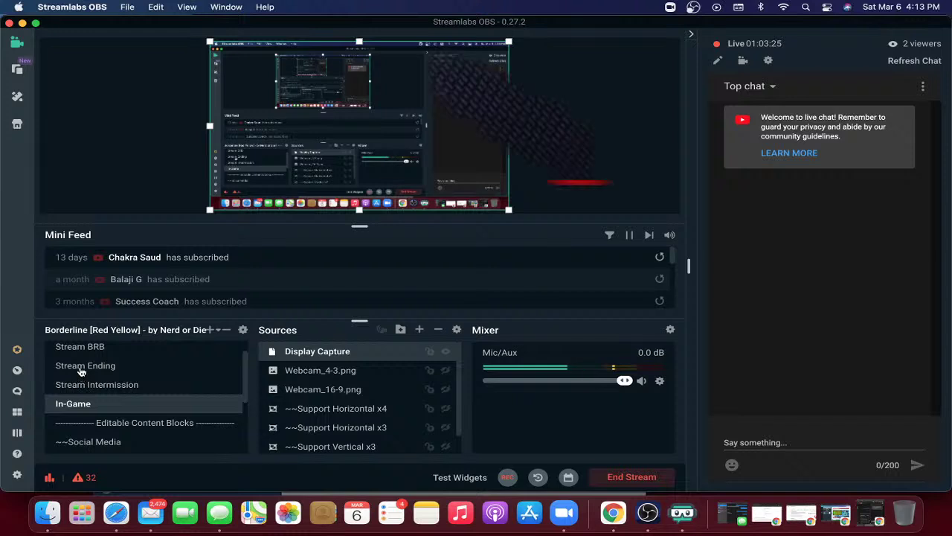